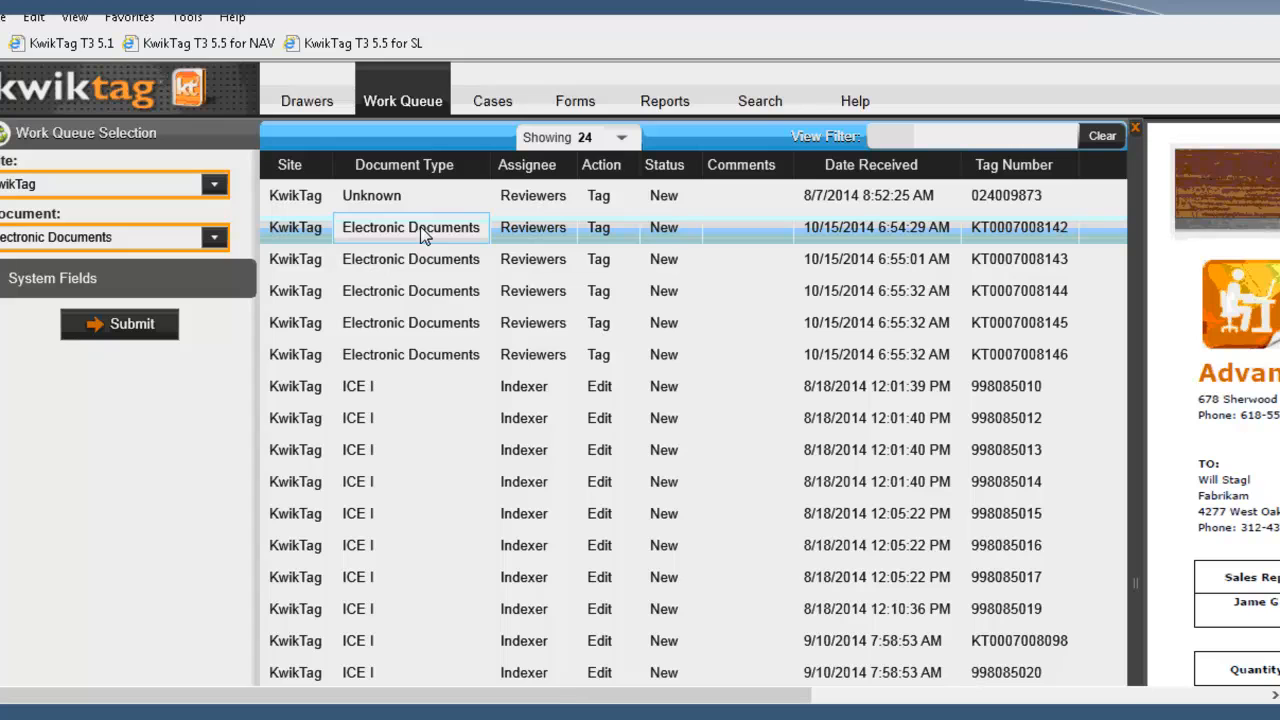
Step: Set the document type to Invoices and the company ID to Fabrikam, Inc. for the first Electronic Documents item
click(214, 239)
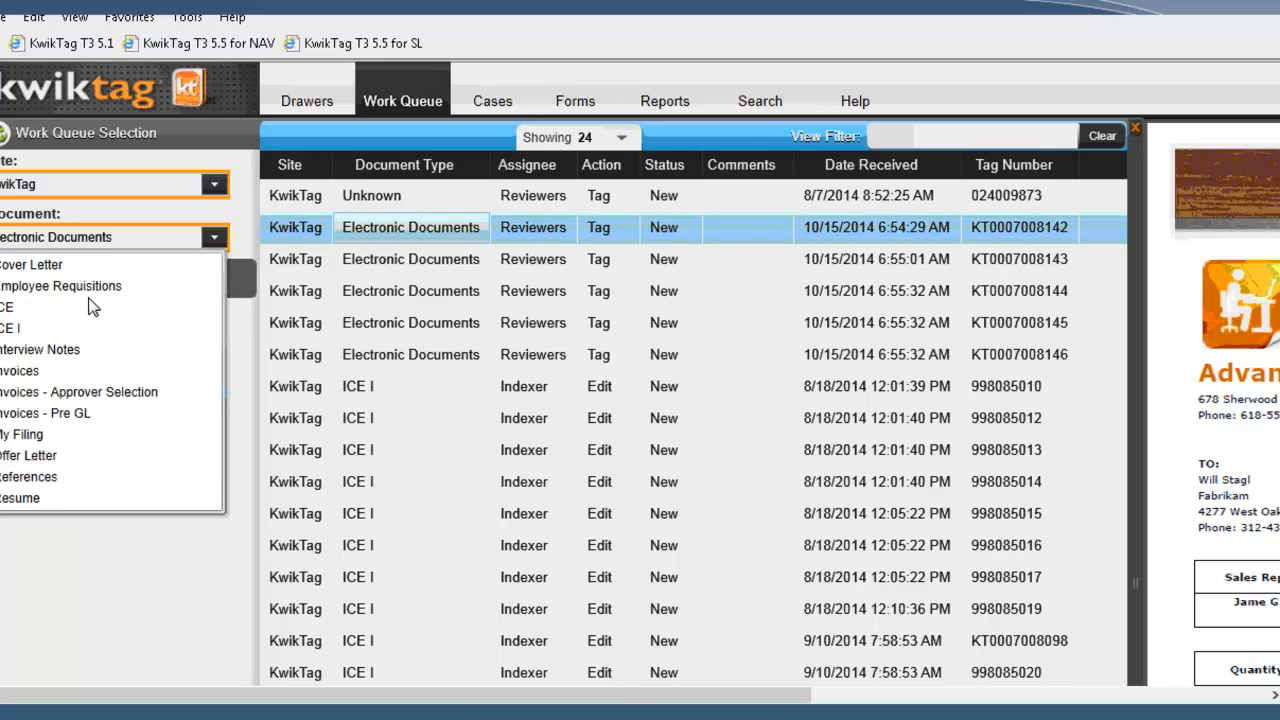
click(45, 371)
click(208, 292)
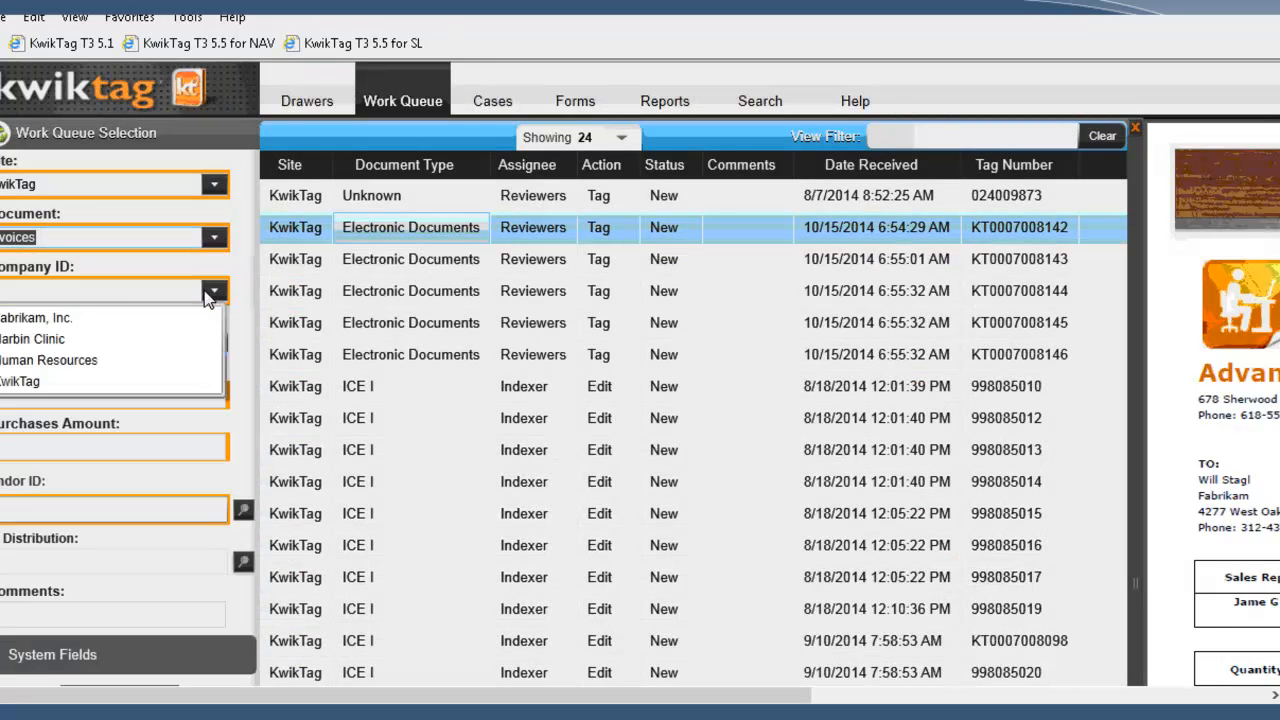
click(86, 315)
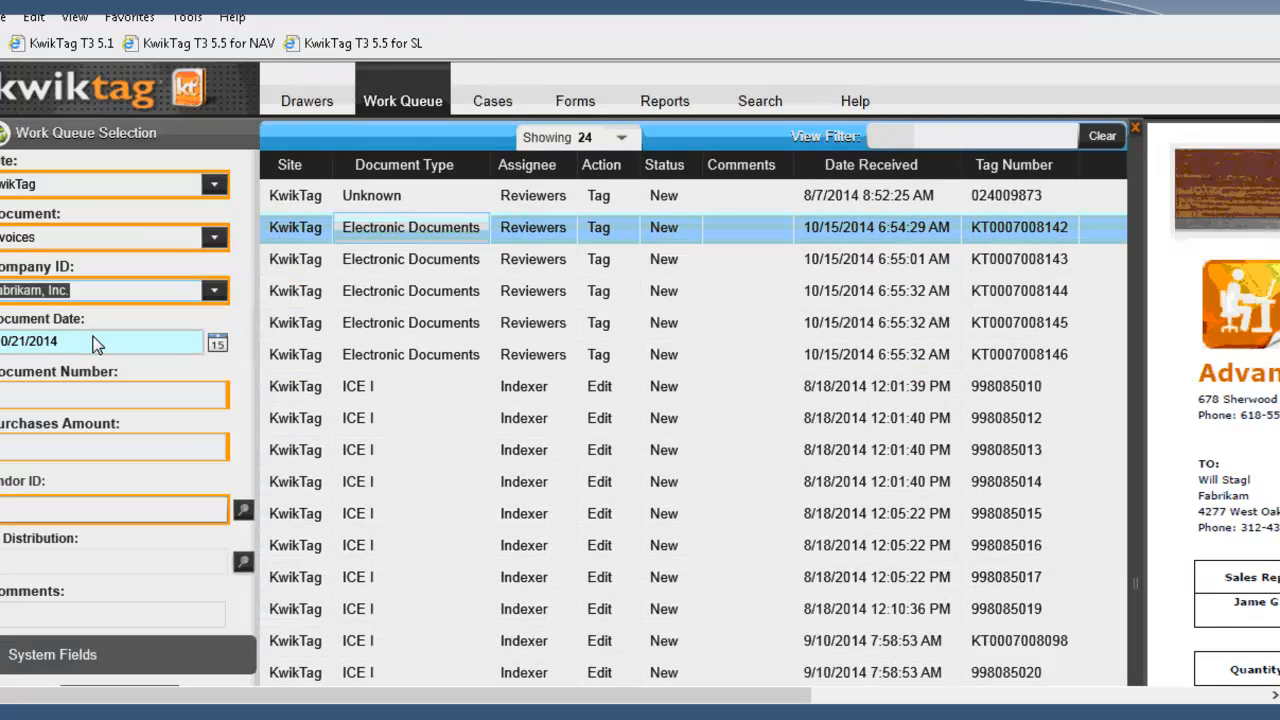
Step: Keep the document date 10/21/2014 and enter document number MU456712 with a purchases amount of 1500
click(97, 343)
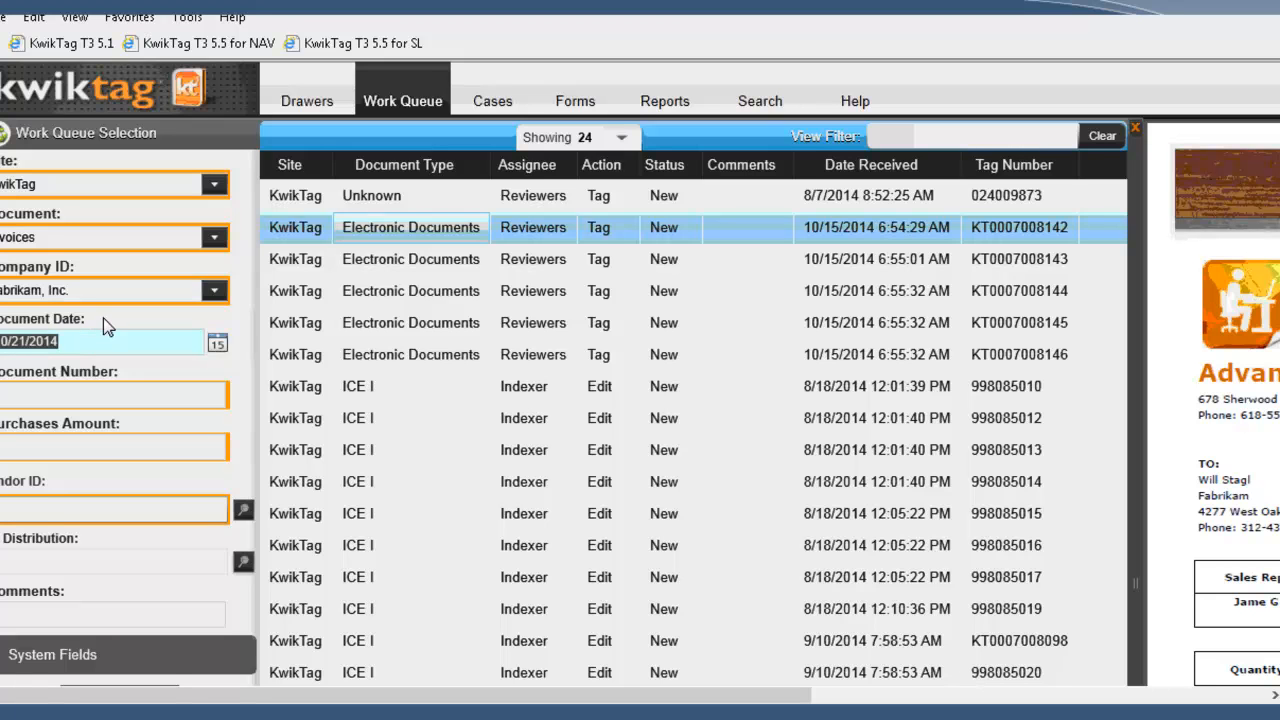
click(27, 394)
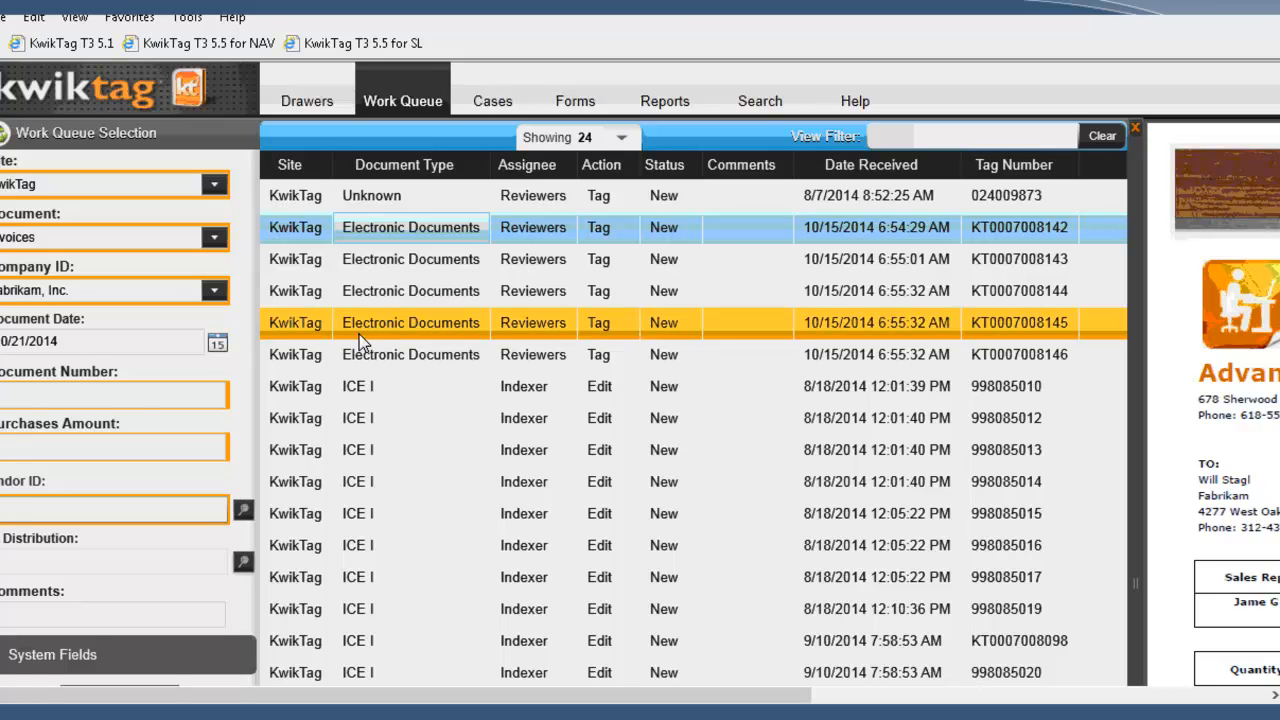
click(86, 397)
text(MU456712)
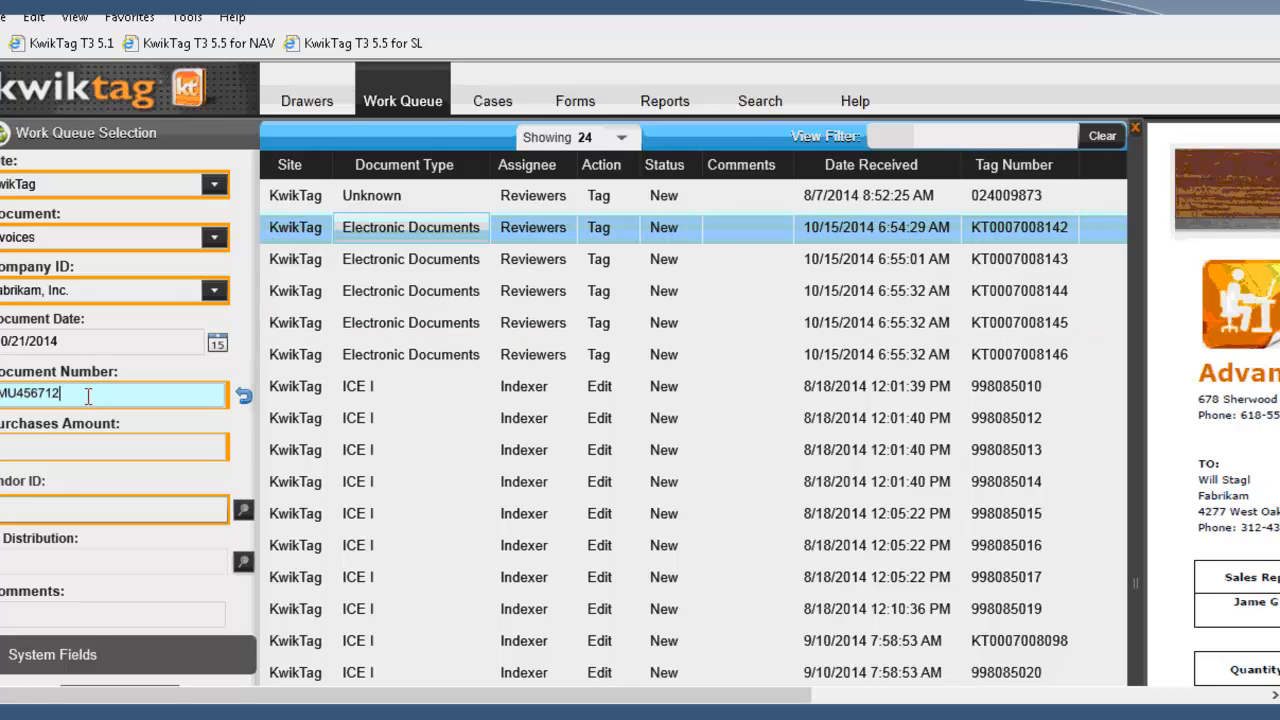
click(47, 452)
text(1500)
key(Tab)
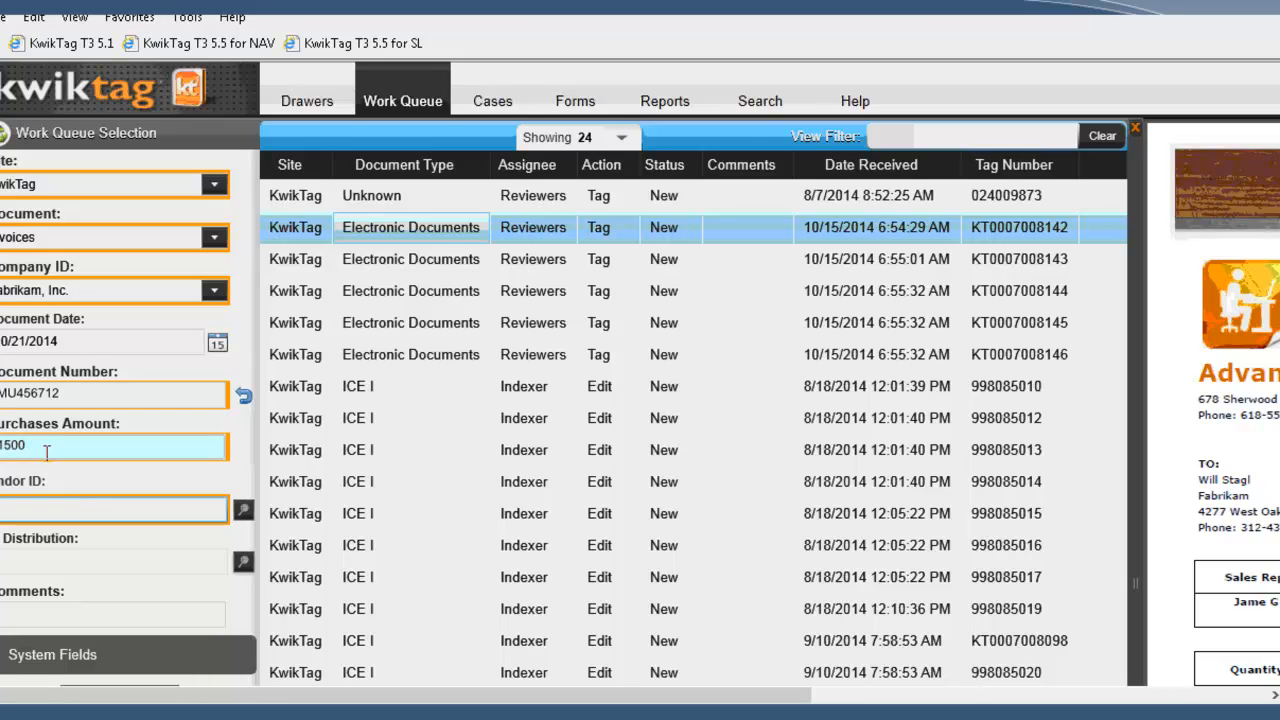
Step: Enter ADVANCED0001 as the vendor ID and open the vendor lookup
text(ADV)
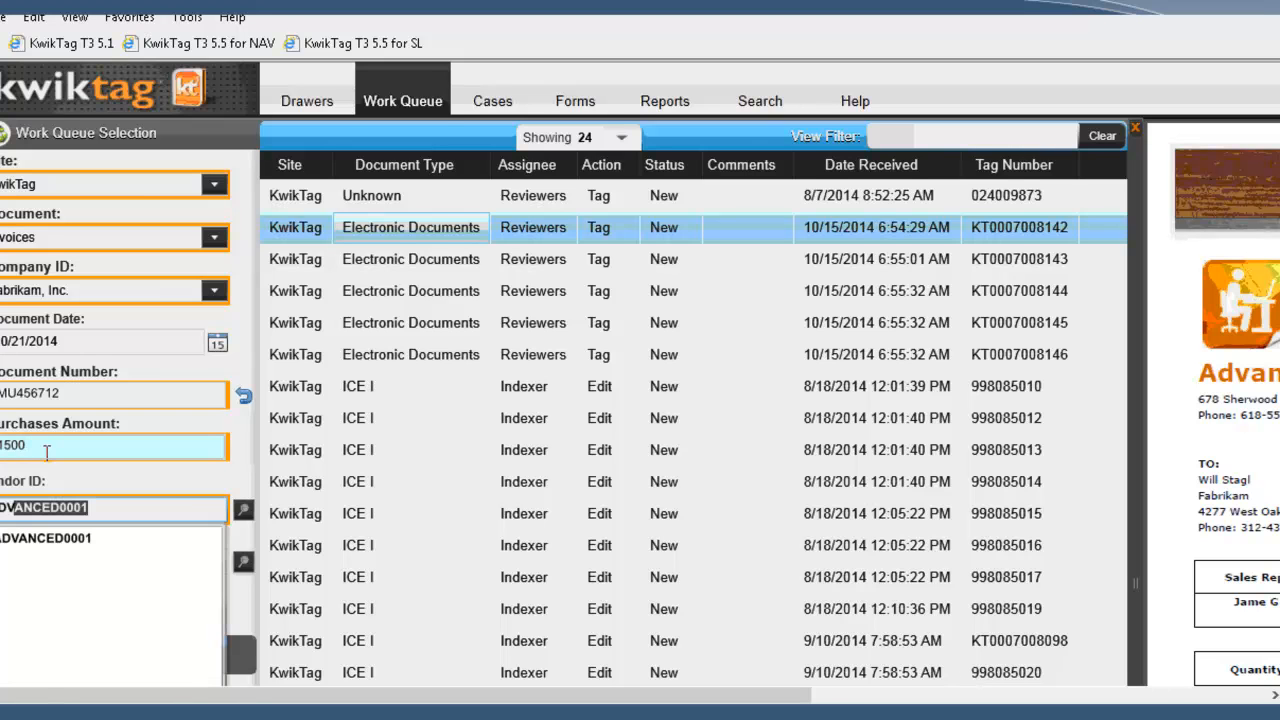
text(ANCED)
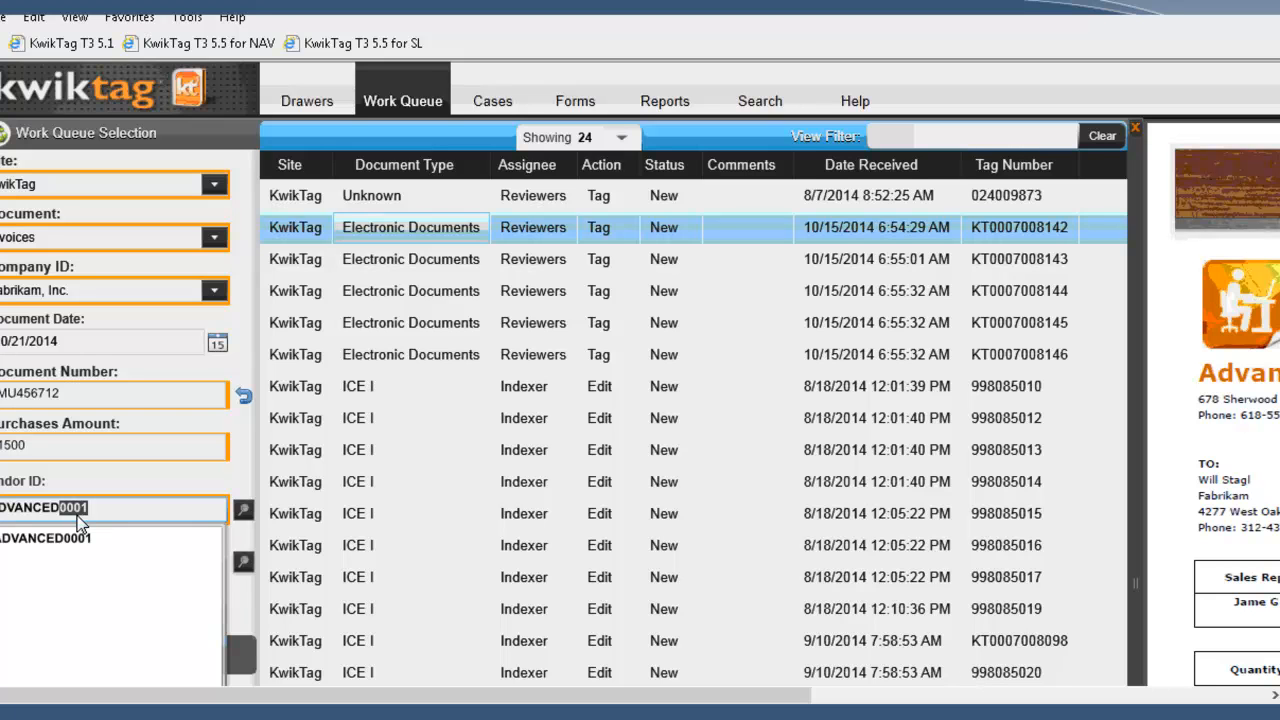
click(240, 519)
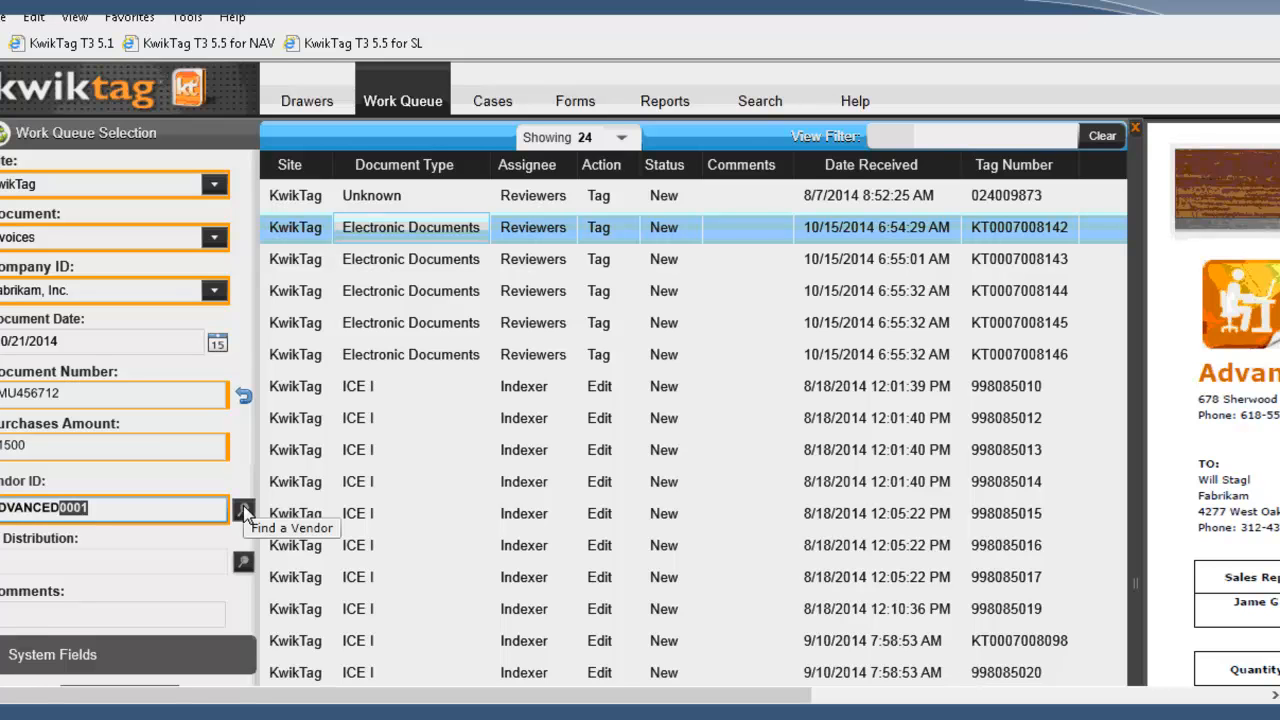
click(243, 509)
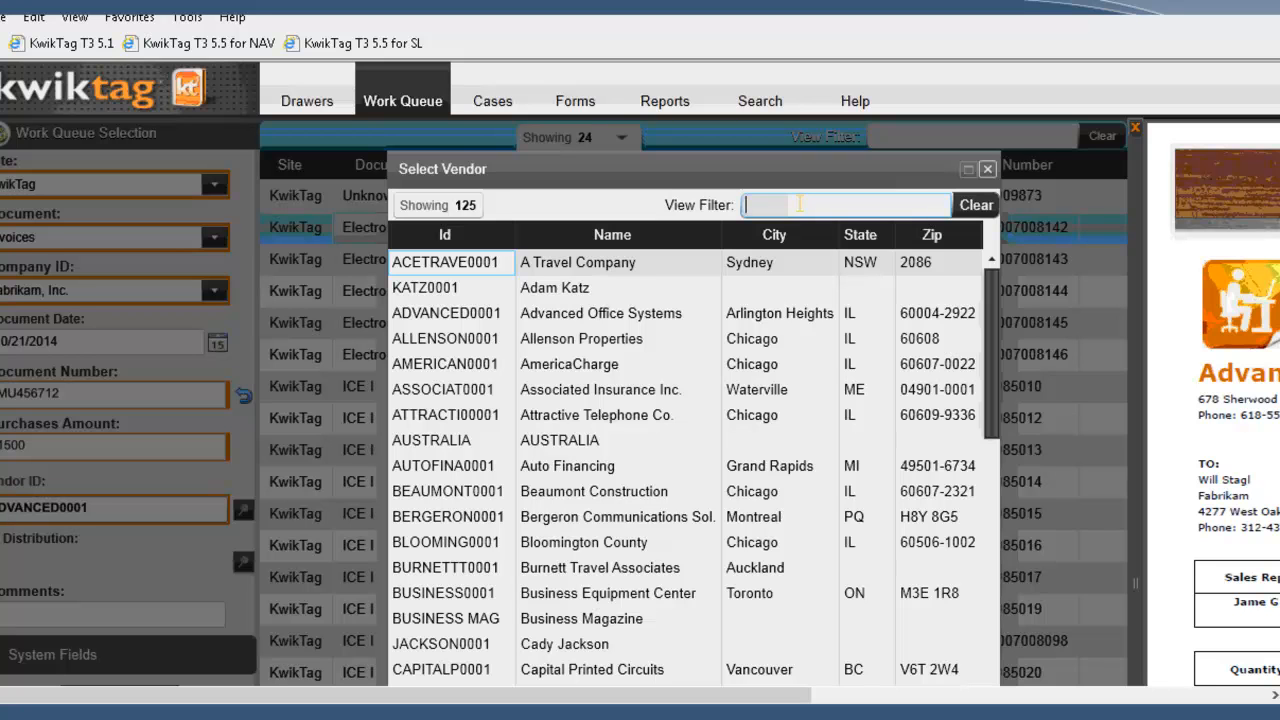
Step: Filter the vendor list by "com" and clear the filter again
text(comput)
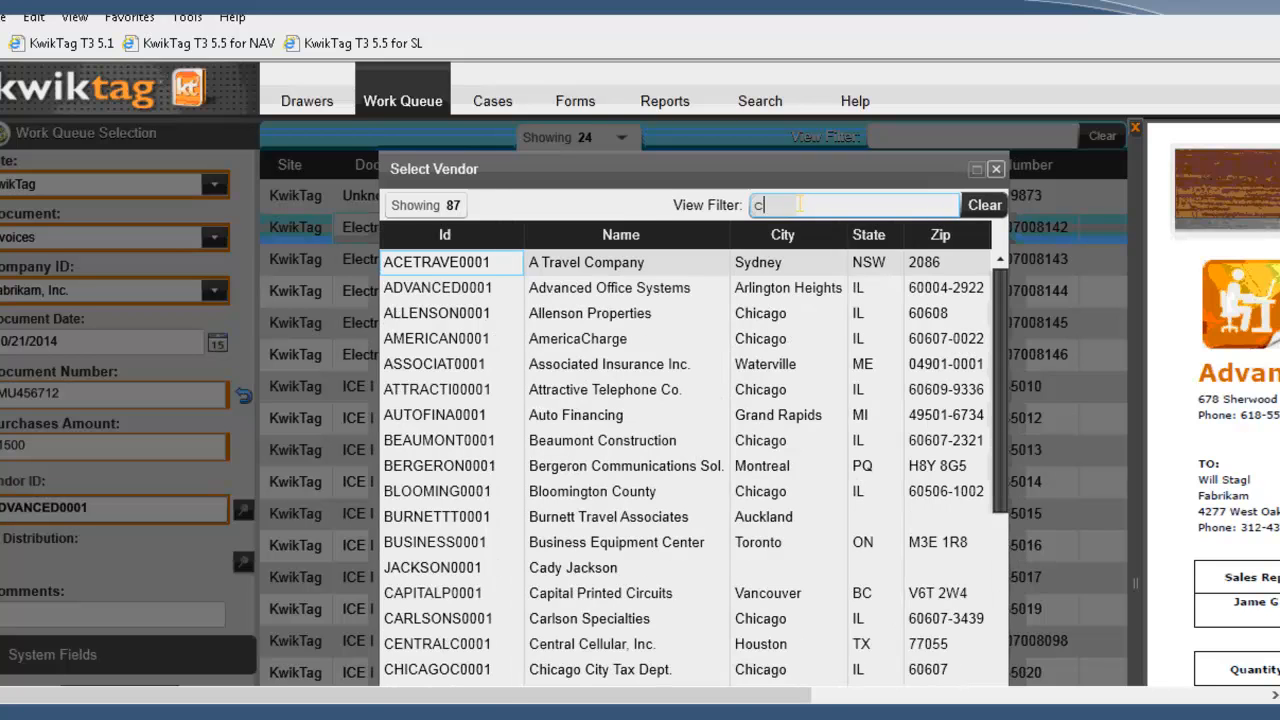
key(BackSpace)
key(BackSpace)
key(BackSpace)
key(BackSpace)
key(BackSpace)
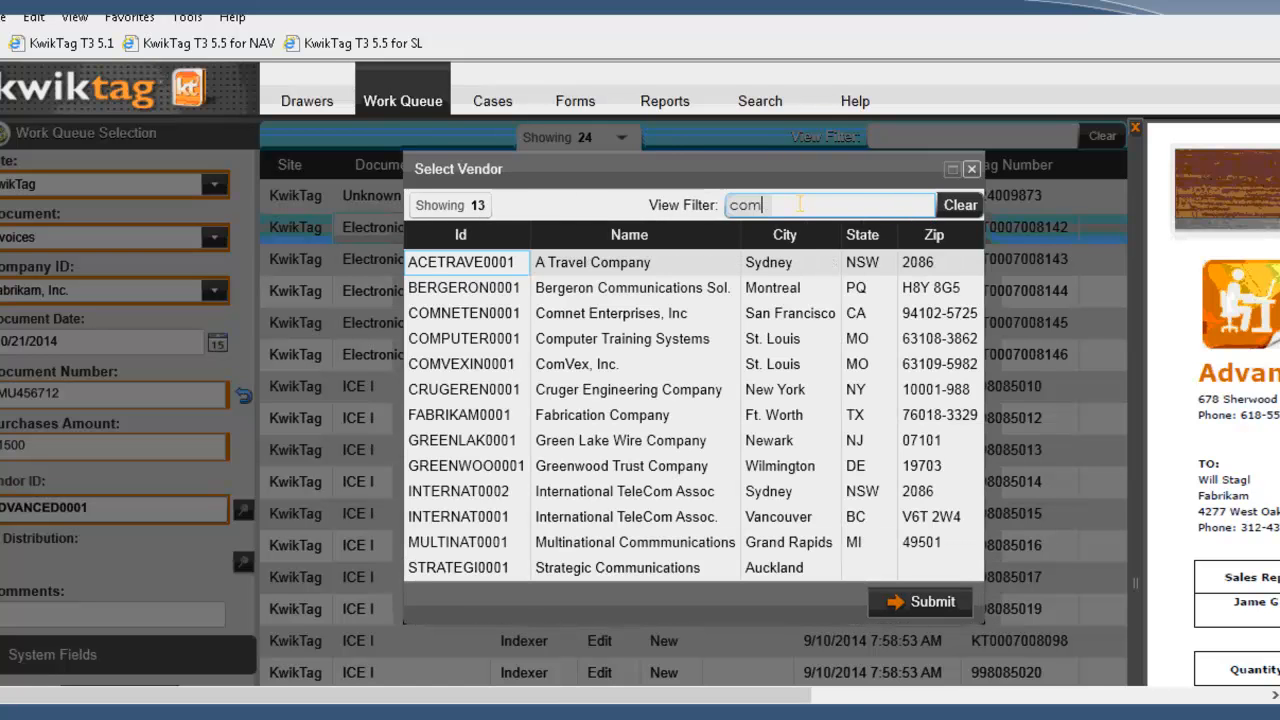
key(BackSpace)
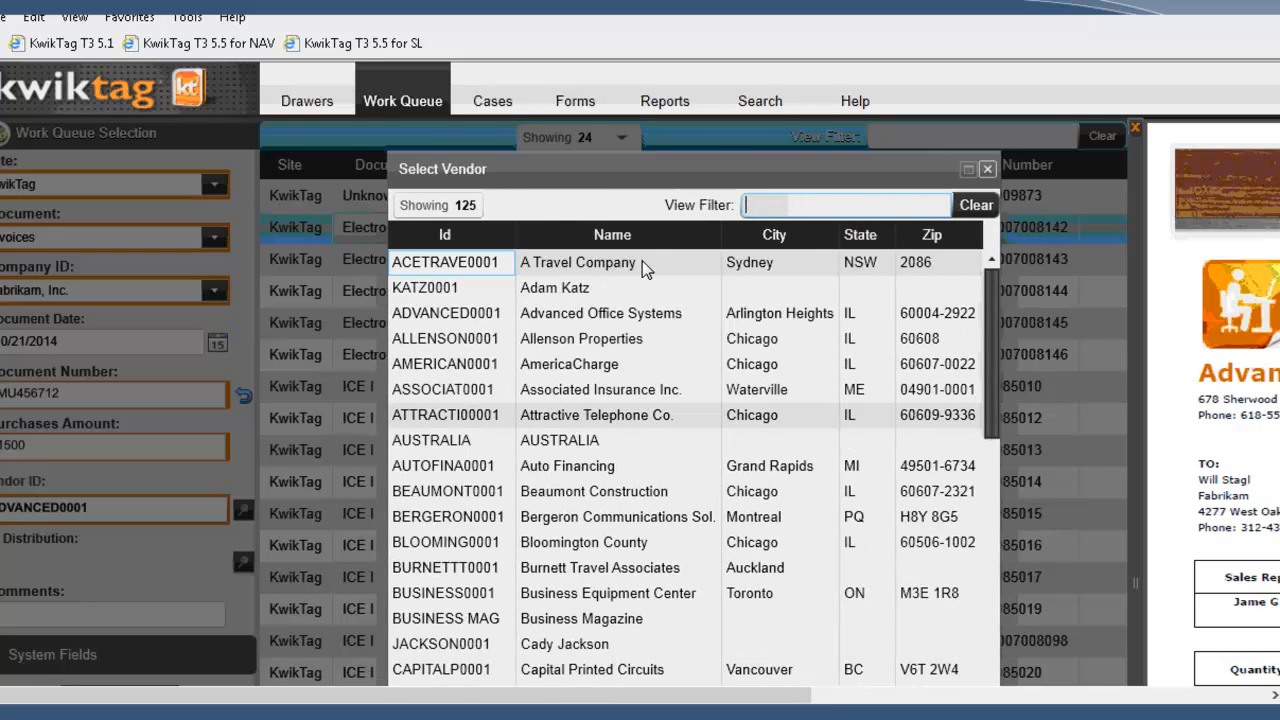
Step: Choose the vendor Advanced Office Systems and submit its default GL distribution for the invoice
double_click(540, 316)
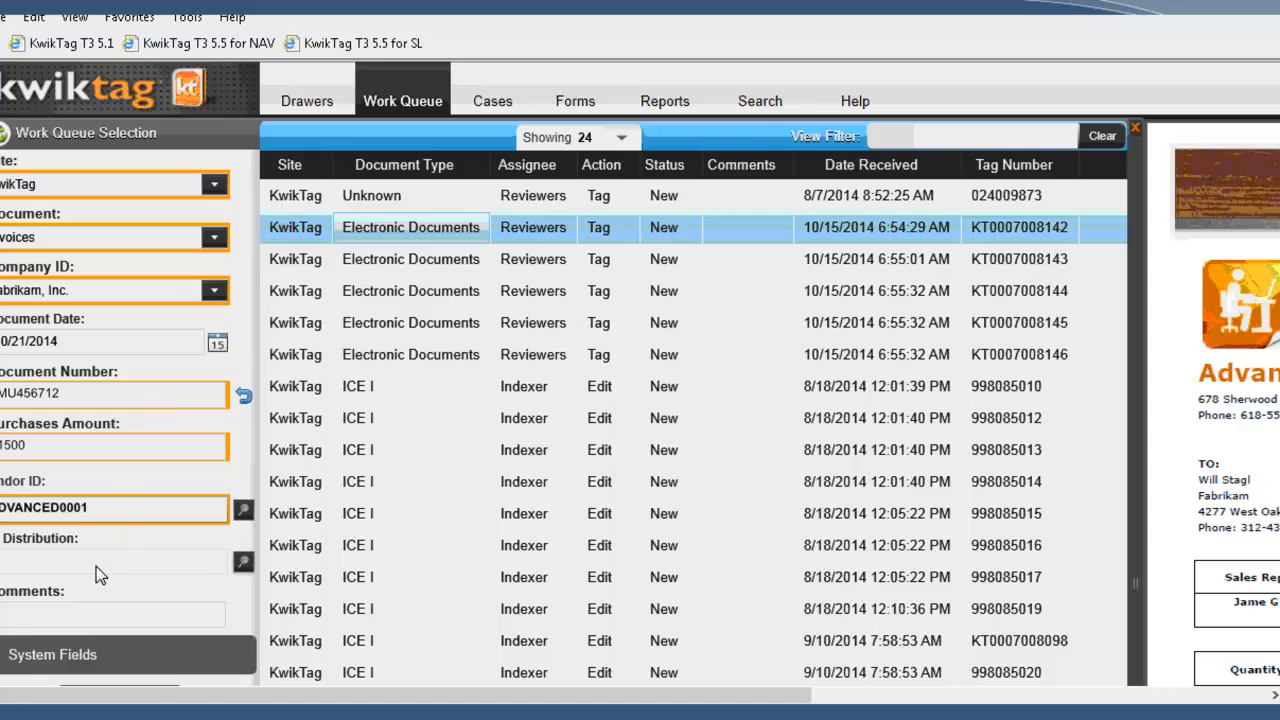
click(243, 563)
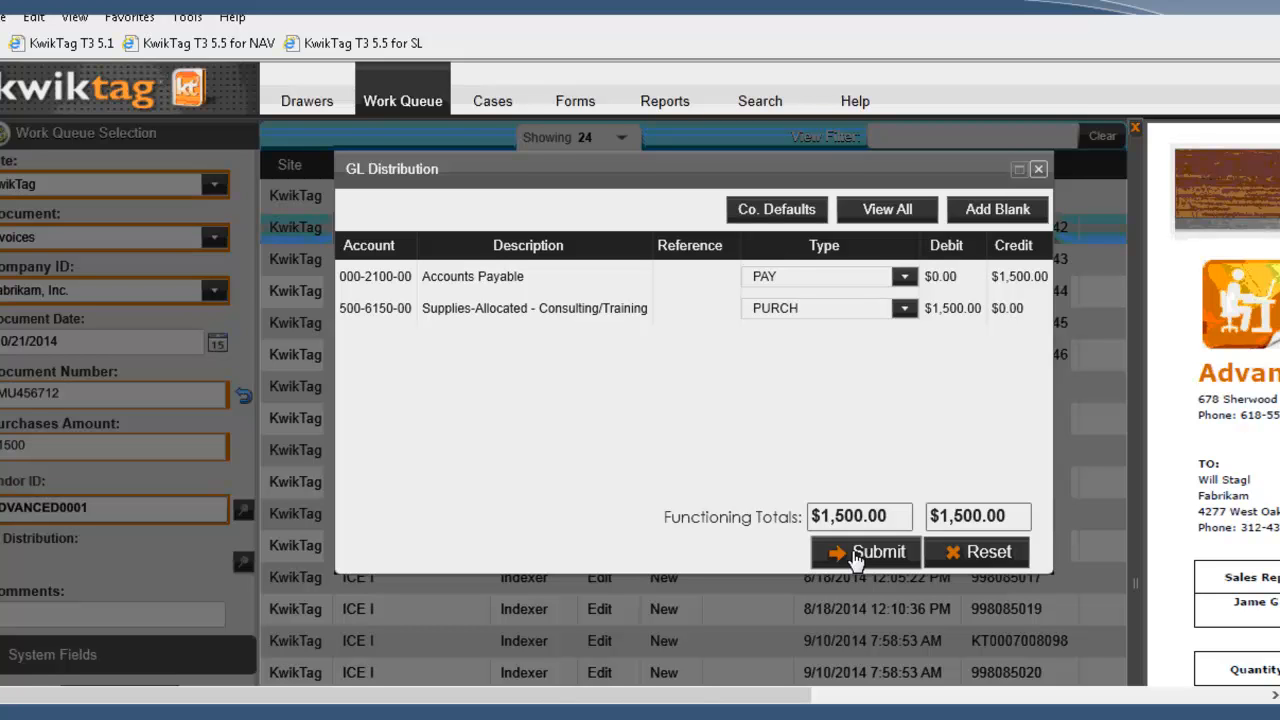
click(864, 558)
Step: Add the comment "PLEASE APPROVE ASAP", submit the invoice for indexing and dismiss the confirmation
click(4, 612)
text(PLEASE APPROVE ASAP)
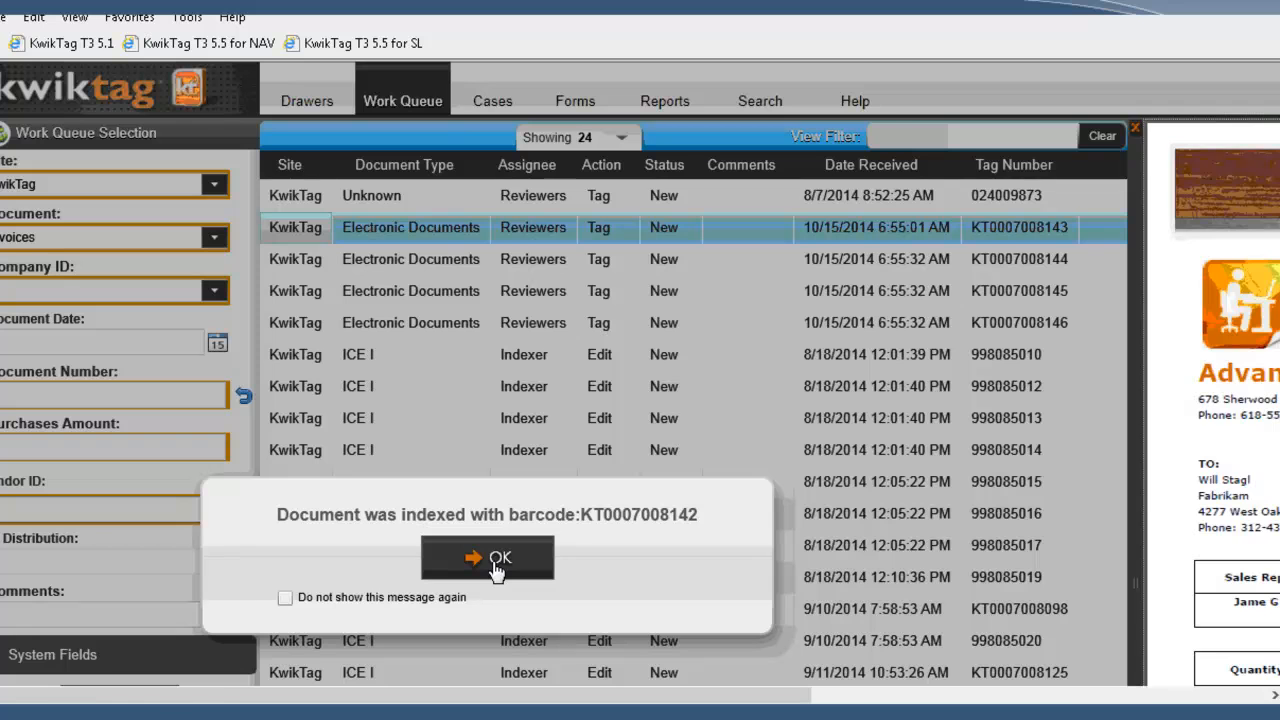
click(497, 562)
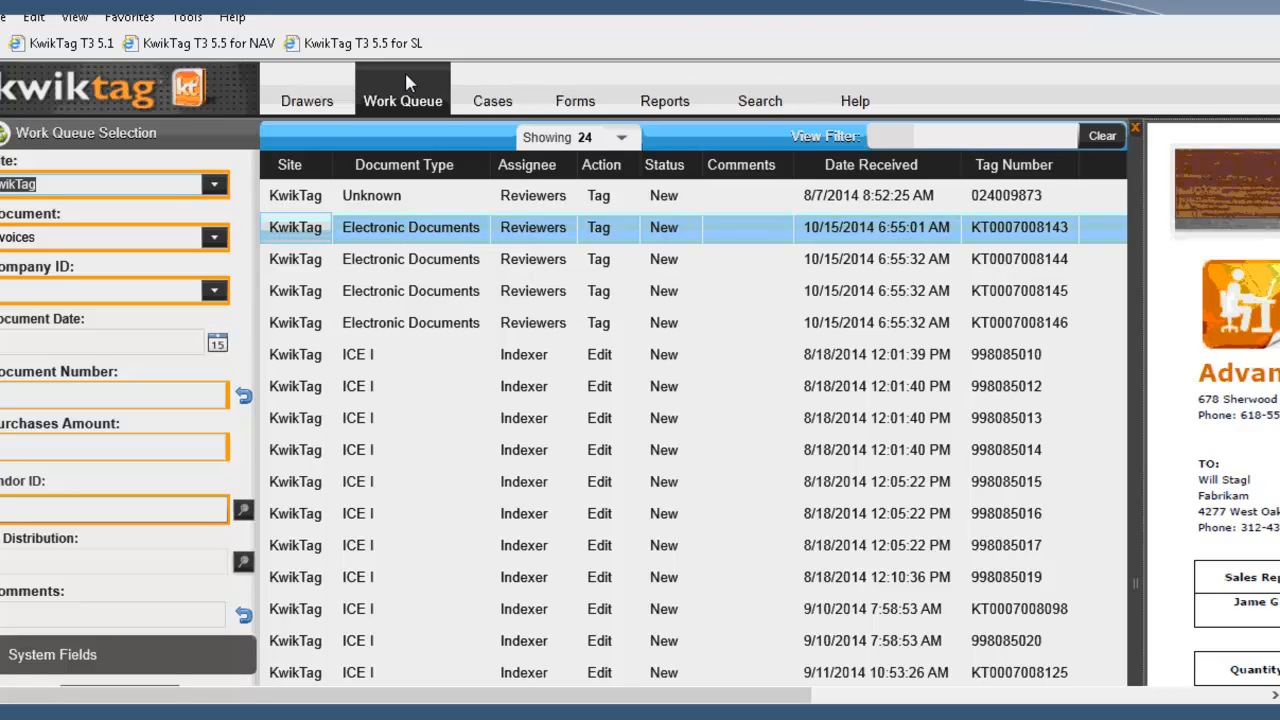
Step: Show all drawers of the KwikTag site in the drawer library and open the ICE drawer
click(307, 104)
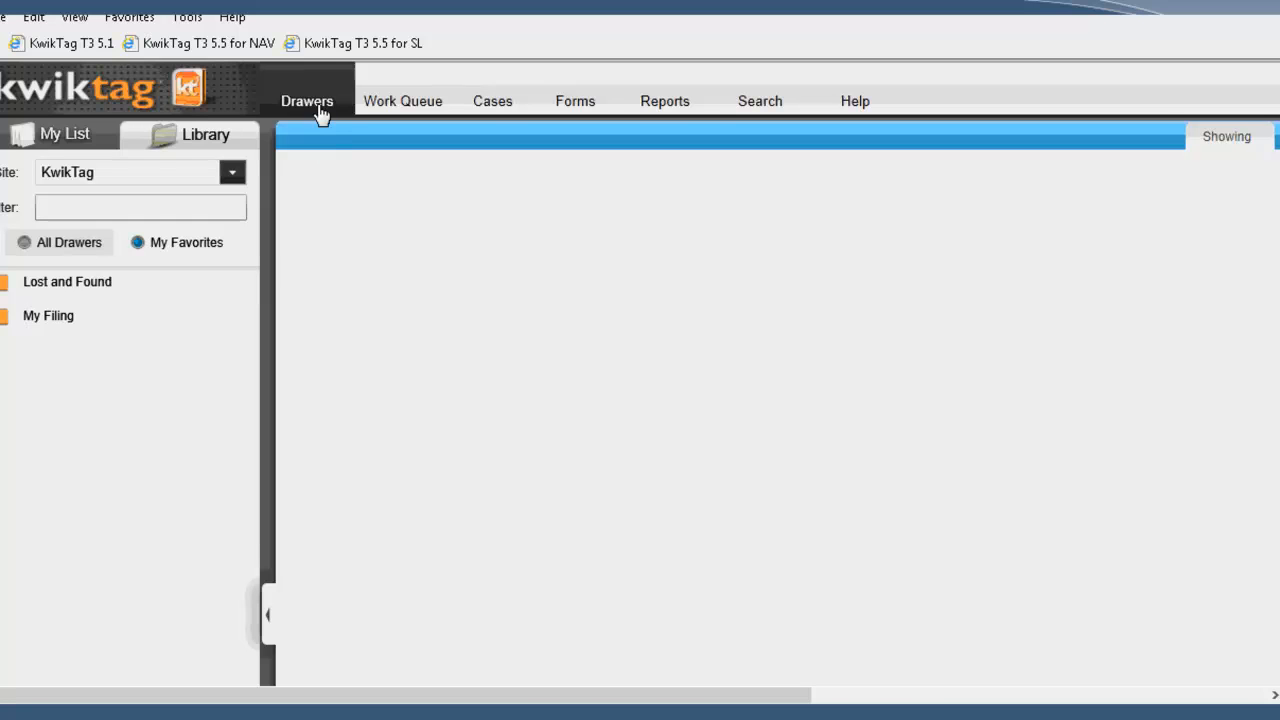
click(71, 179)
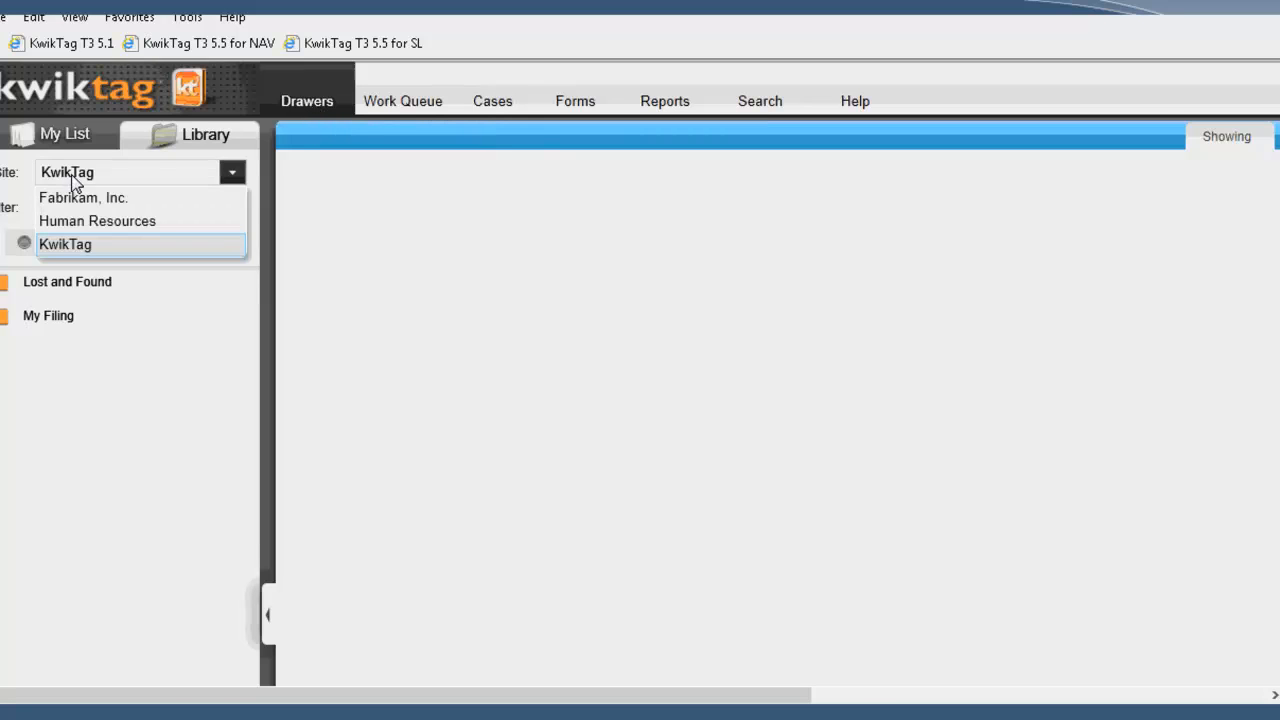
click(24, 246)
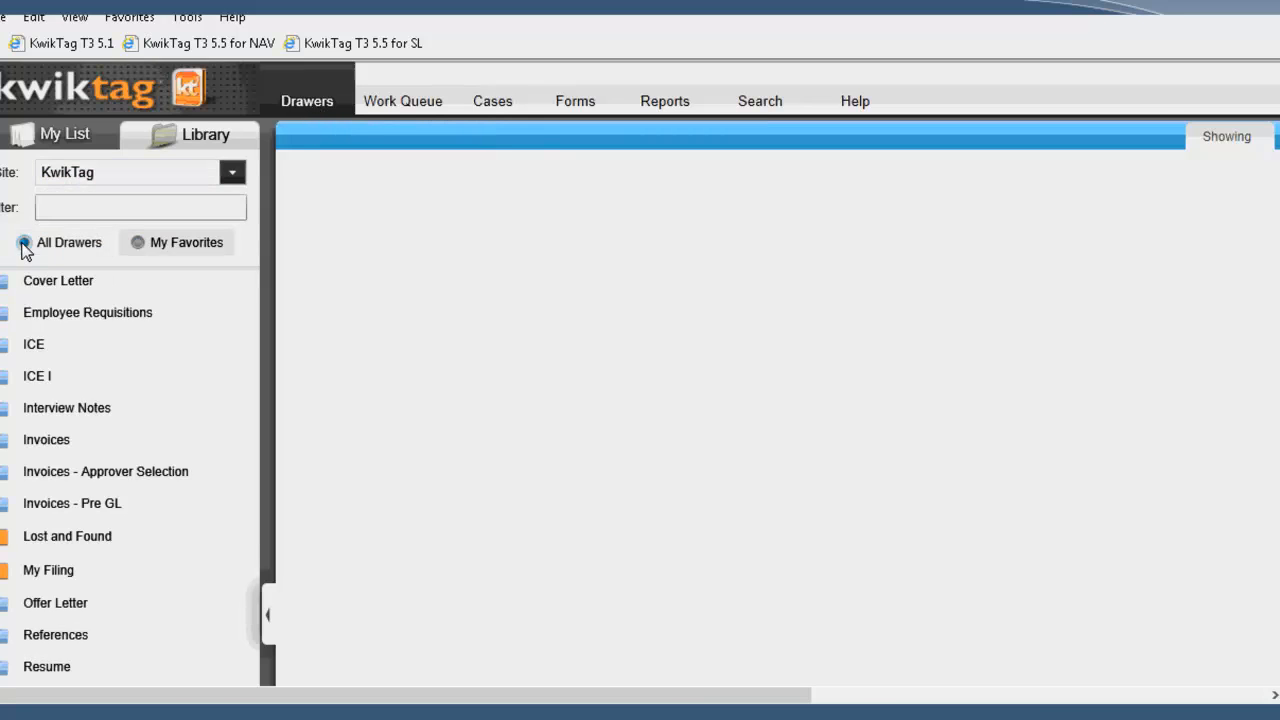
click(30, 348)
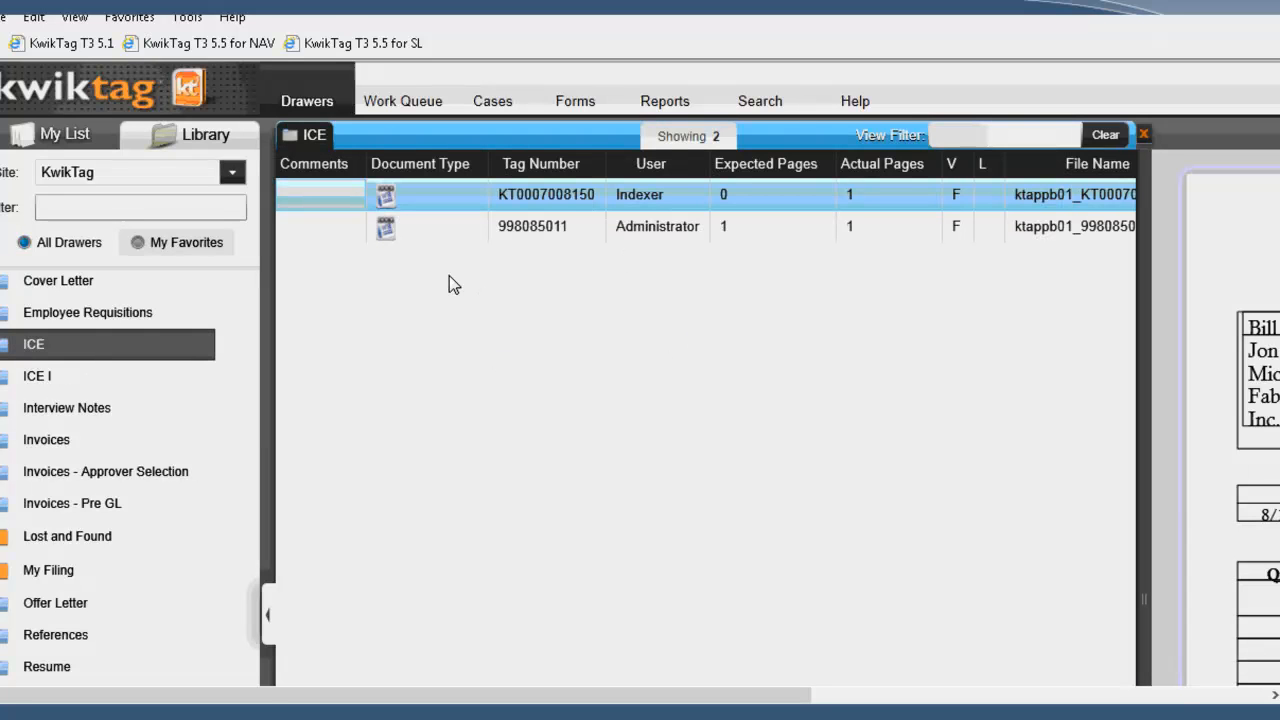
Step: Tag a new document in the ICE drawer by uploading the desktop file AOS INV95355AOS, and acknowledge the confirmation
right_click(450, 220)
click(503, 234)
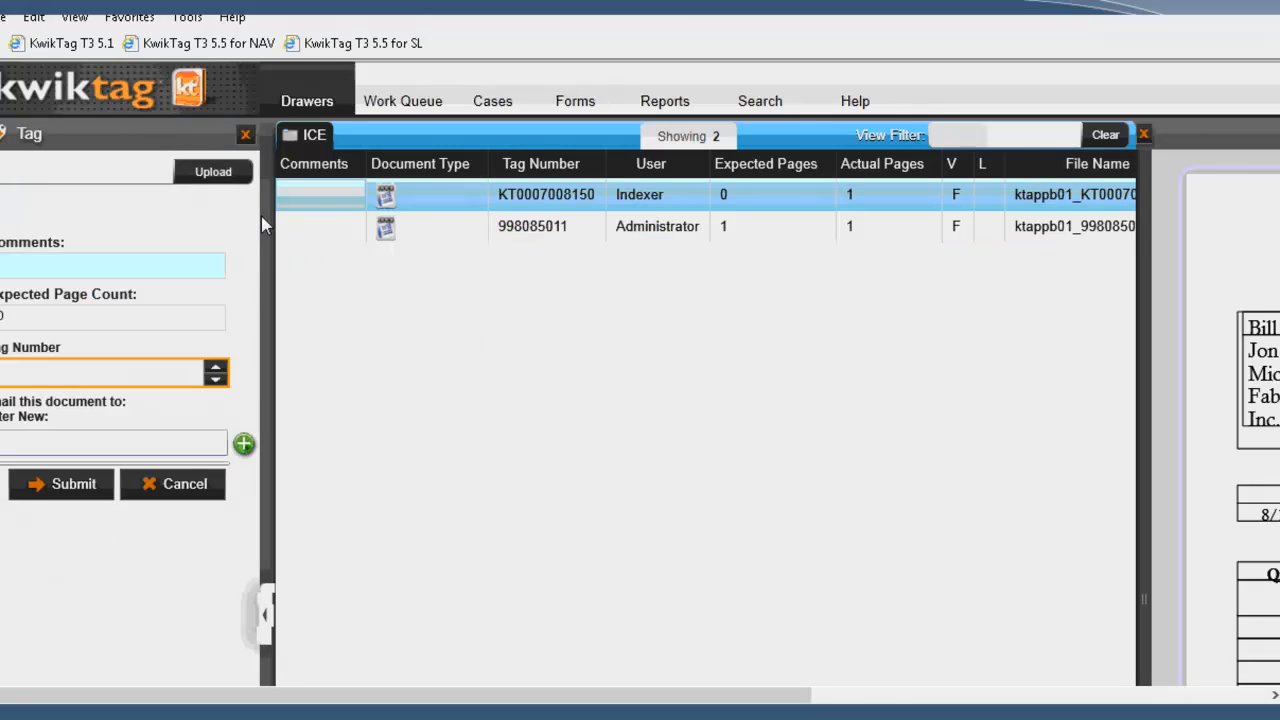
click(220, 176)
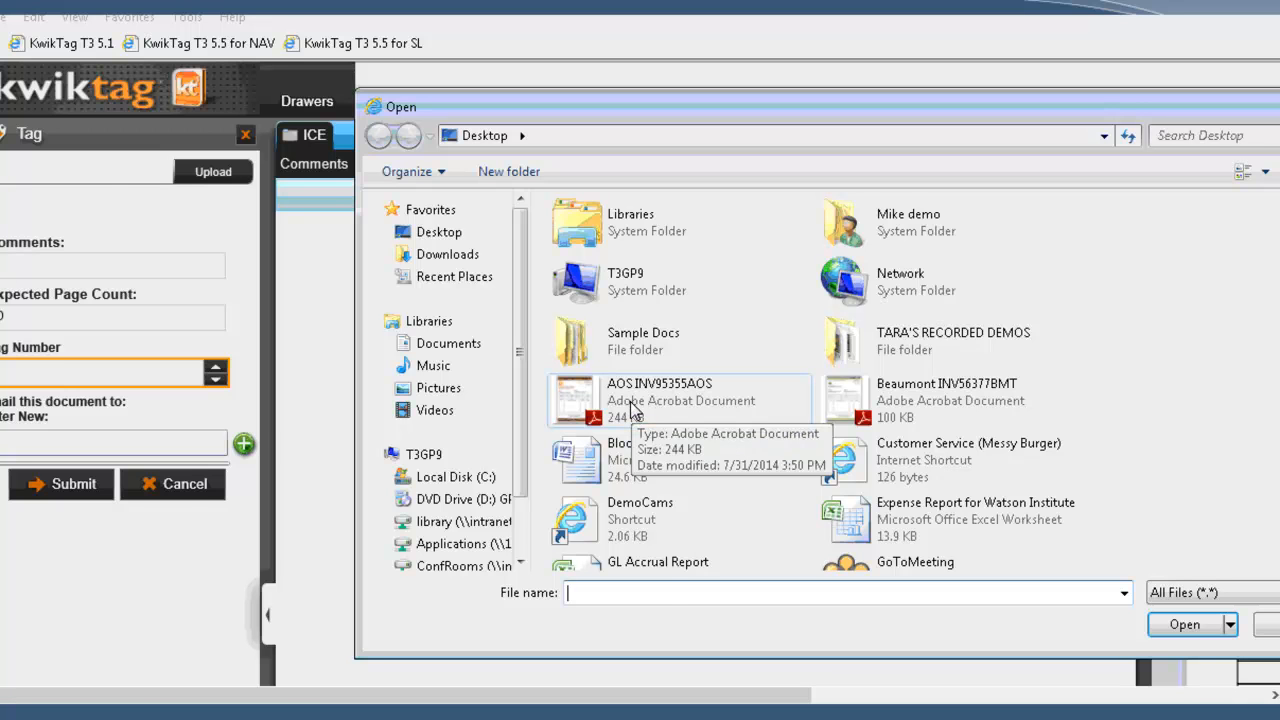
double_click(630, 405)
click(59, 486)
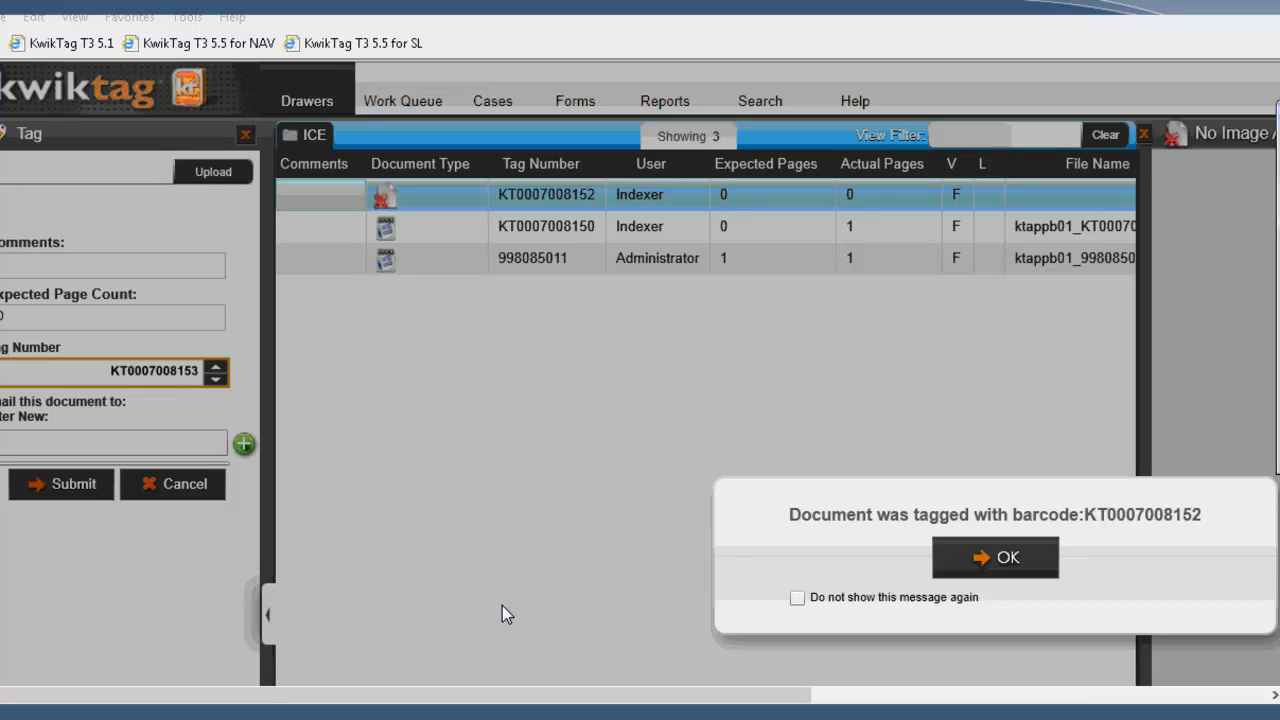
click(995, 572)
Step: Switch to Outlook and start a new message addressed to the ICE mailbox
key(alt+Tab)
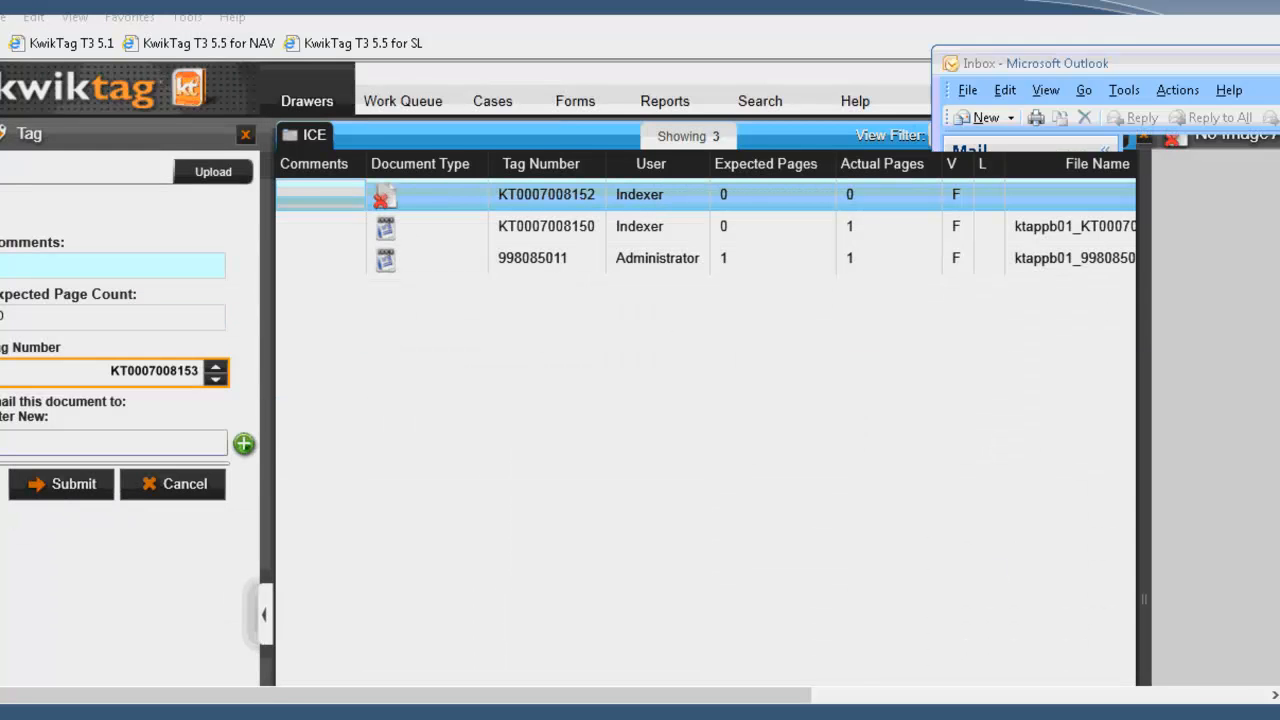
drag(1202, 72, 1078, 75)
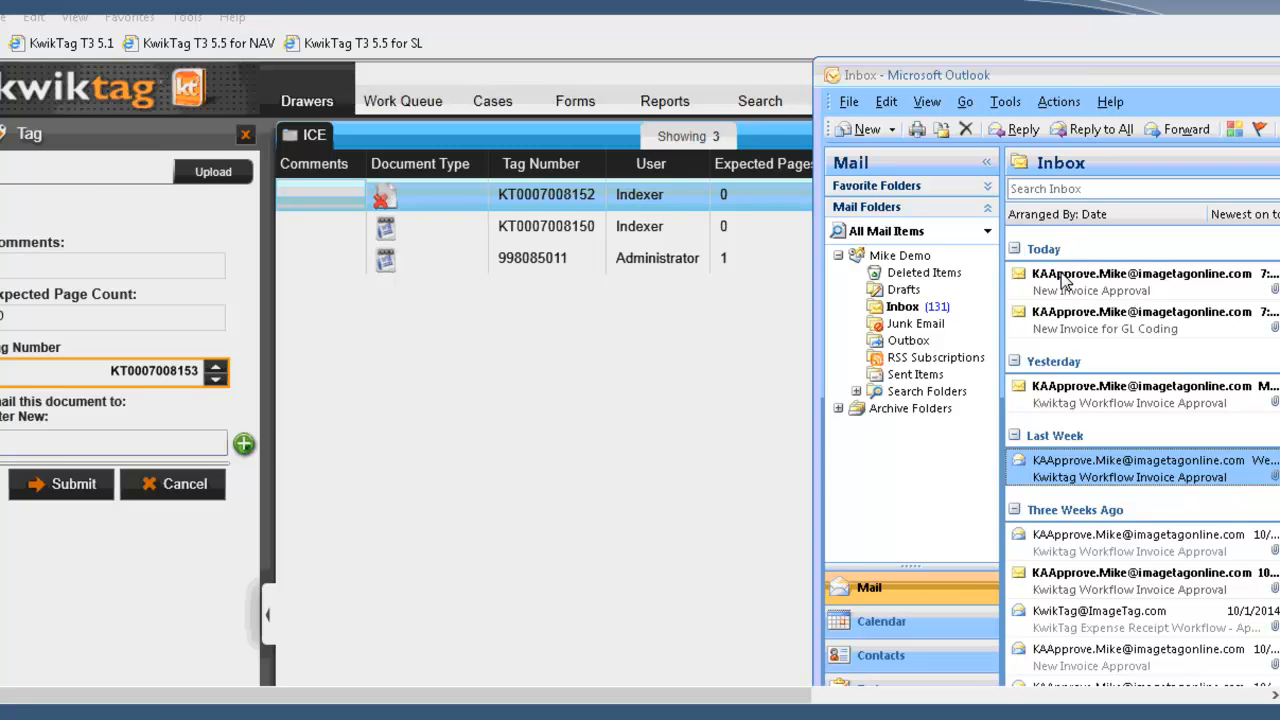
click(860, 130)
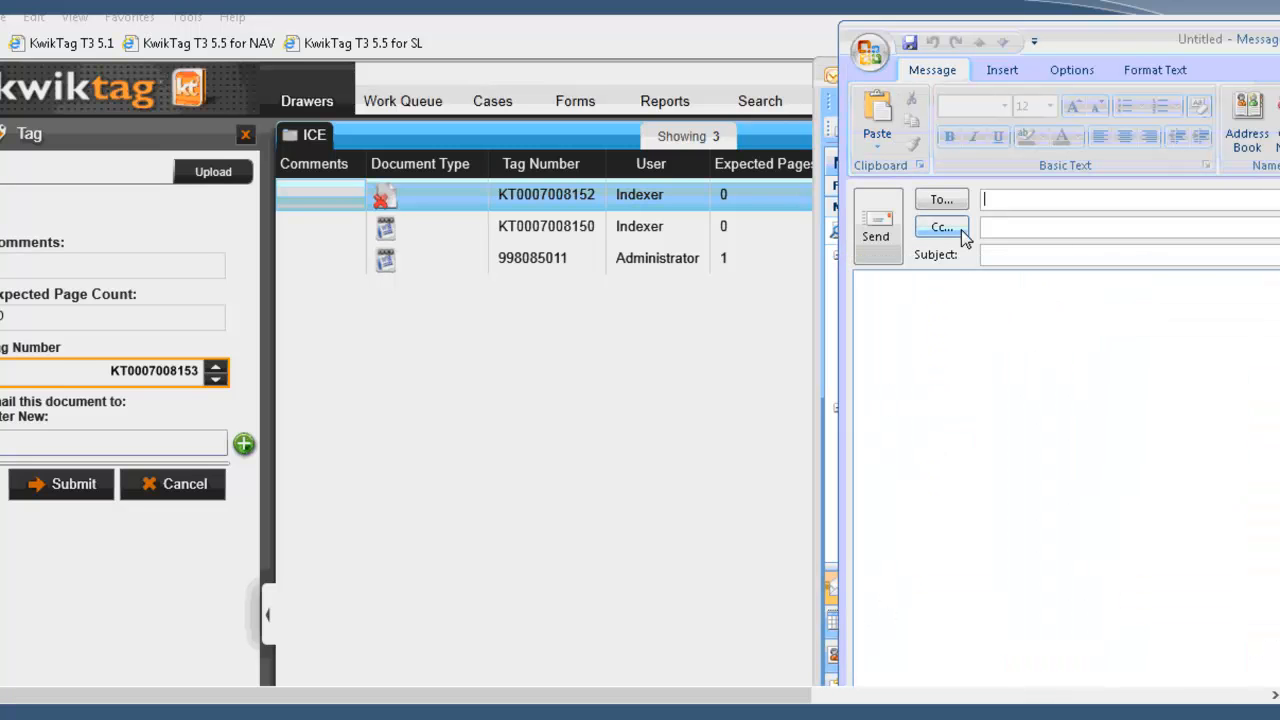
text(ice)
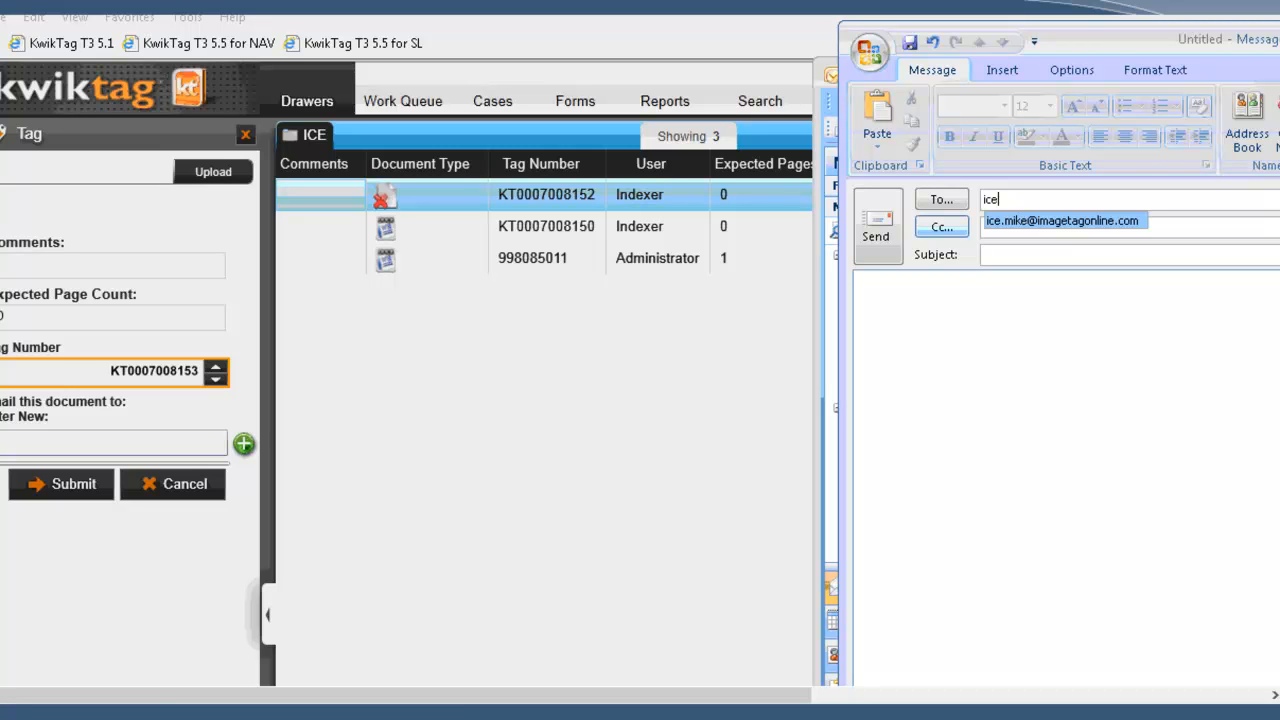
key(Return)
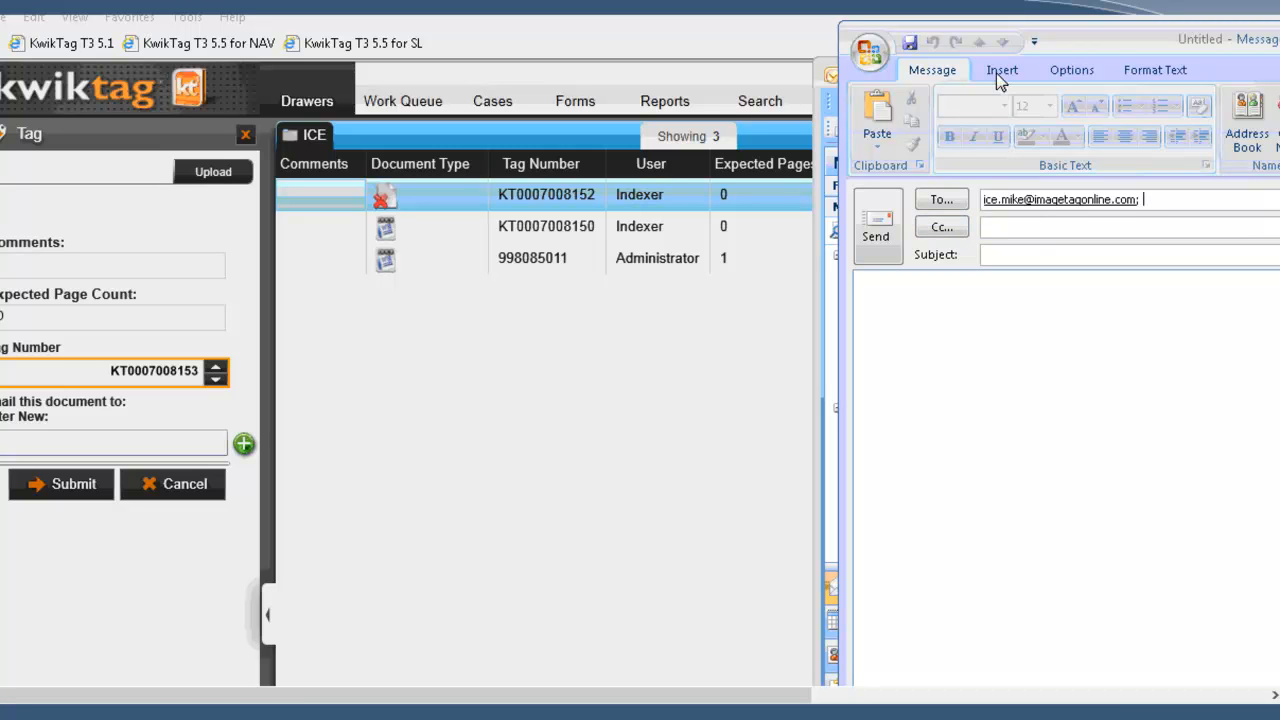
Step: Attach the Bloomington County Word document to the message and send it
click(1000, 70)
click(876, 122)
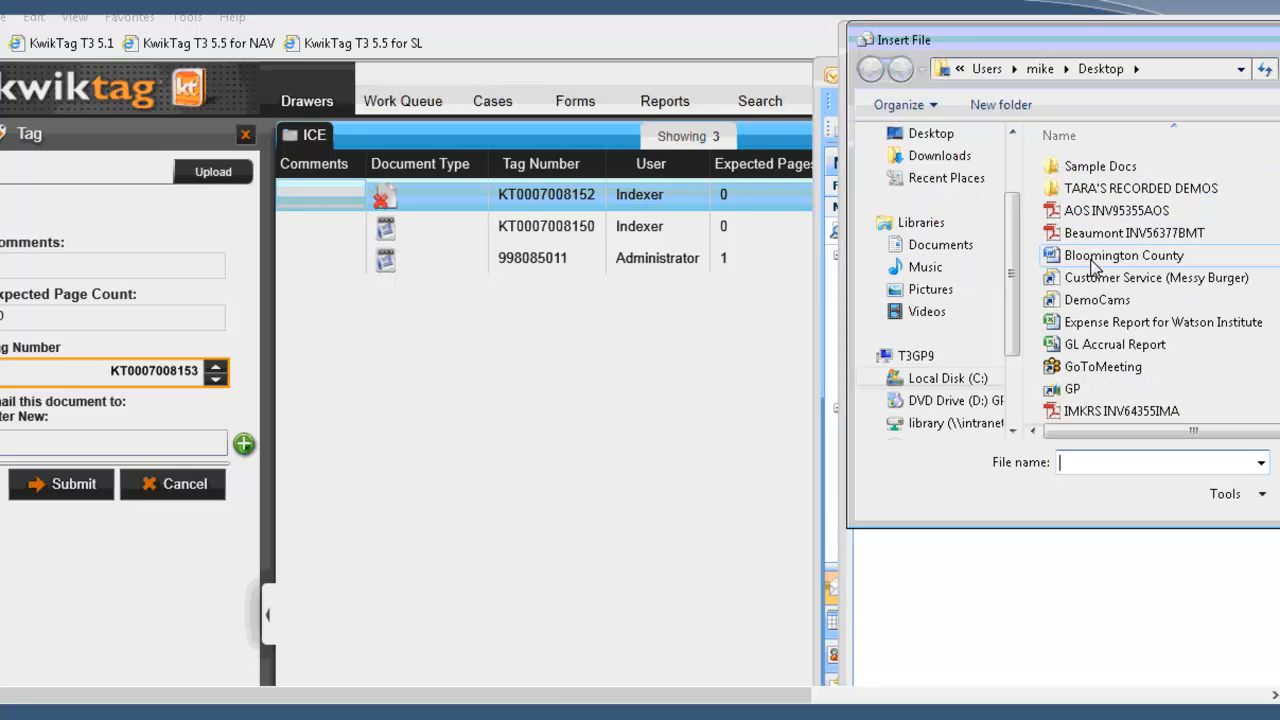
double_click(1093, 263)
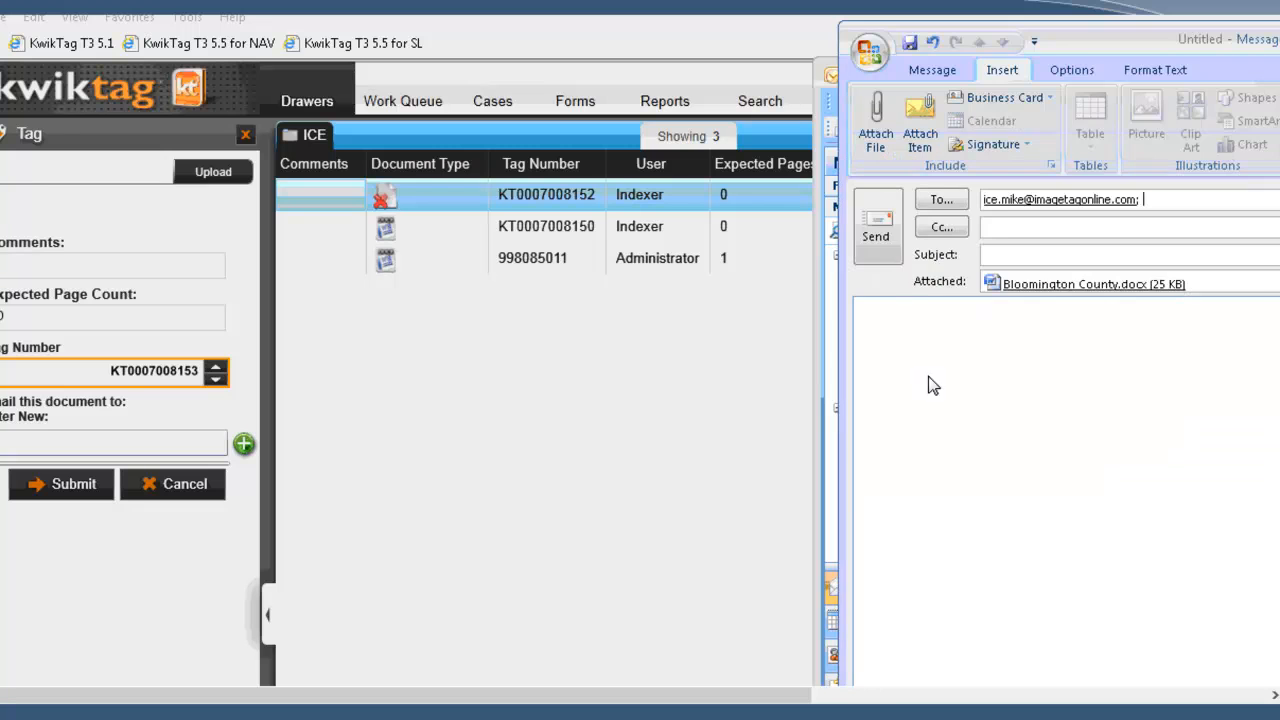
click(876, 236)
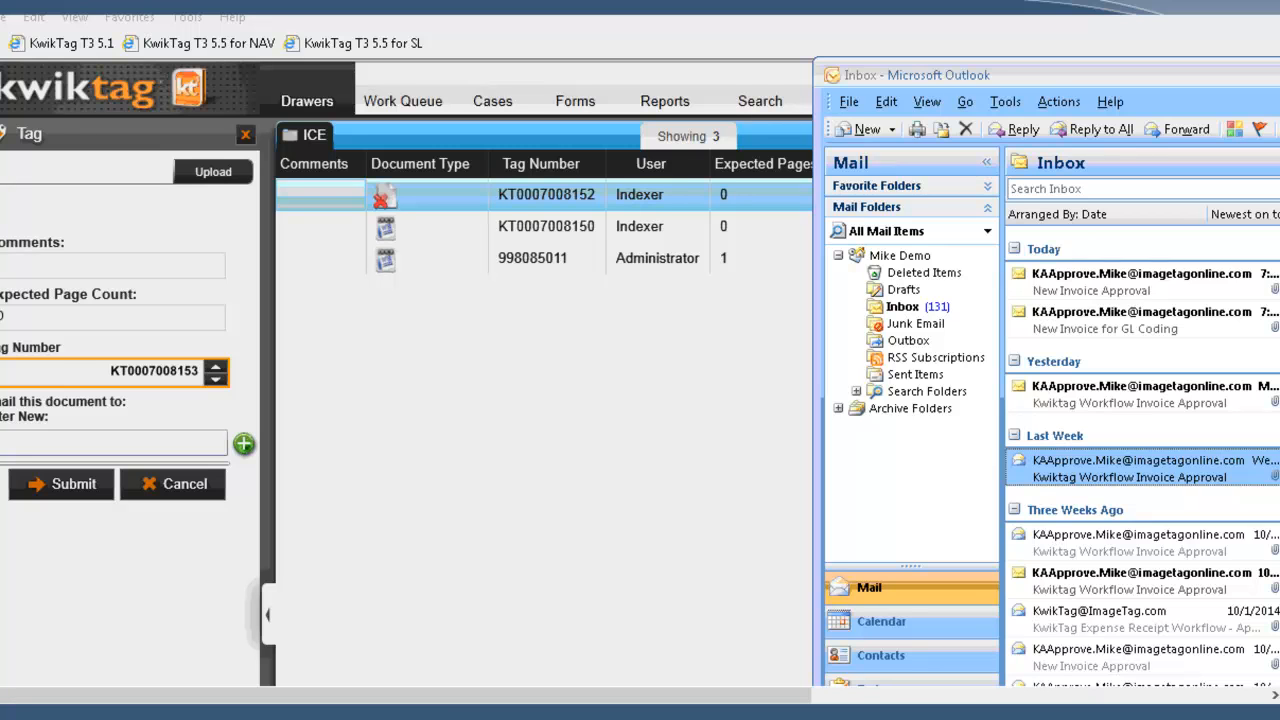
Step: Return to KwikTag and close the Tag panel beside the ICE drawer
click(803, 171)
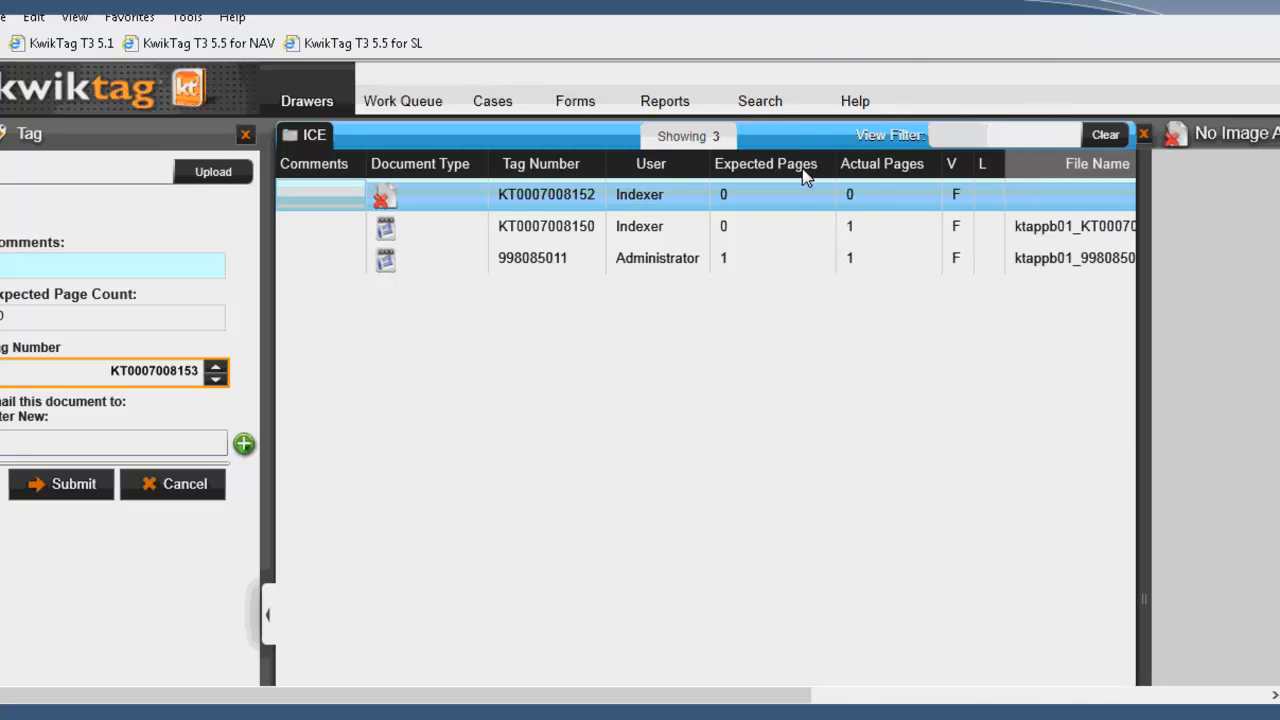
click(247, 137)
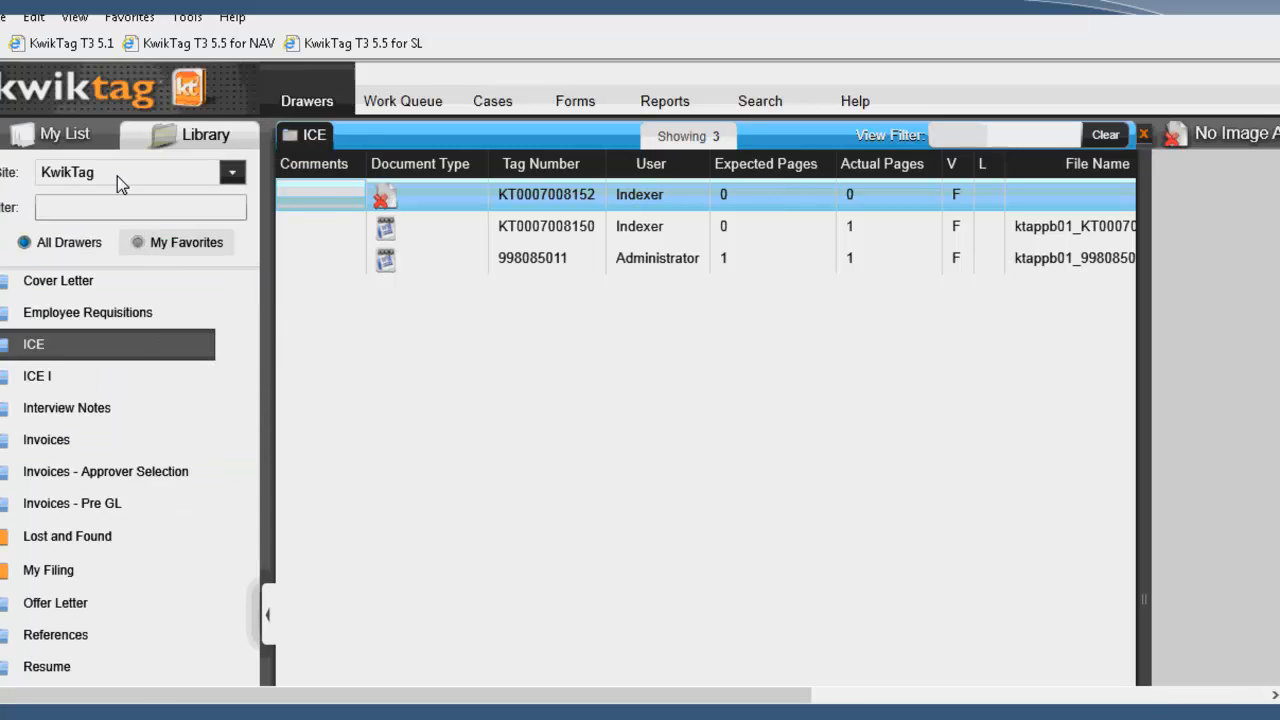
Step: Switch the drawer library to the Fabrikam, Inc. site and open the Payables Transaction Entry drawer
click(117, 176)
click(114, 199)
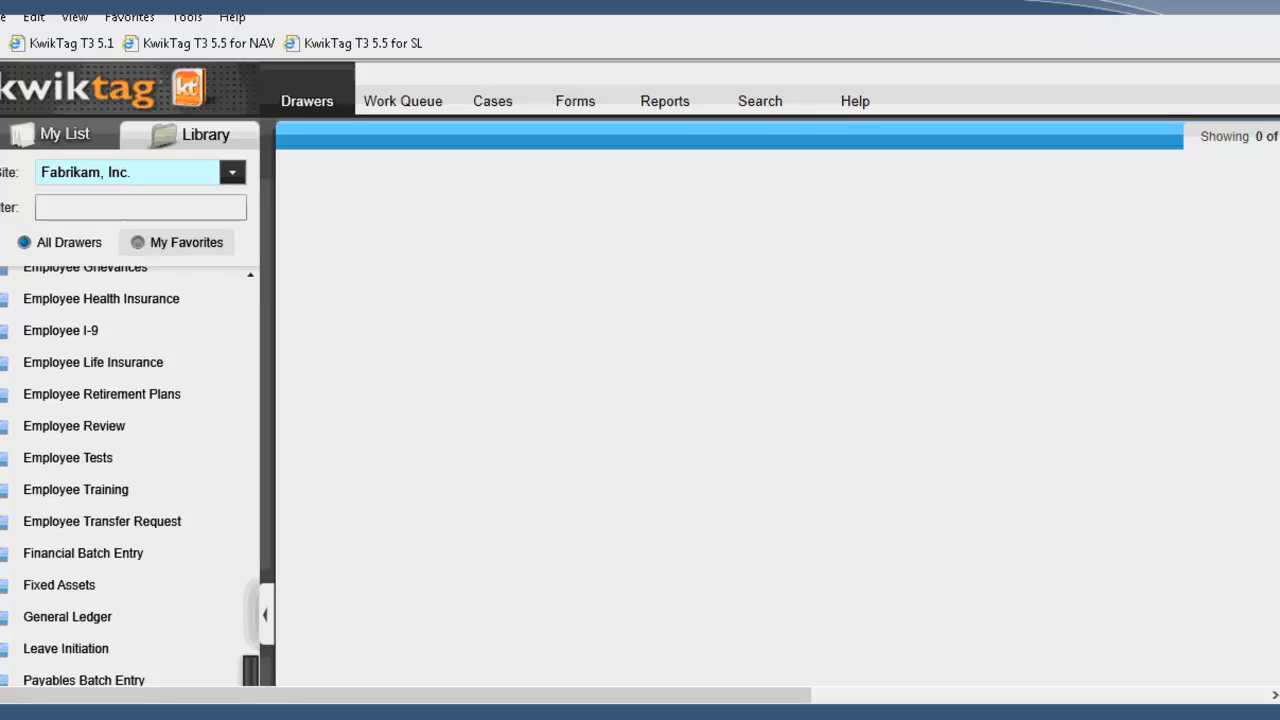
drag(257, 528, 257, 307)
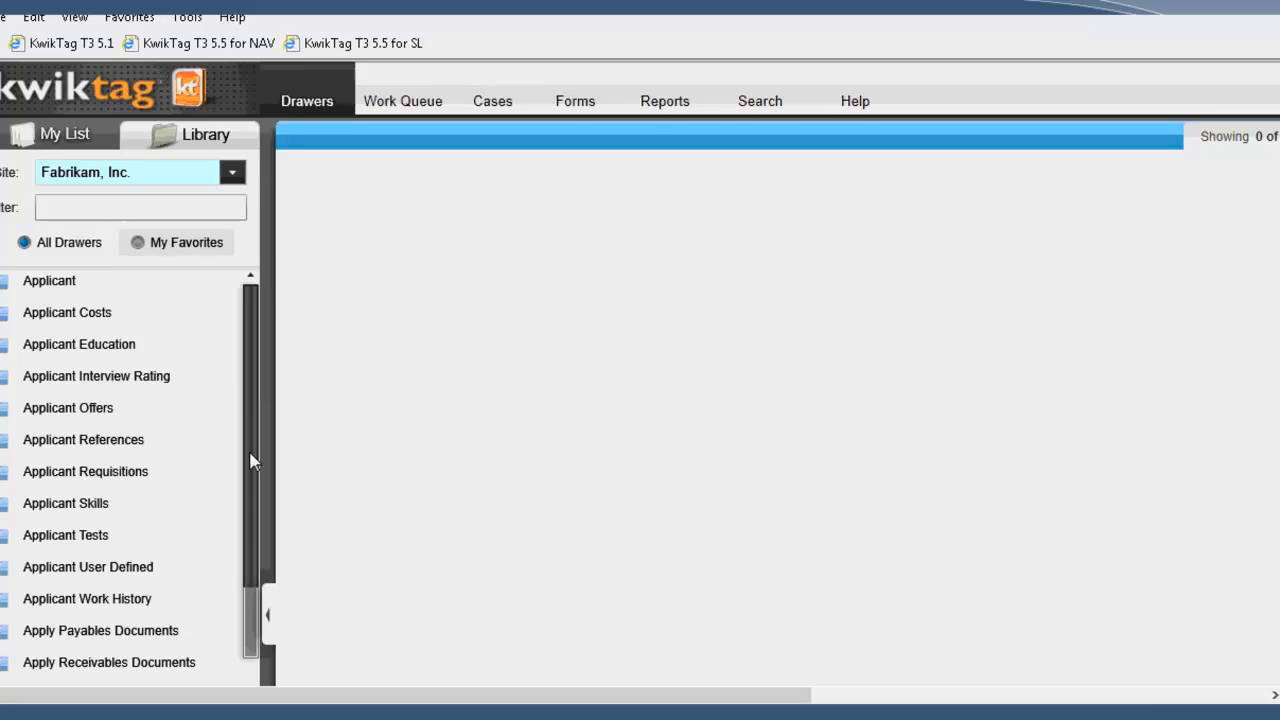
scroll(249, 460, down, 5)
scroll(130, 480, down, 3)
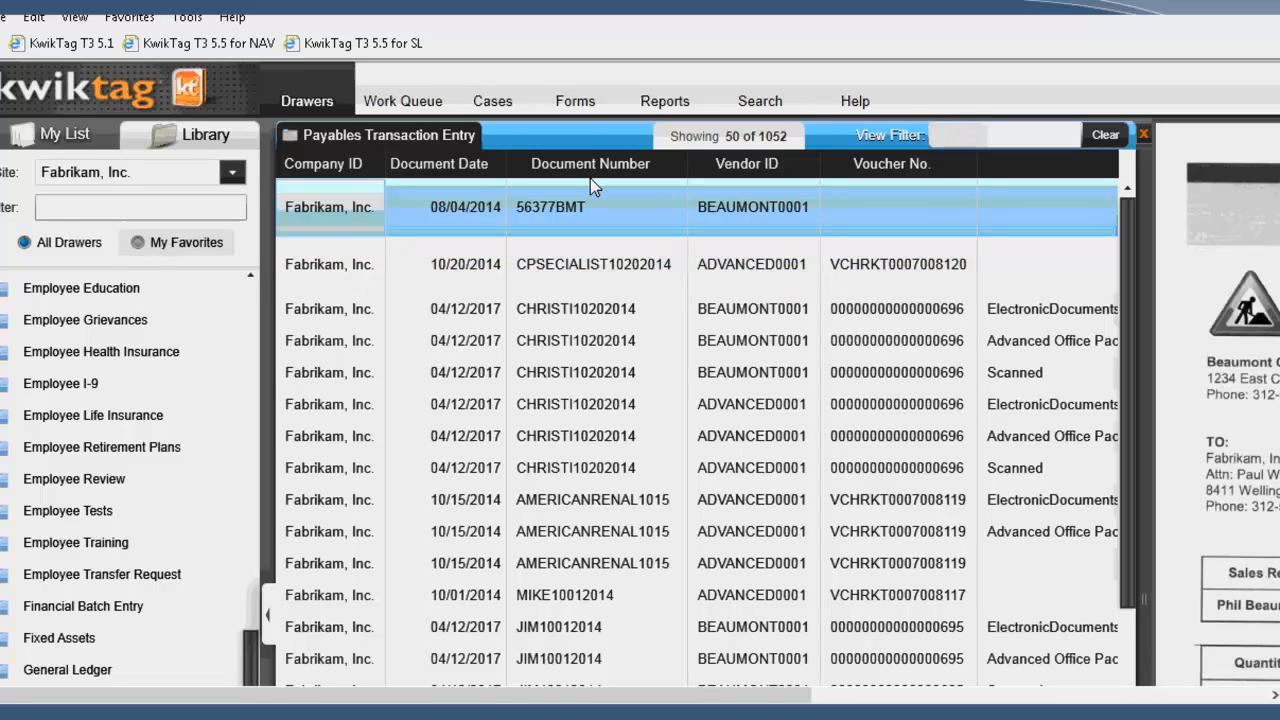
Step: Bring up the available document actions for invoice 56377BMT in the Payables Transaction Entry drawer
drag(410, 157, 380, 157)
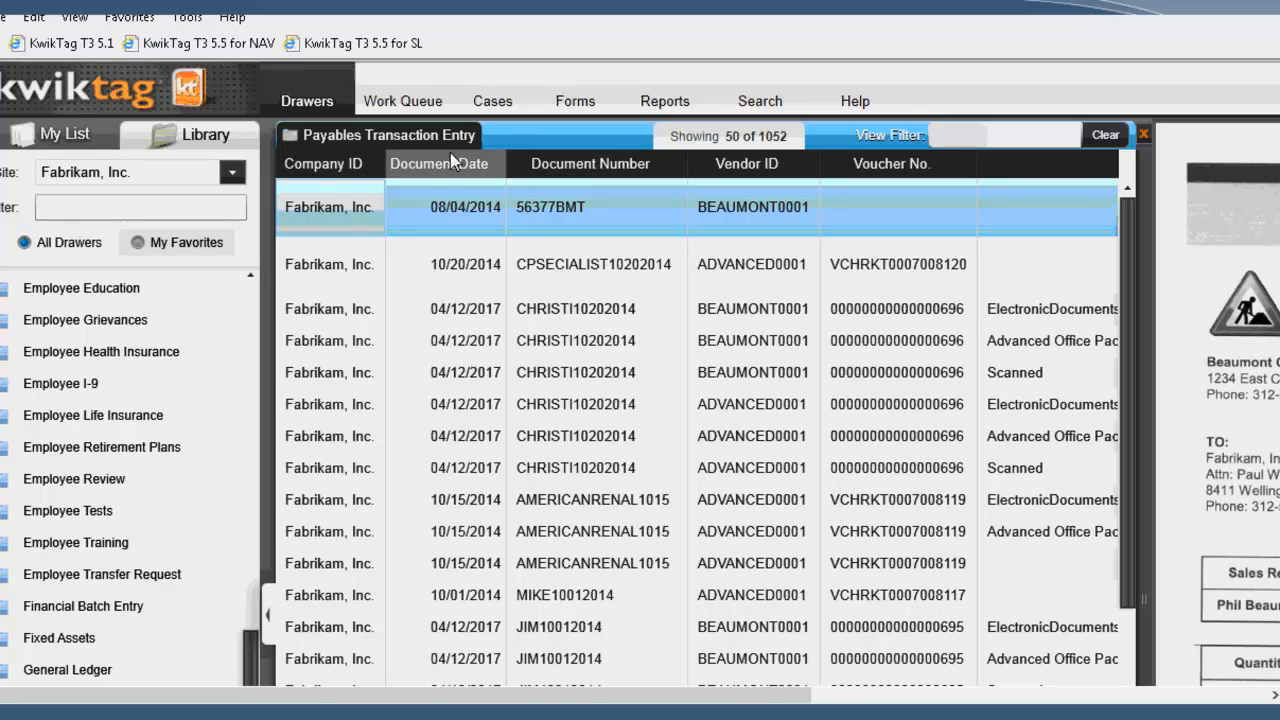
right_click(567, 180)
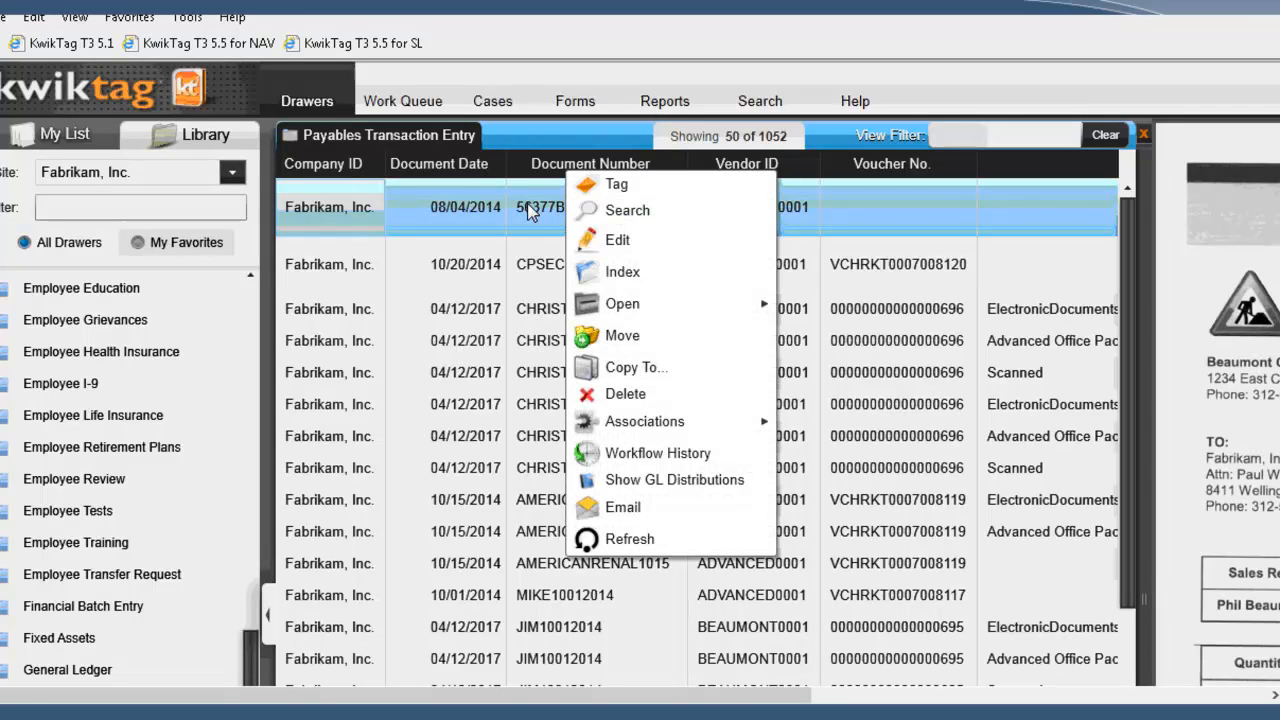
click(553, 214)
right_click(586, 215)
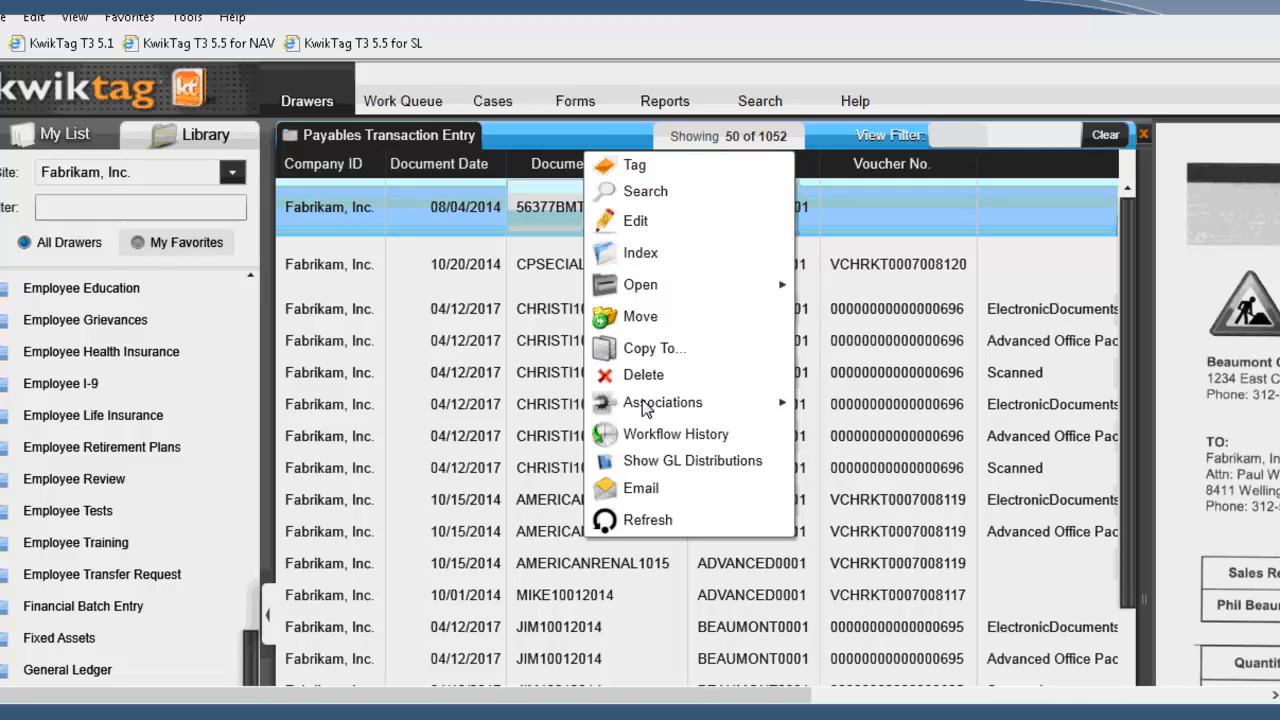
mouse_move(641, 407)
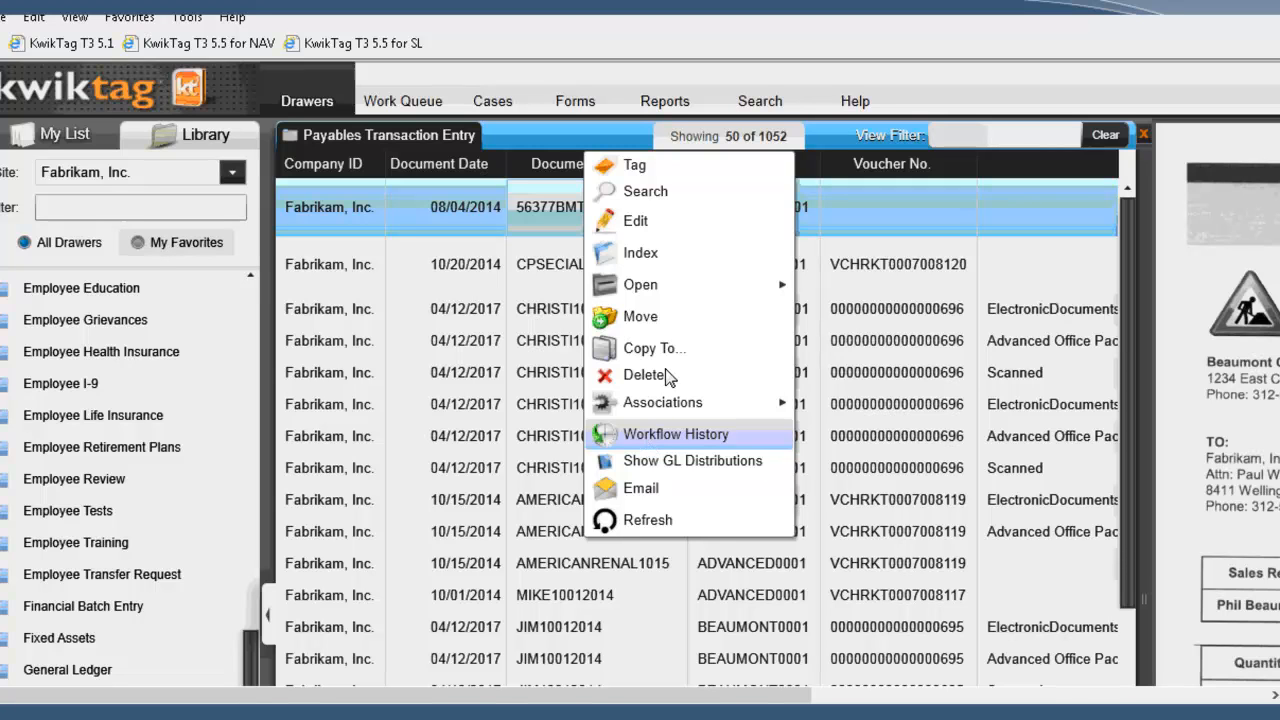
Step: Go to the document search and expand its Advanced Search options
click(757, 105)
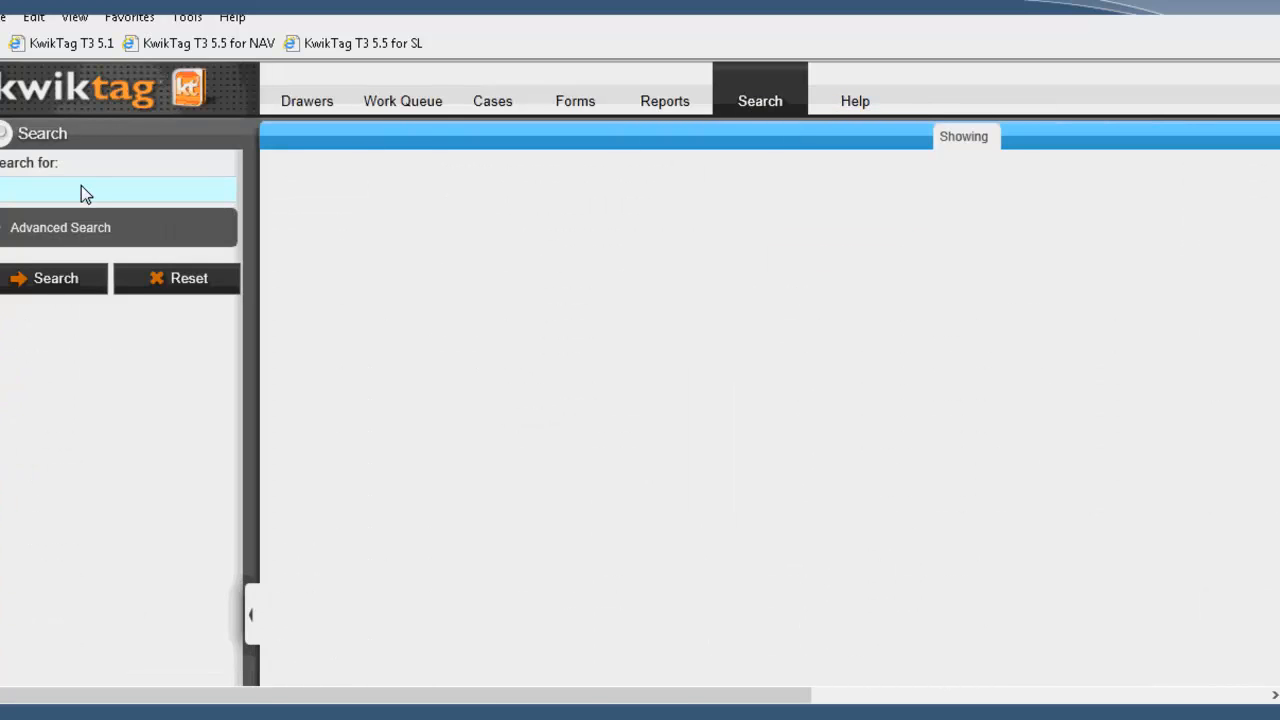
click(54, 236)
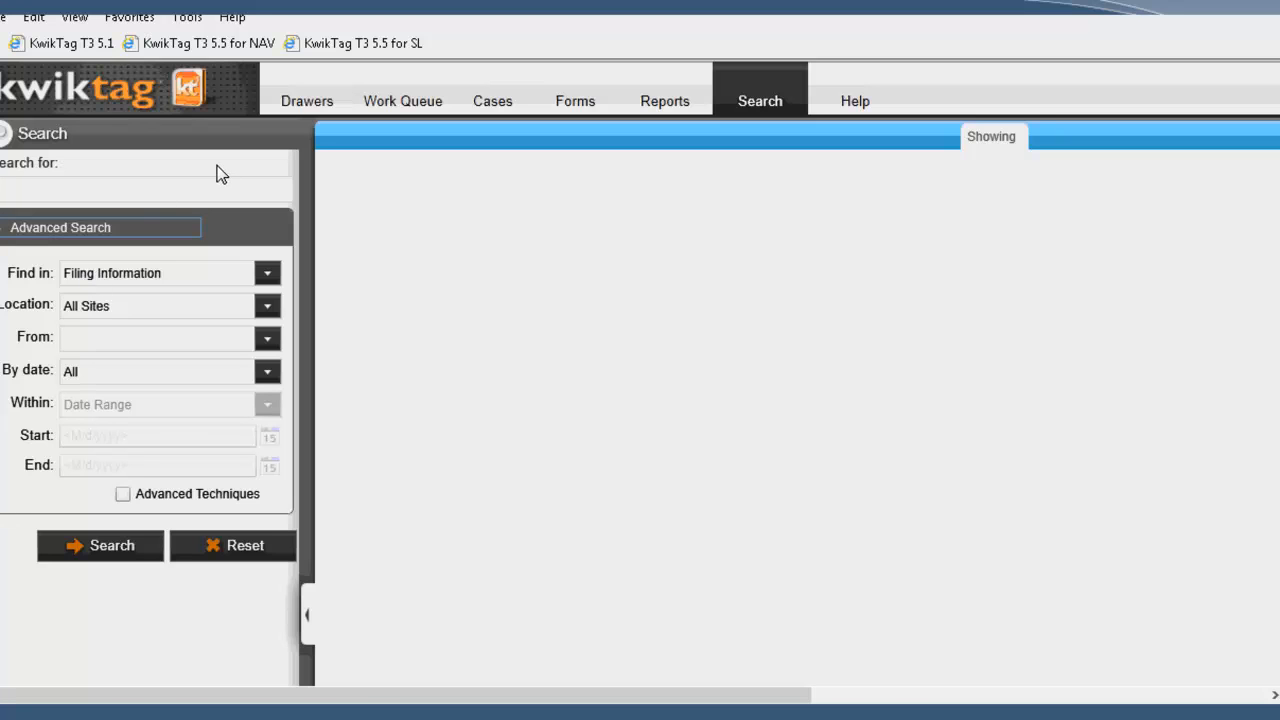
Step: In the Work Queue, submit the ICE I invoice 56377BMT with the comment PLEASE APPROVE ASAP and acknowledge the confirmation
click(399, 101)
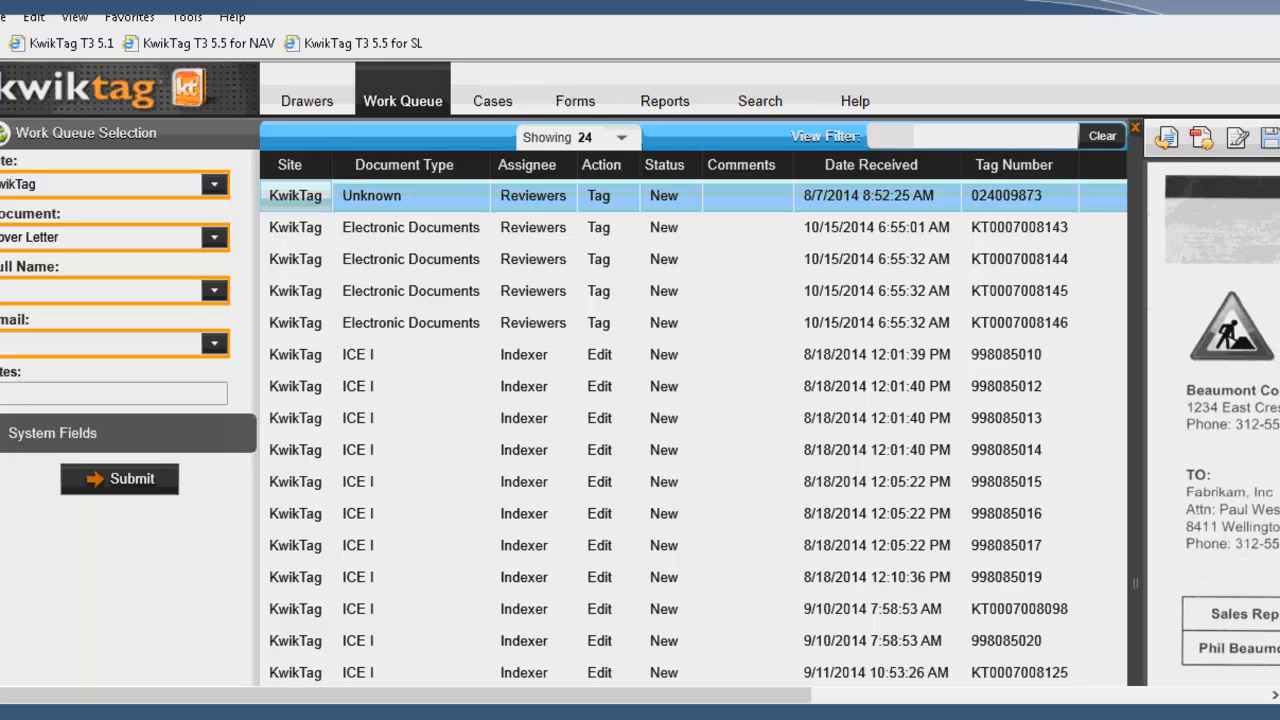
click(599, 577)
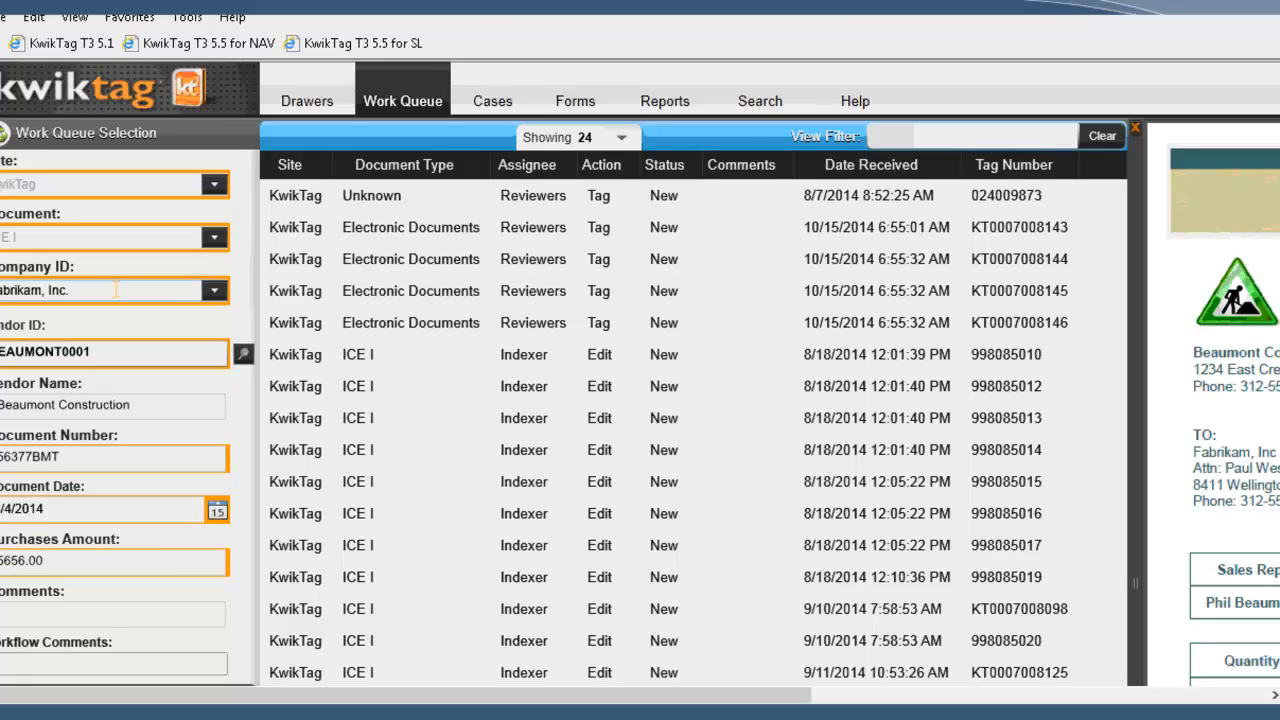
click(27, 612)
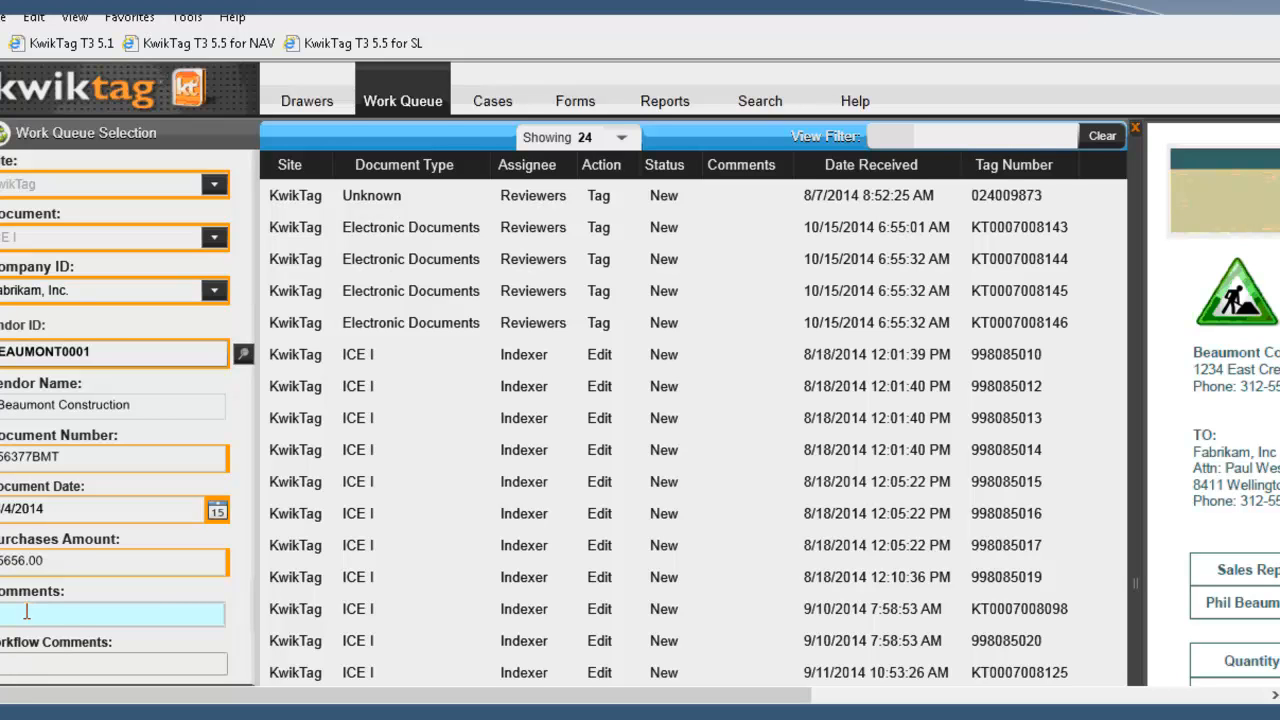
text(PLEASE APPROVE ASAP)
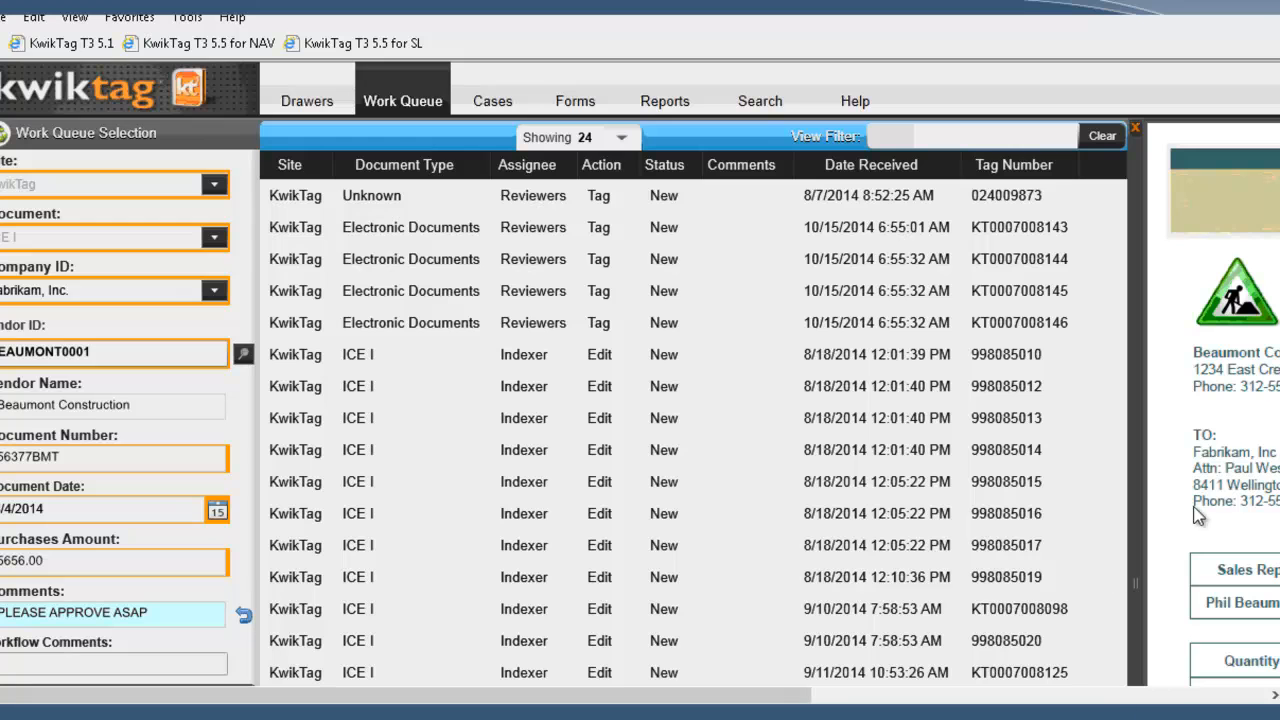
click(1277, 444)
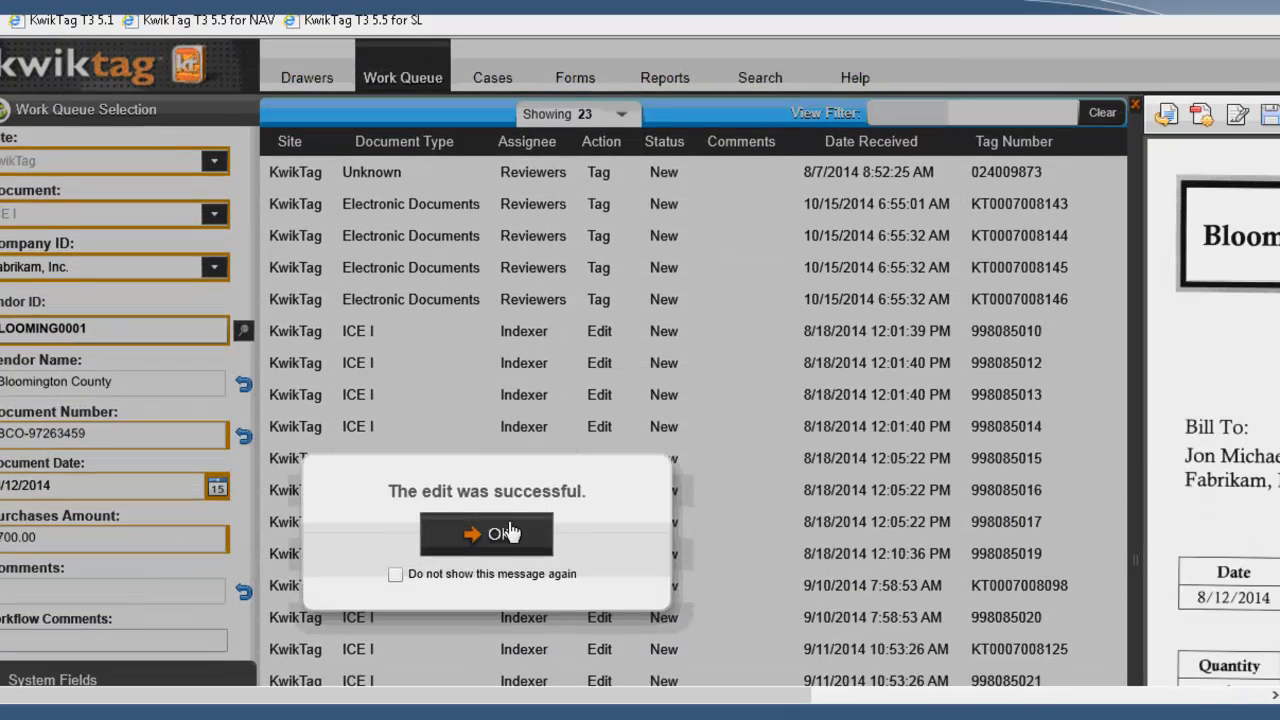
click(508, 533)
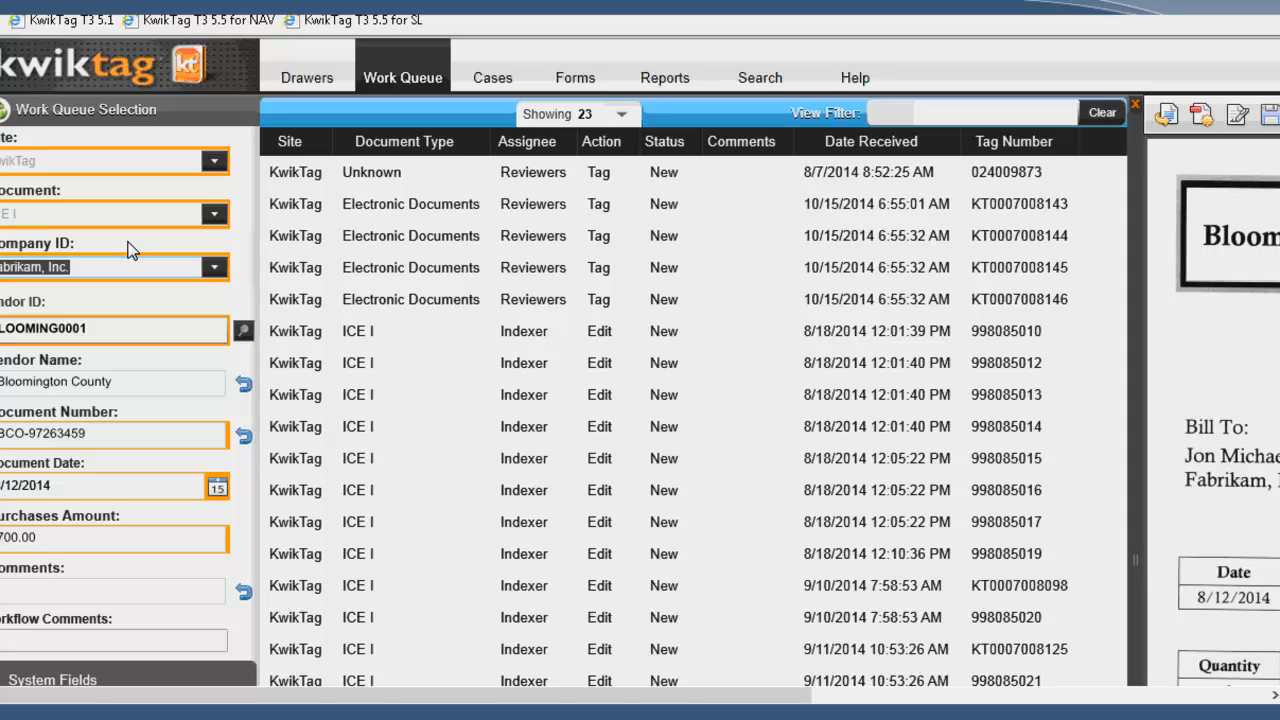
Step: Submit the Bloomington County invoice BCO-97263459 with the comment PLEASE CODE AND APPROVE RIGHT AWAY and acknowledge the confirmation
click(25, 601)
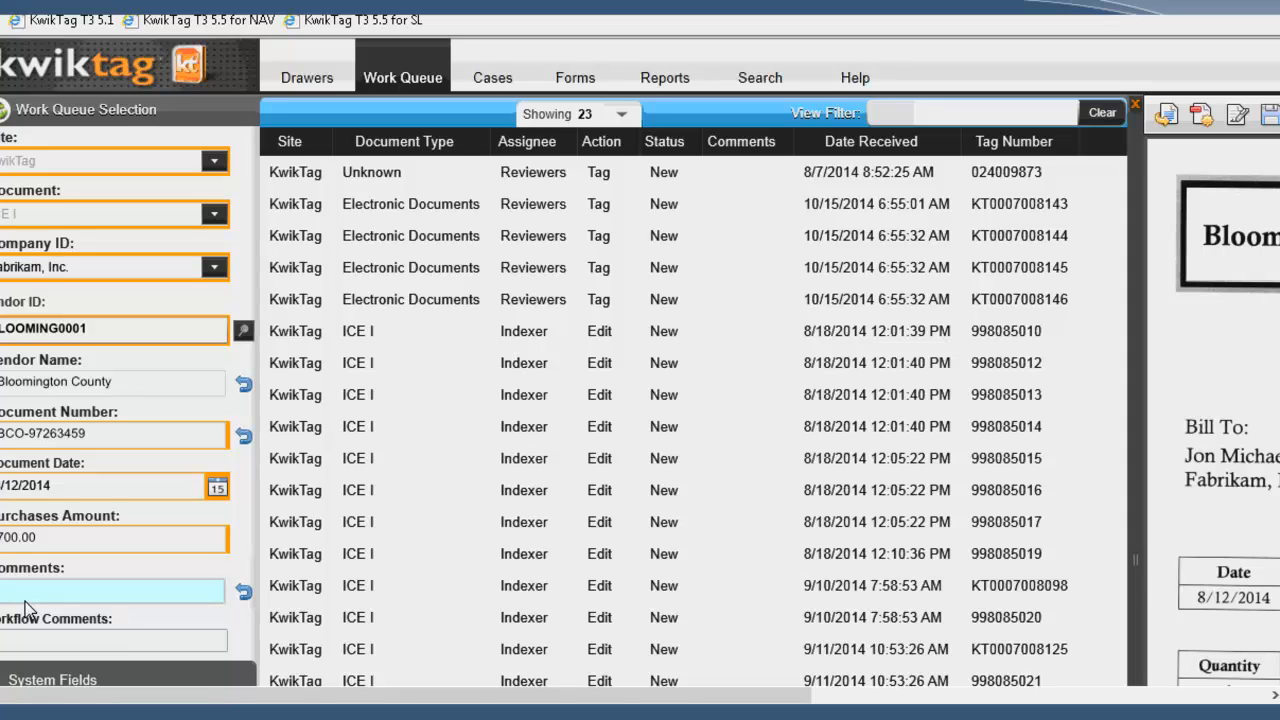
text(PLEASE CODE AND APPROVE RIG)
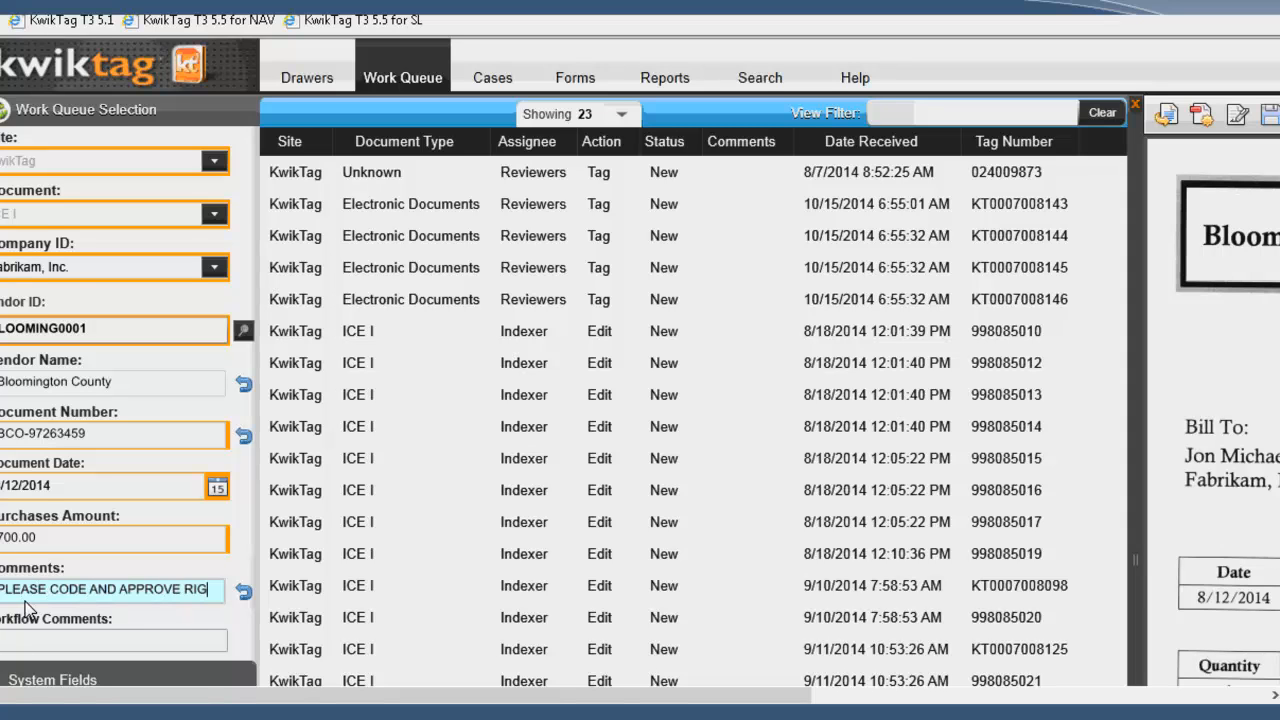
text(HT AWAY)
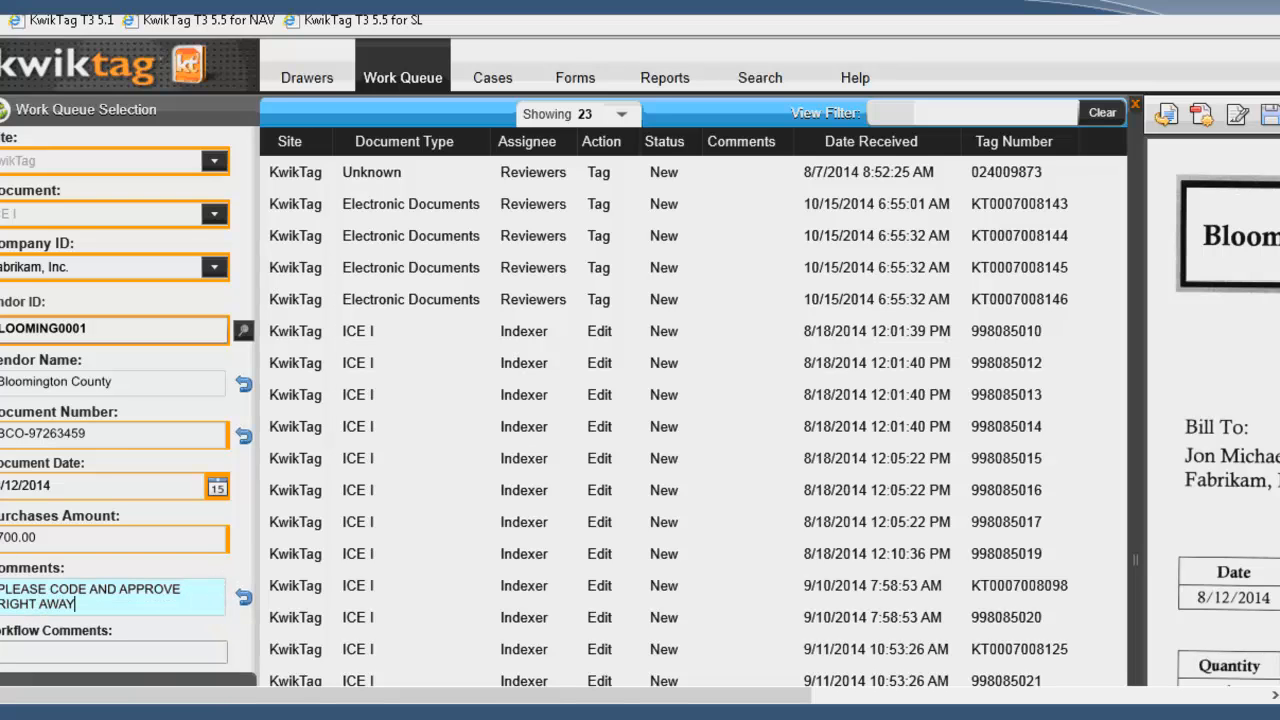
key(Return)
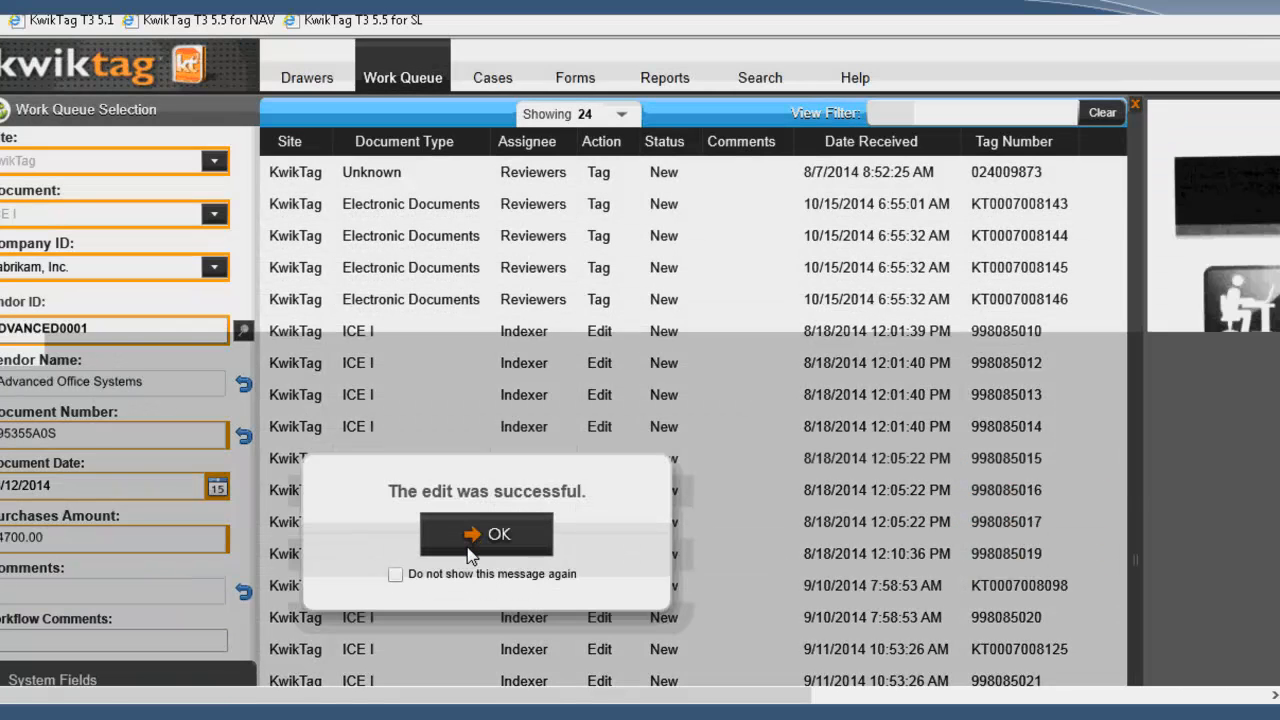
click(467, 547)
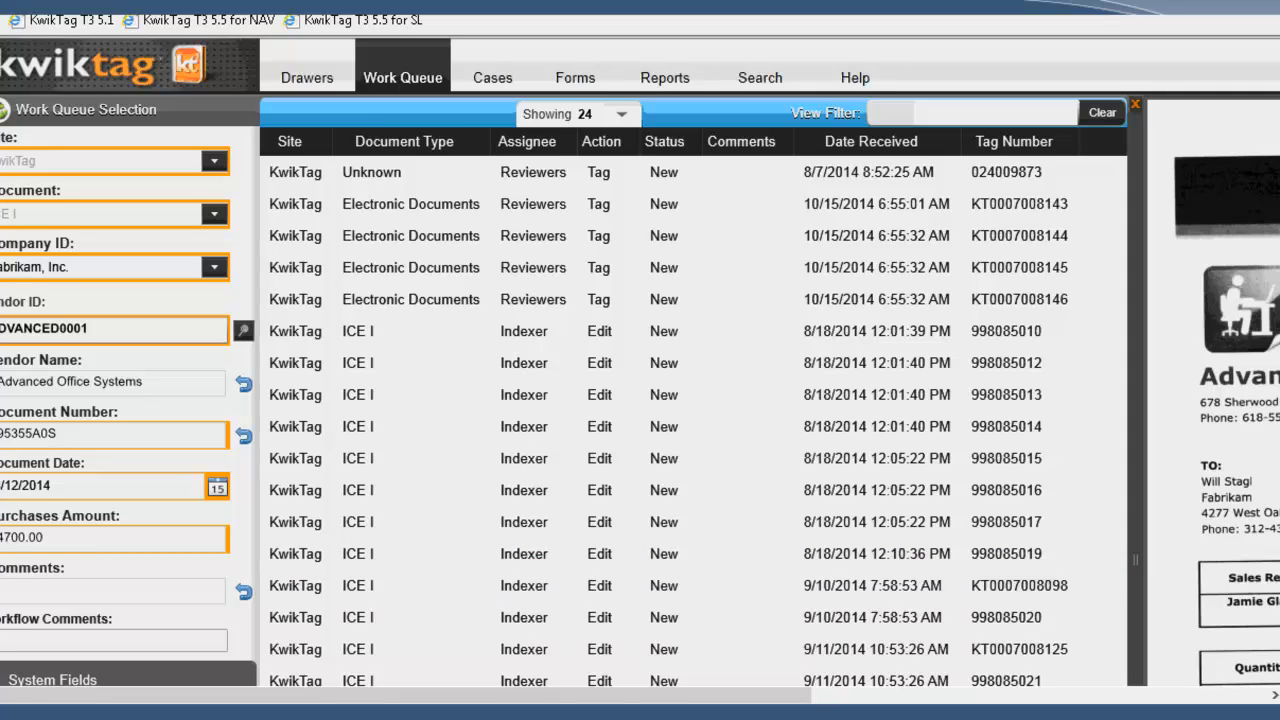
Step: Switch to the DeptManager work queue and refresh its document list
click(5, 537)
click(181, 449)
click(181, 447)
click(42, 592)
click(27, 544)
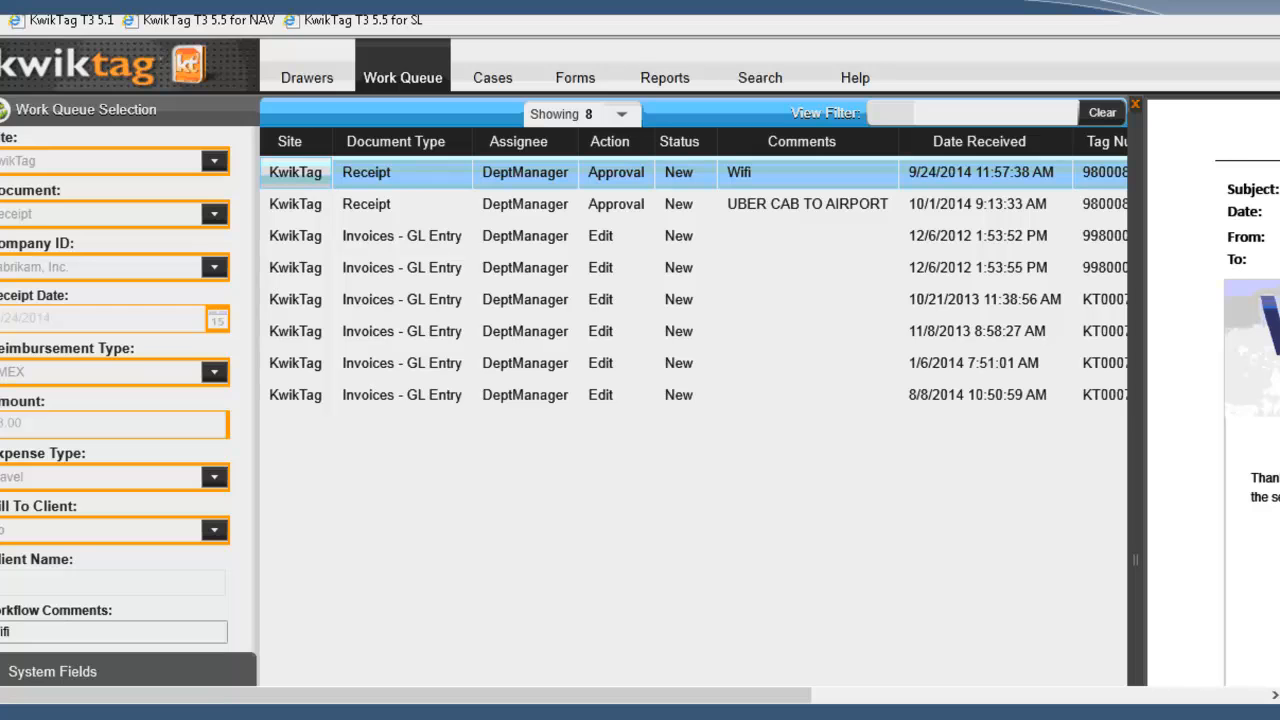
right_click(549, 486)
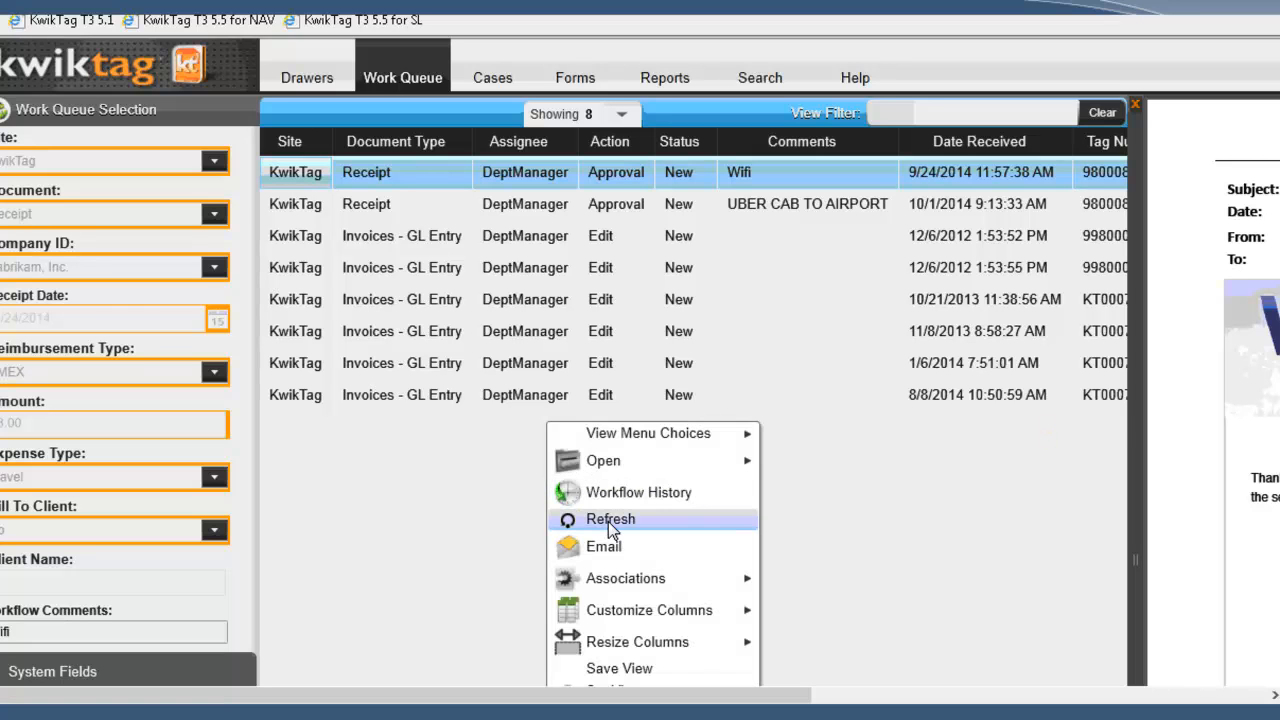
click(608, 521)
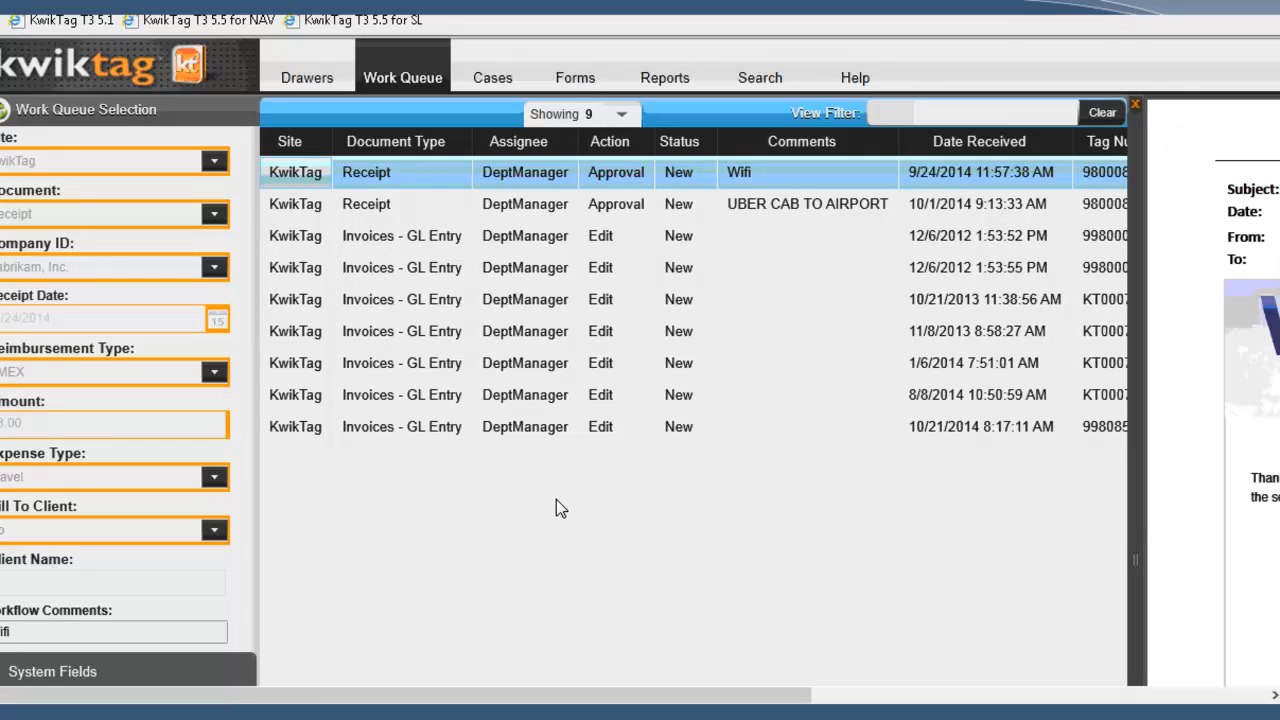
Step: Select the Invoices - GL Entry document received 10/21/2014 8:17:11 AM and open its GL Distribution
click(524, 430)
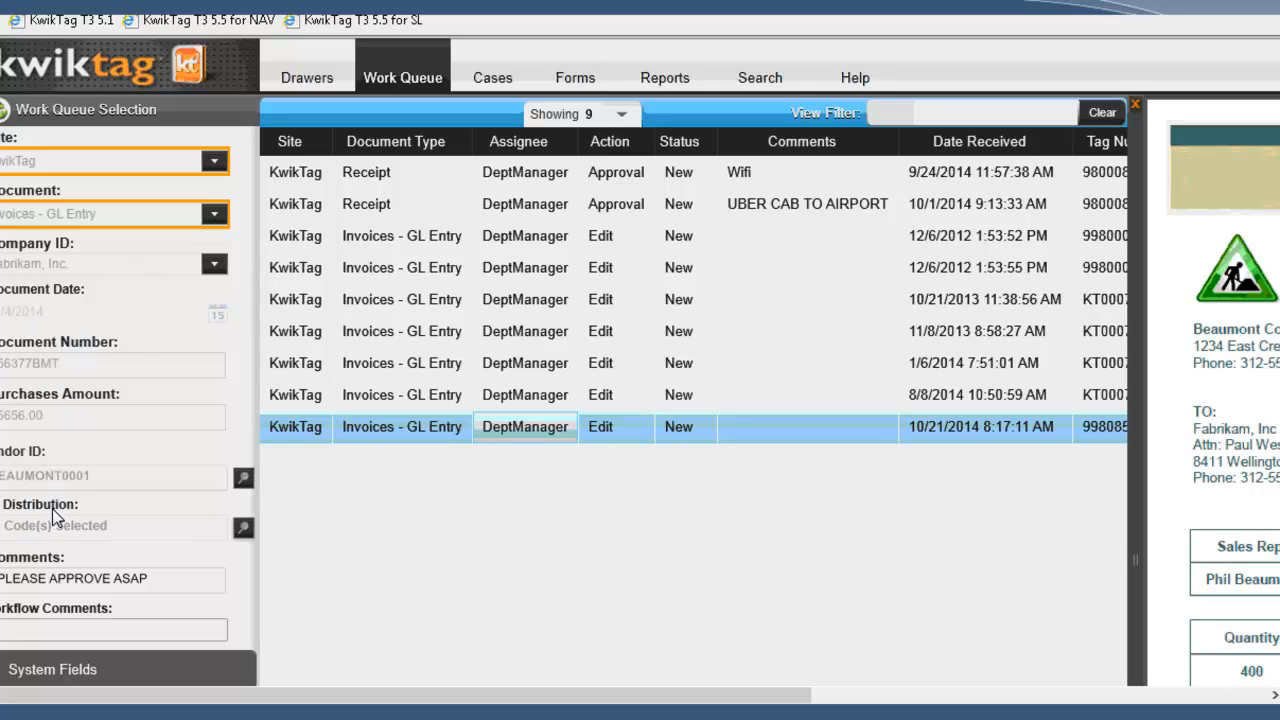
click(244, 530)
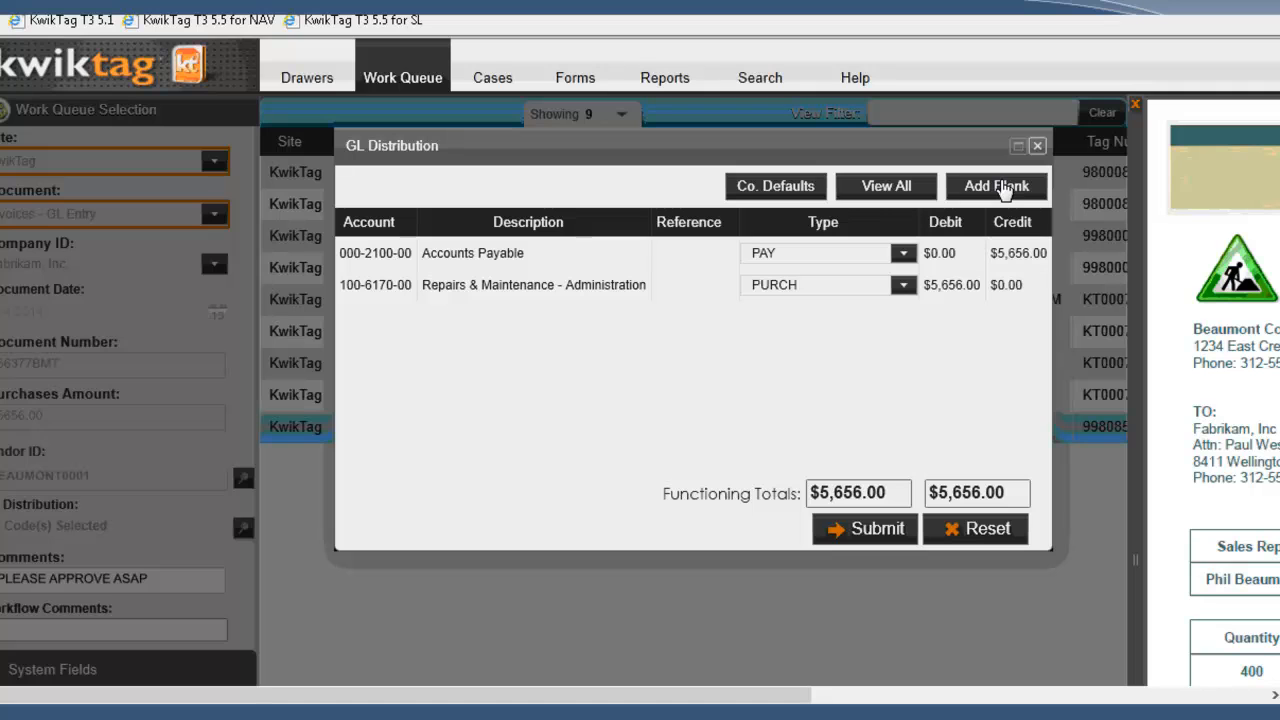
click(1005, 190)
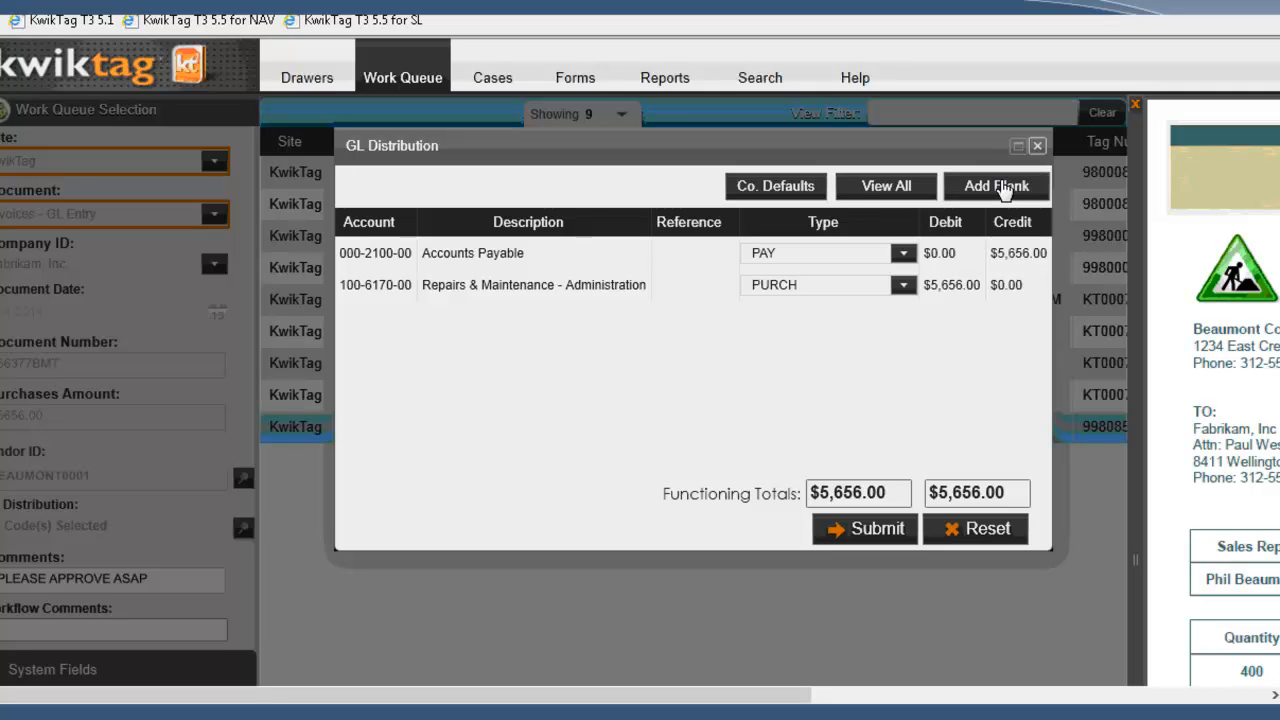
Step: Filter the full account list by "comput" and add account 000-1510-00 Computer Equipment to the distribution
click(866, 186)
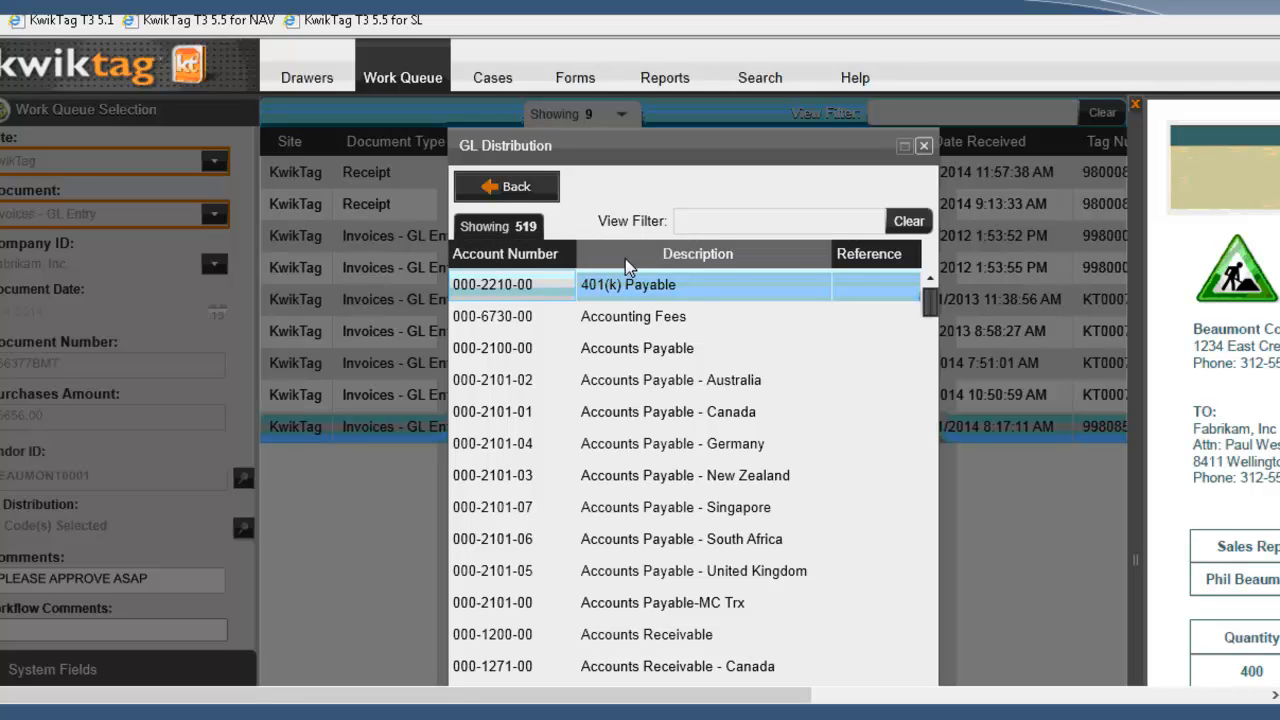
click(724, 221)
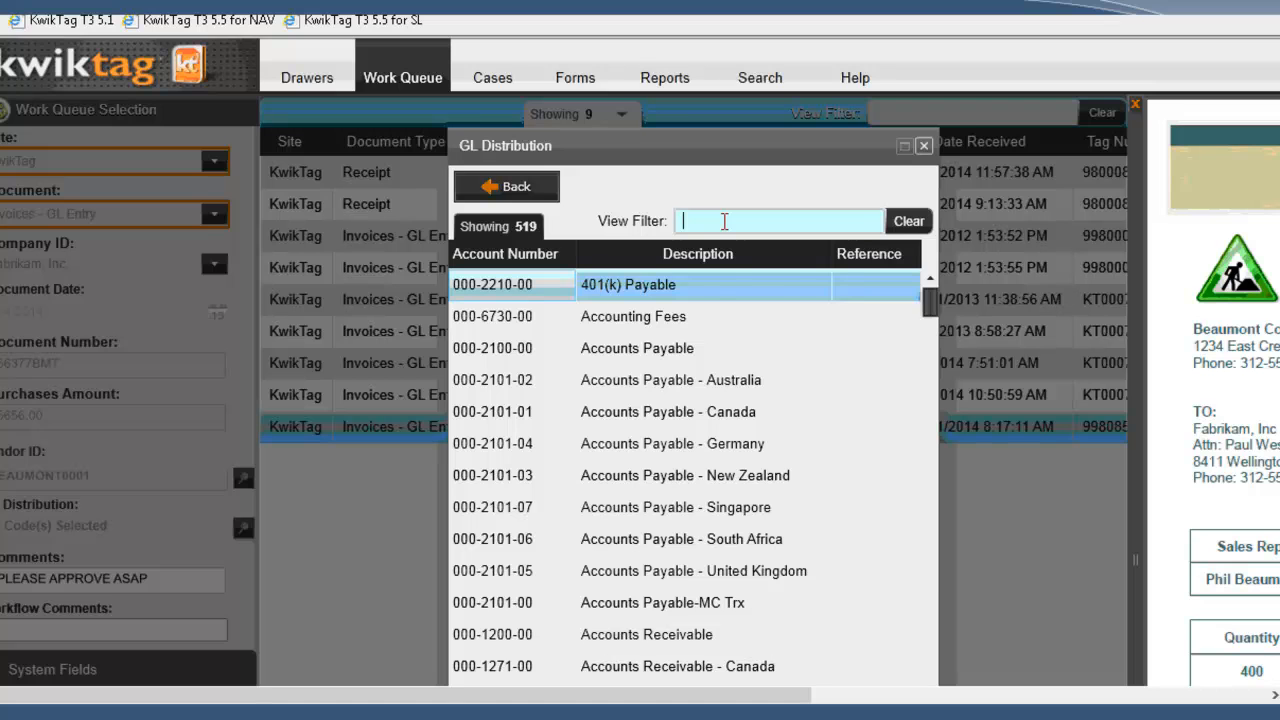
text(comput)
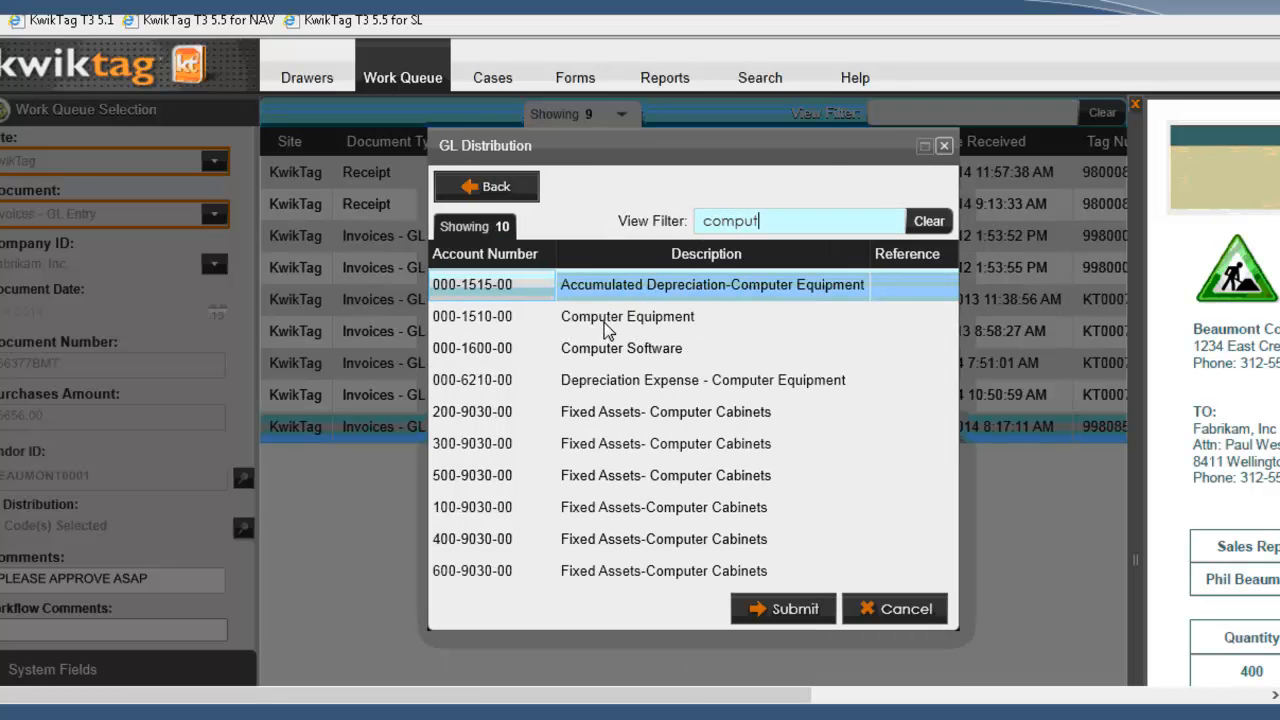
double_click(597, 318)
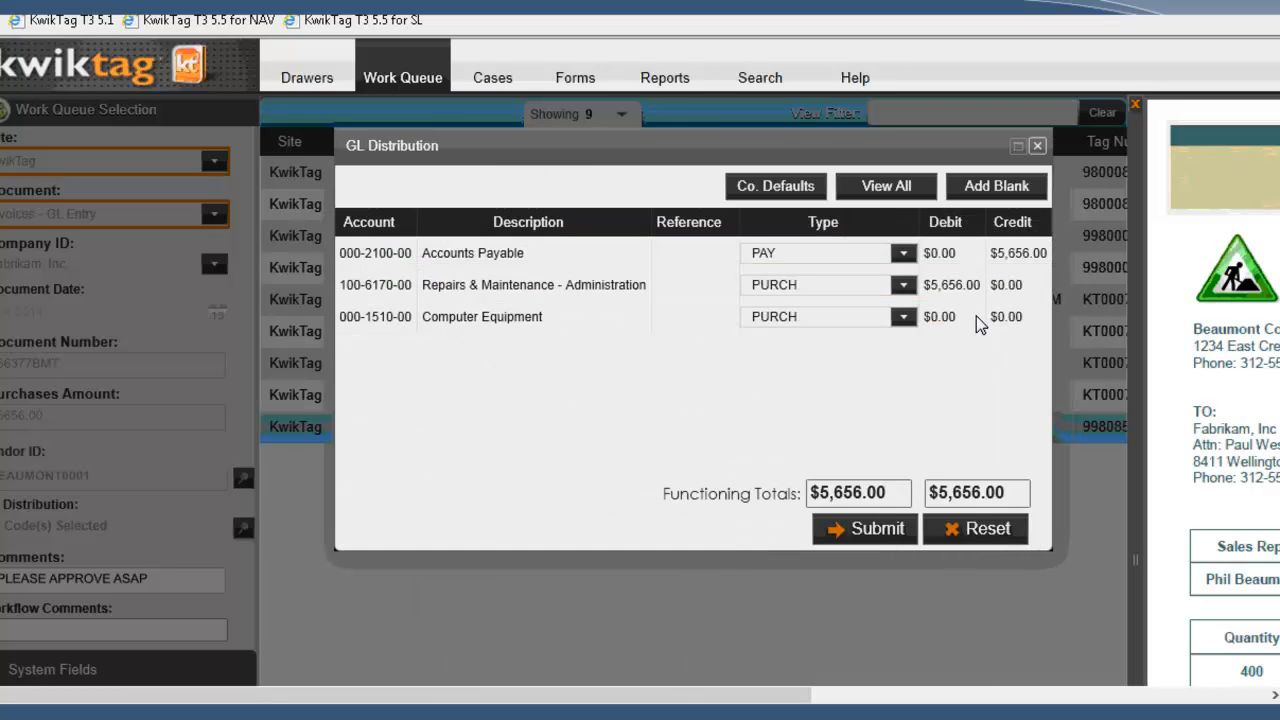
Step: Set the debit of the Repairs & Maintenance - Administration line to 5000 and try to submit the distribution
click(952, 286)
click(952, 286)
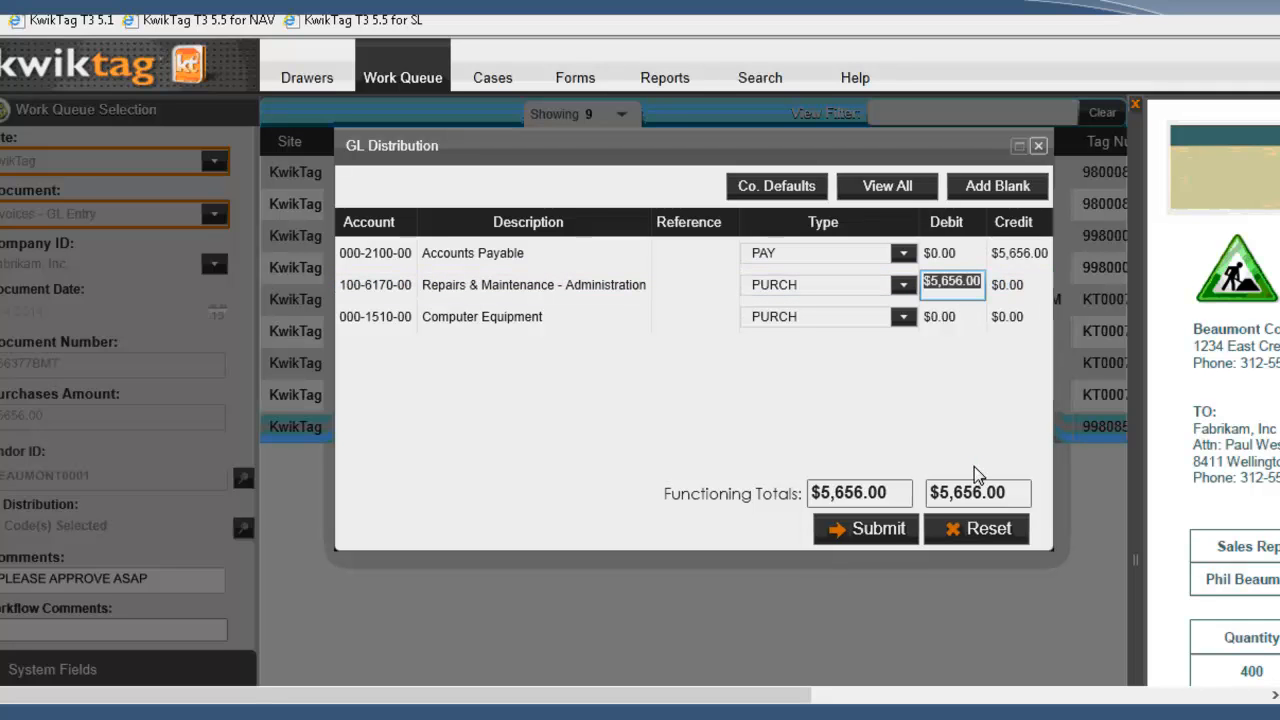
text(5000)
key(Tab)
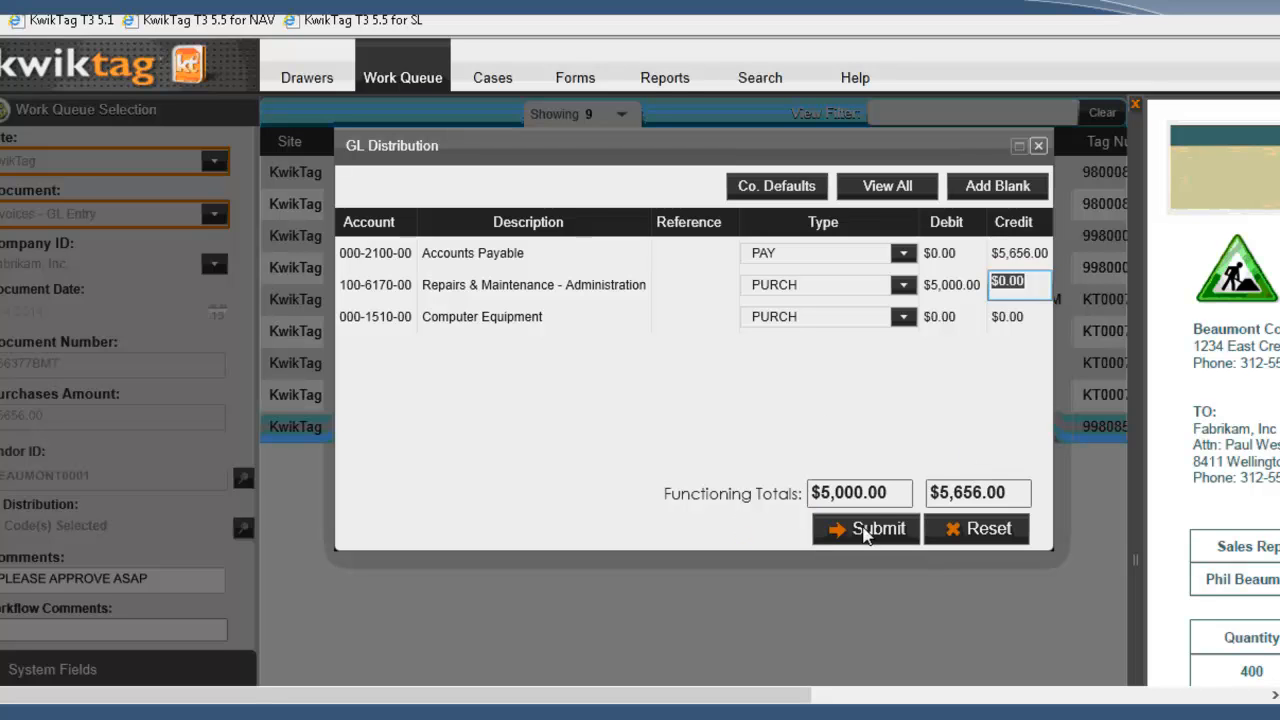
click(866, 530)
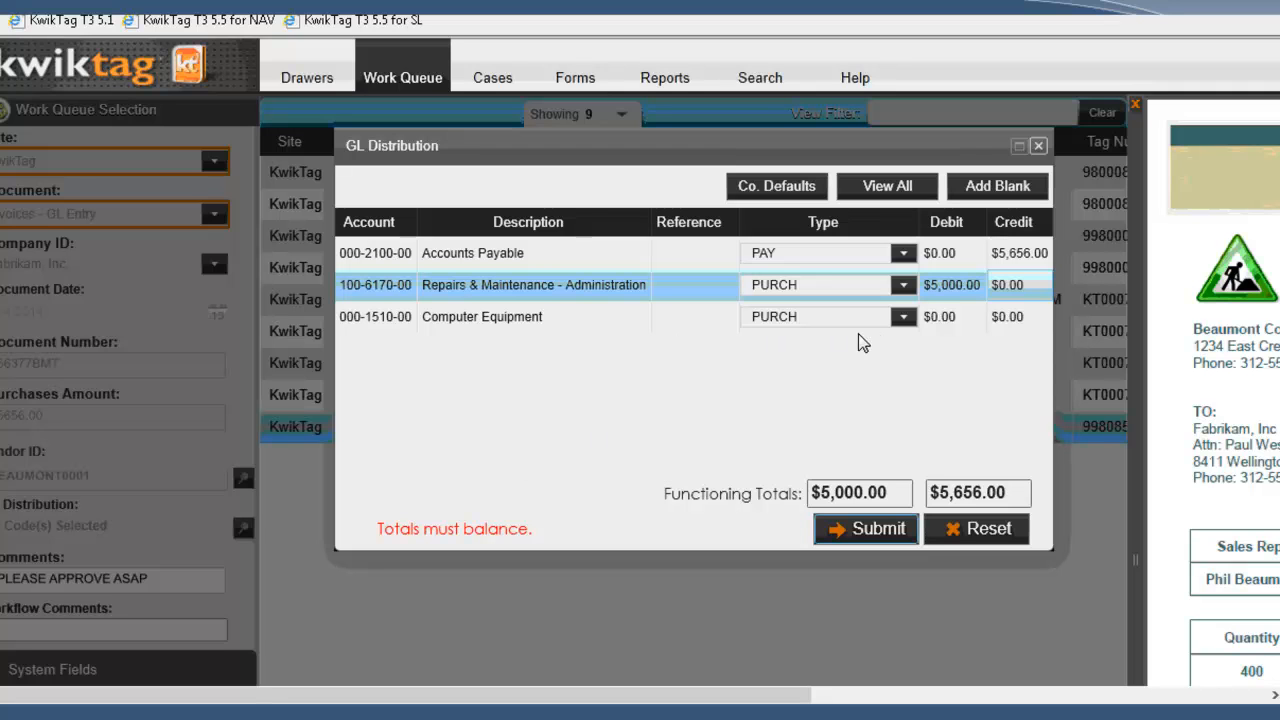
Step: Set the debit of the Computer Equipment line to 656
click(948, 317)
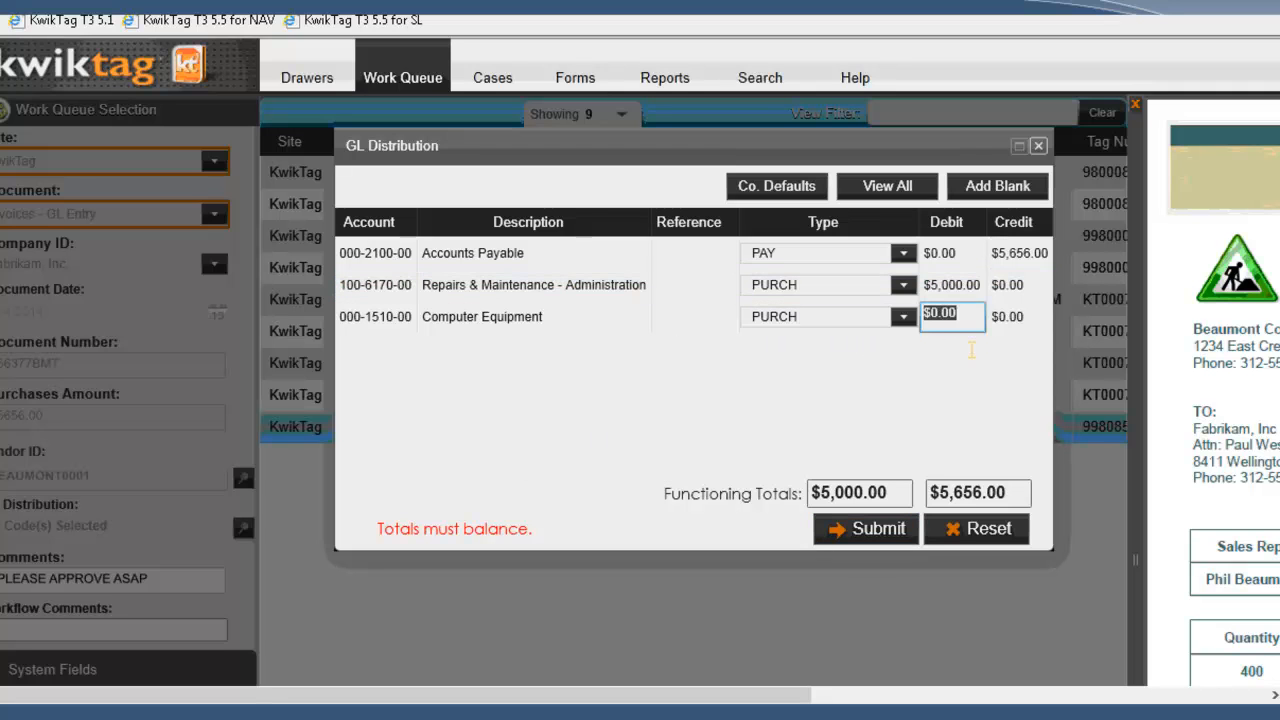
text(656)
key(Tab)
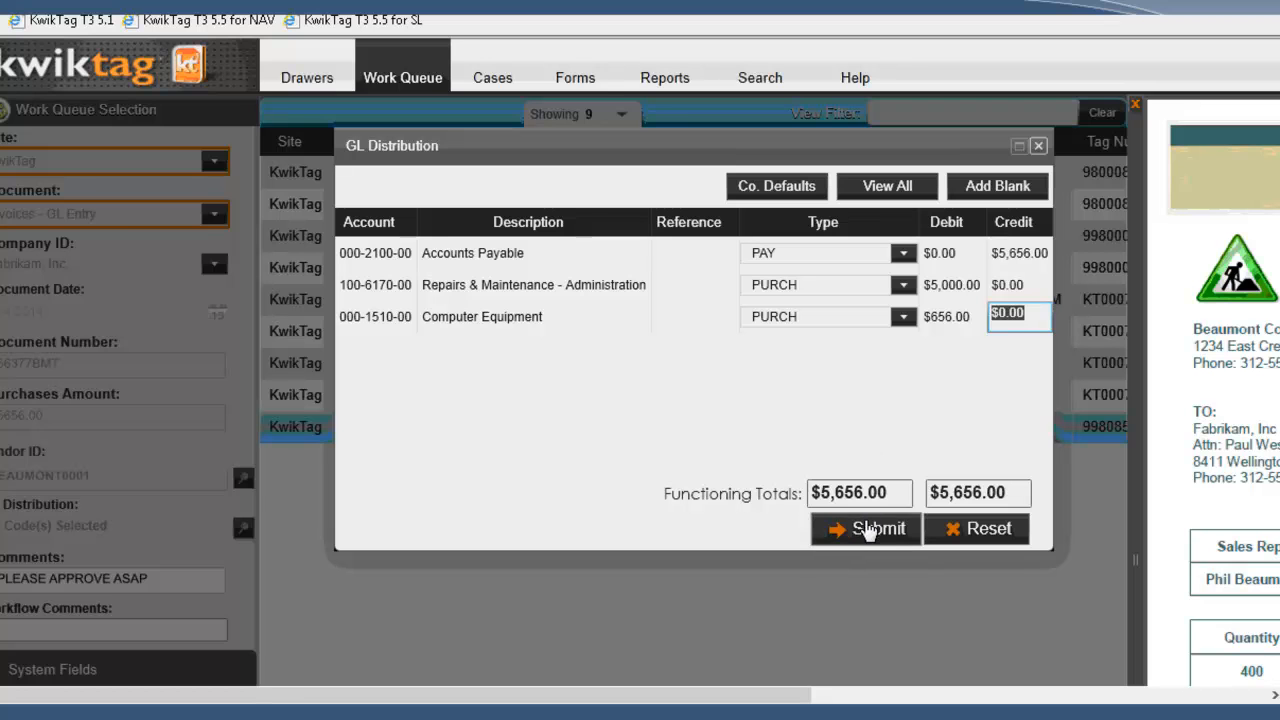
Step: Submit the GL distribution and complete the invoice edit with the workflow comment "CODED AND NOW JUST NEEDS THE APPROVAL"
click(868, 530)
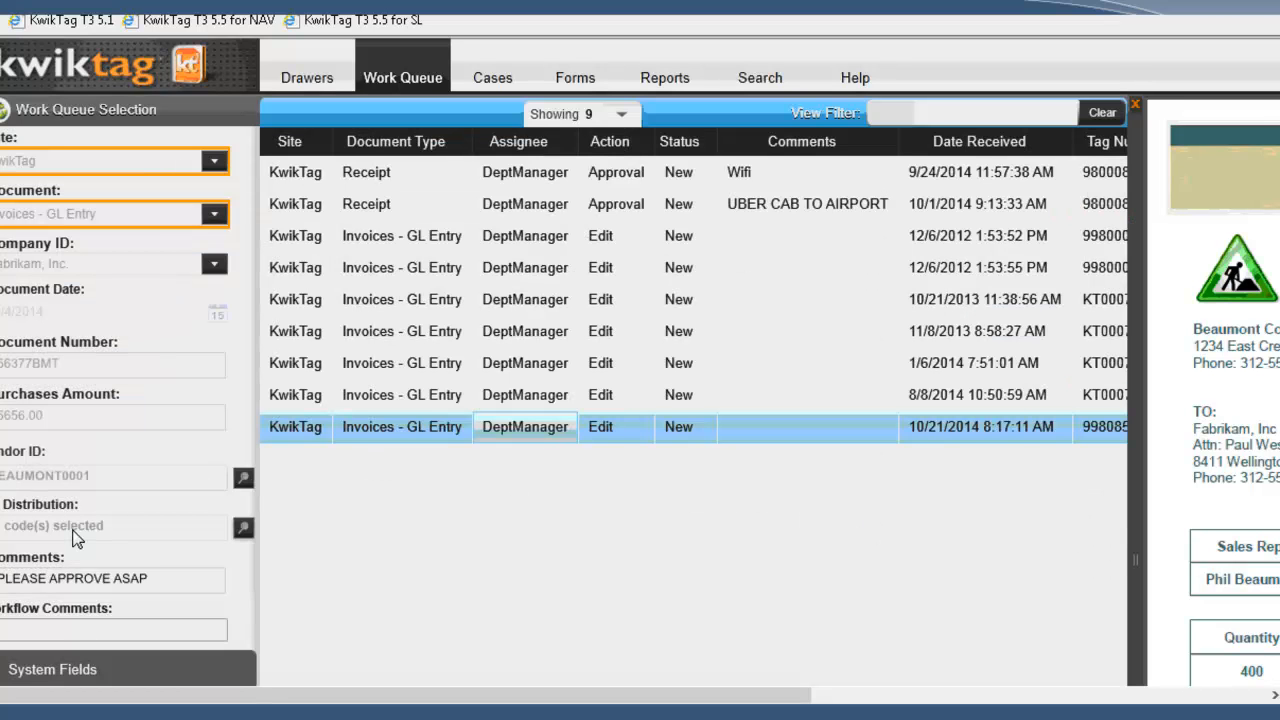
click(59, 628)
text(ODED AND NOW JUST NEEDS )
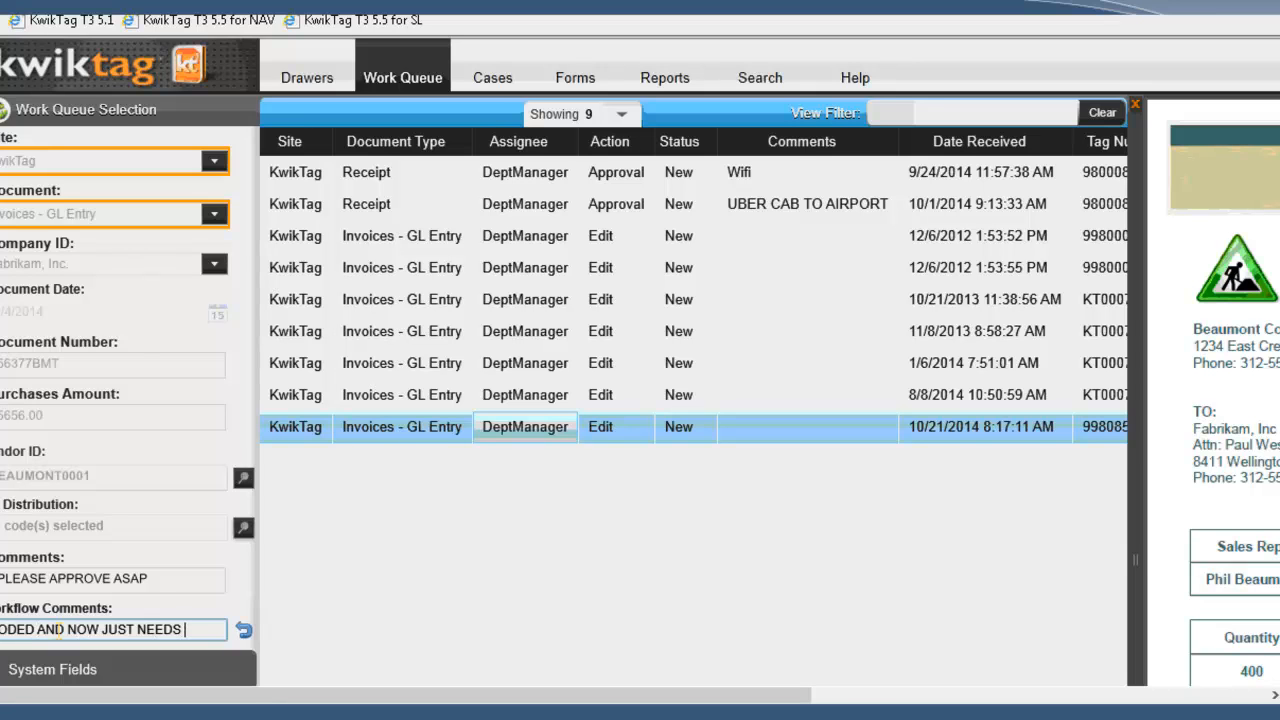
text(THE APPROVAL)
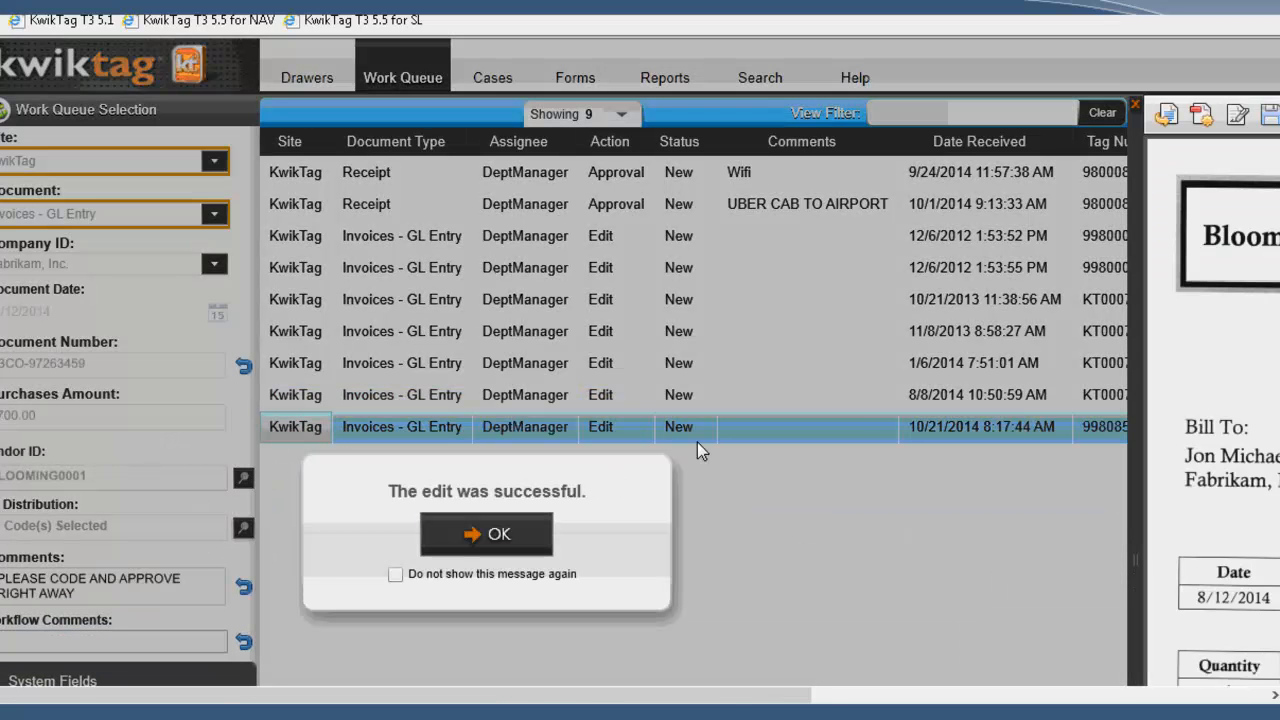
click(524, 537)
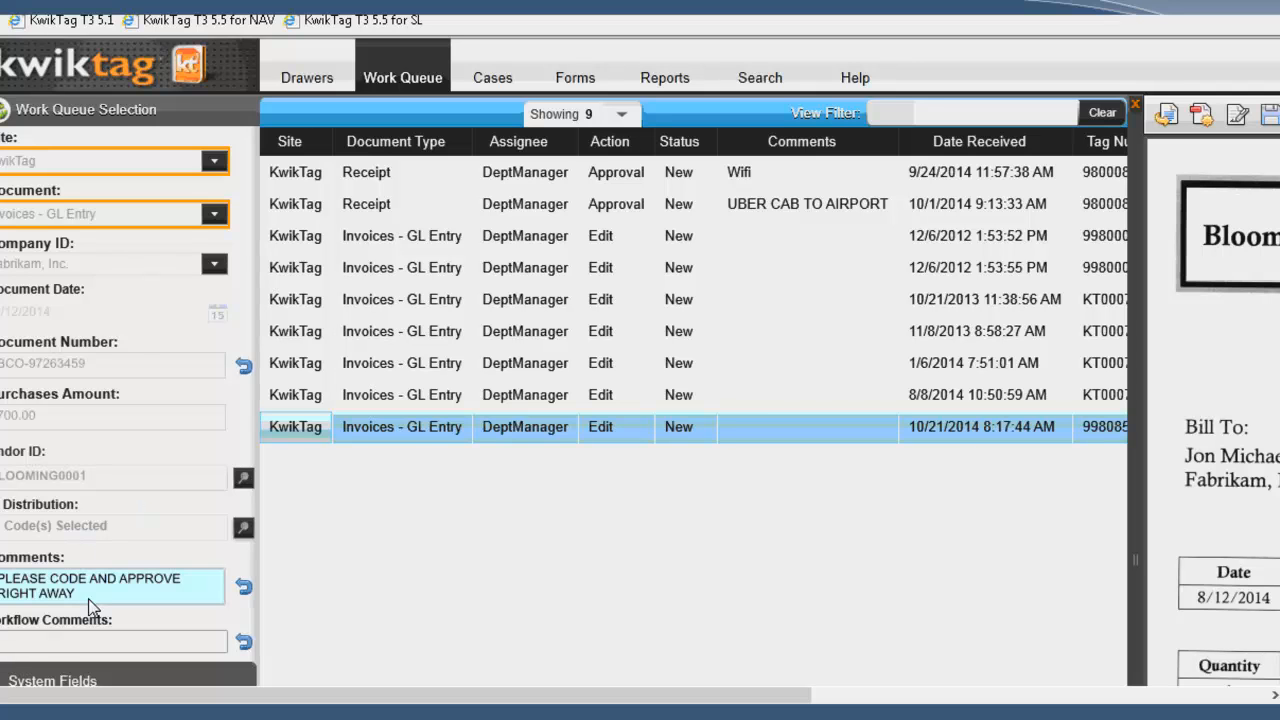
Step: Submit the existing GL distribution of the Bloomington County invoice and complete the edit with the workflow comment "CODED AND NEEDS FINAL APPROVAL"
click(243, 527)
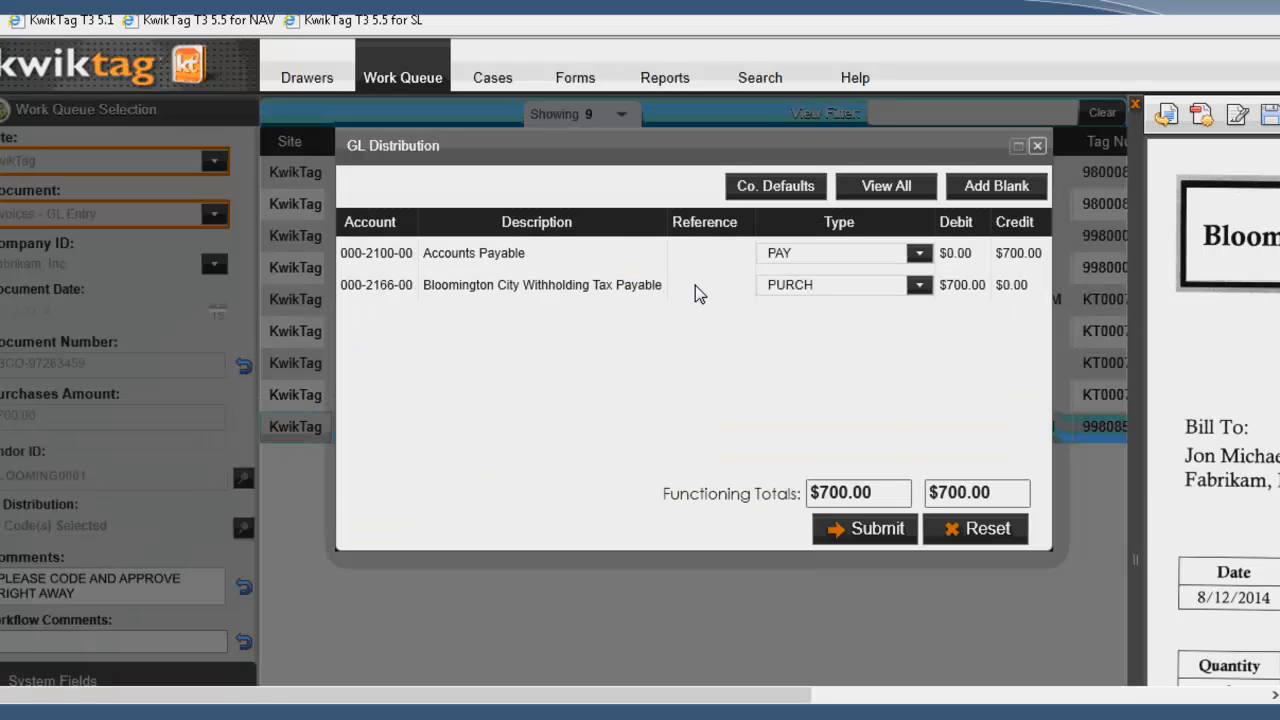
click(876, 530)
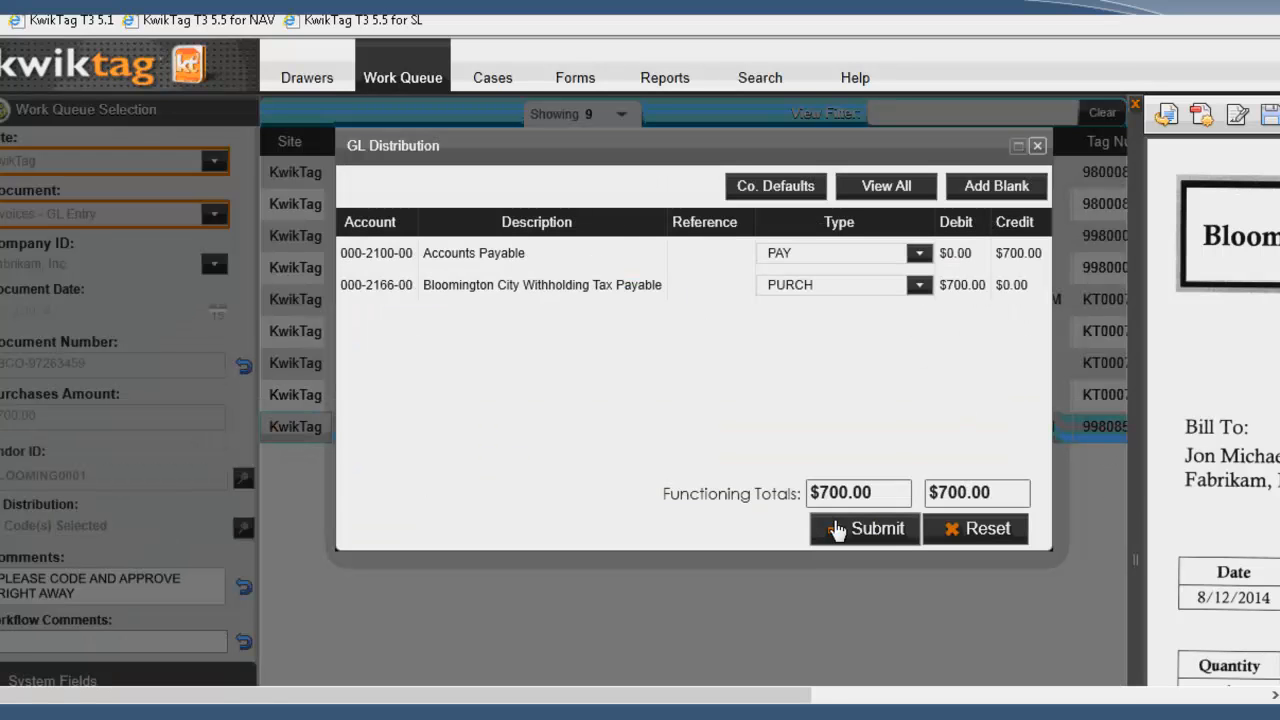
text(CODED AND NEE)
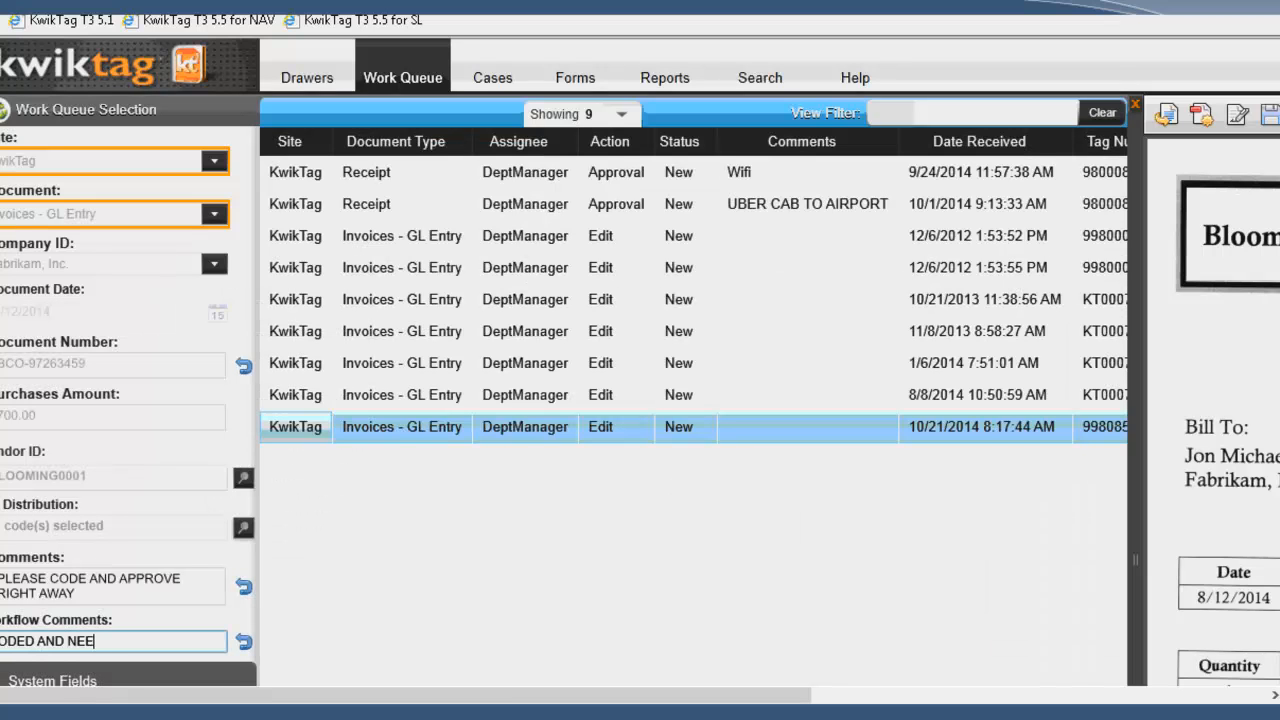
text(DS FINAL APPROVAL)
key(Return)
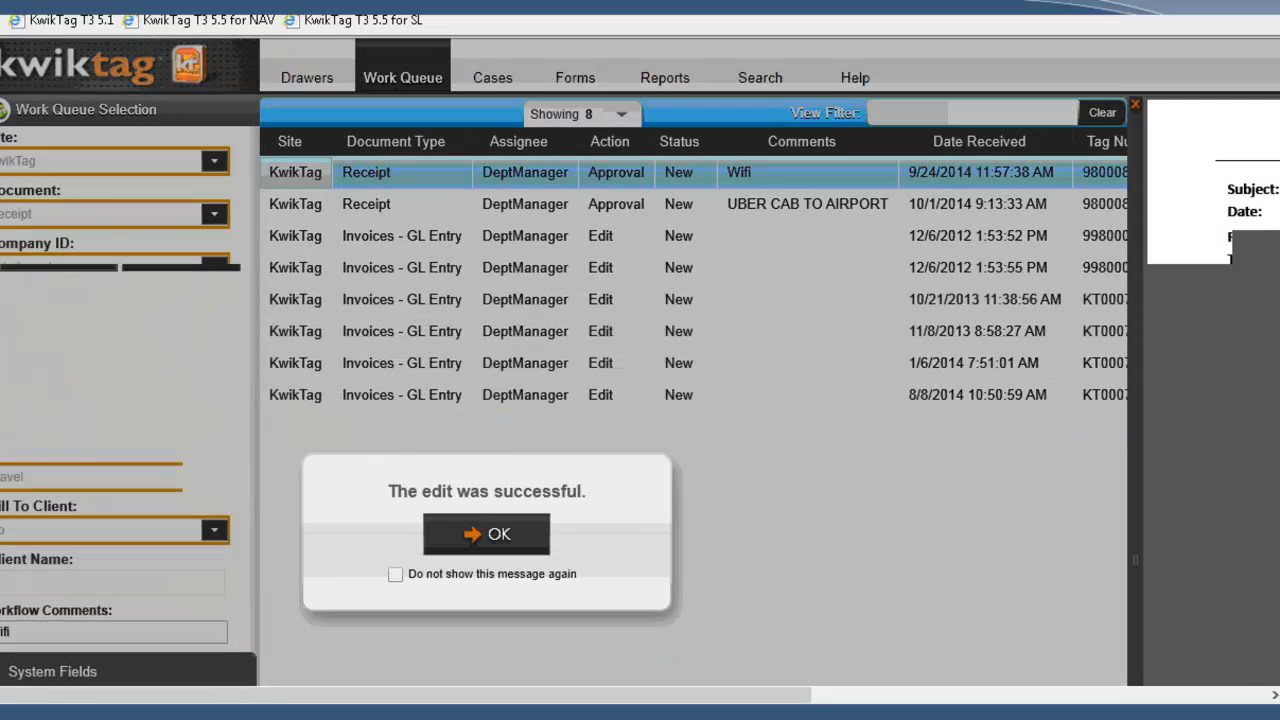
Step: Switch to Outlook and review the New Invoice for GL Coding e-mail for Bloomington County, including its invoice details and PDF attachment
key(alt+Tab)
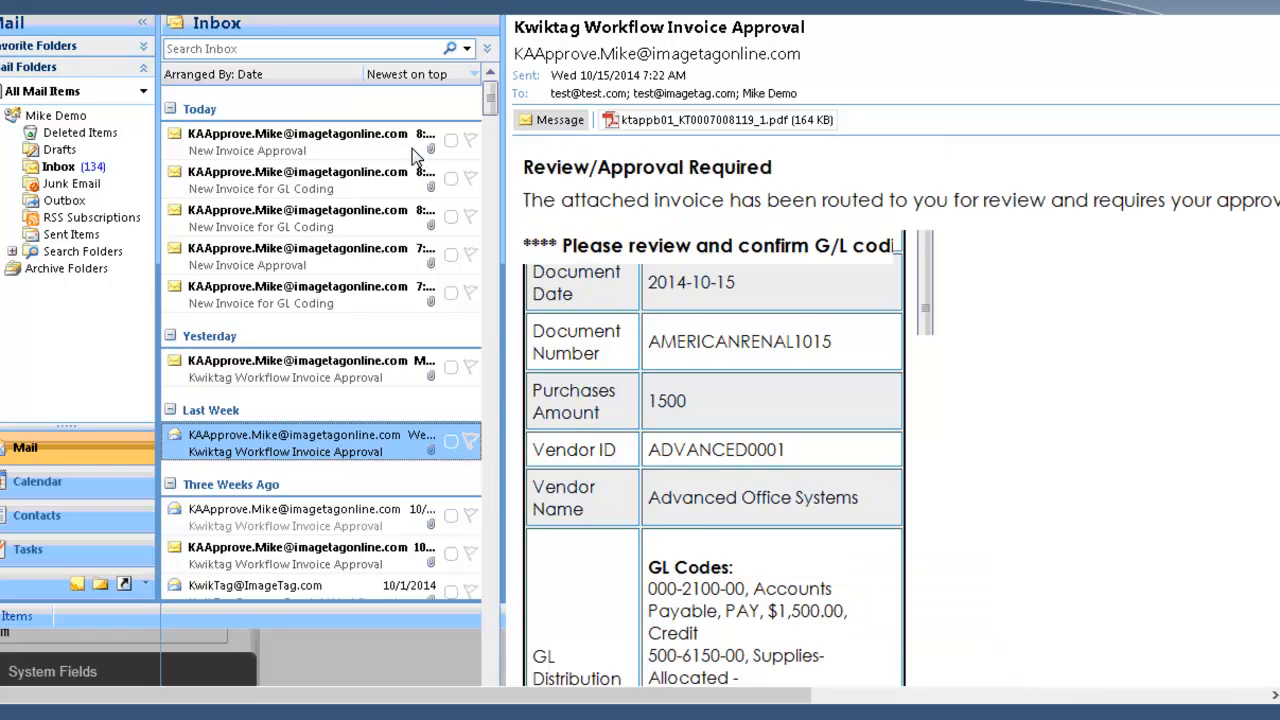
click(265, 180)
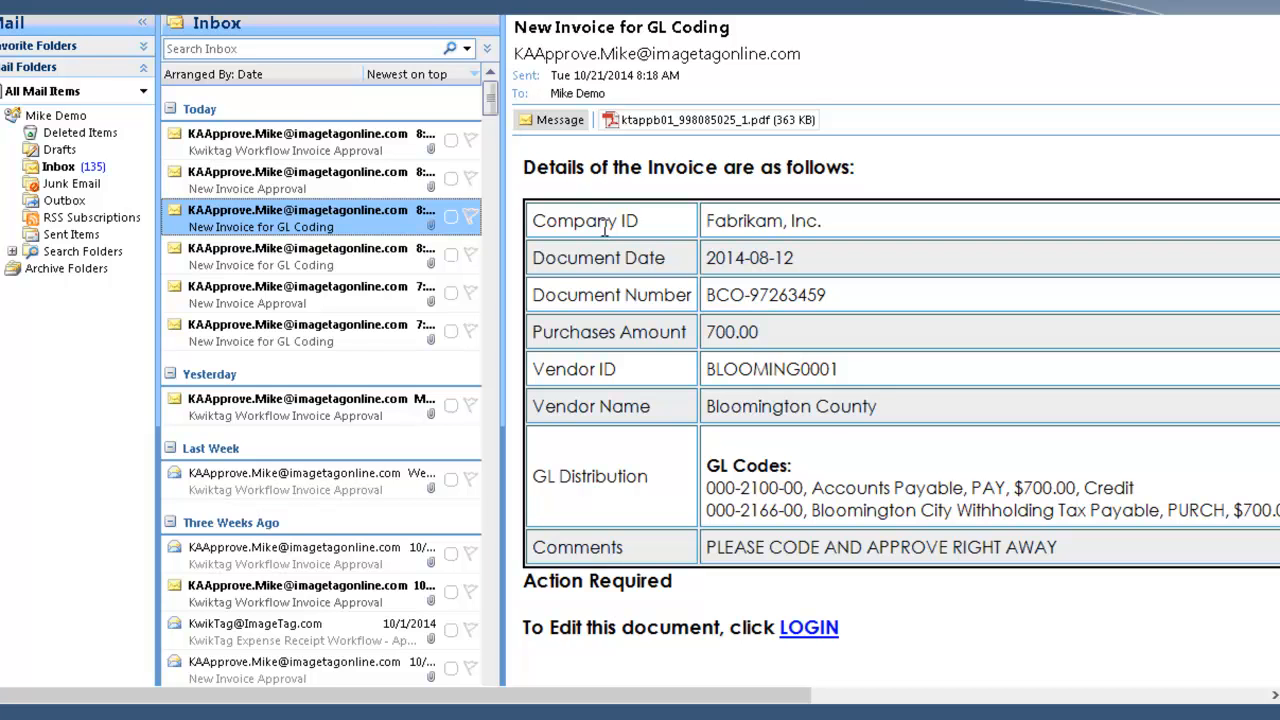
drag(560, 228, 600, 258)
drag(718, 322, 1080, 540)
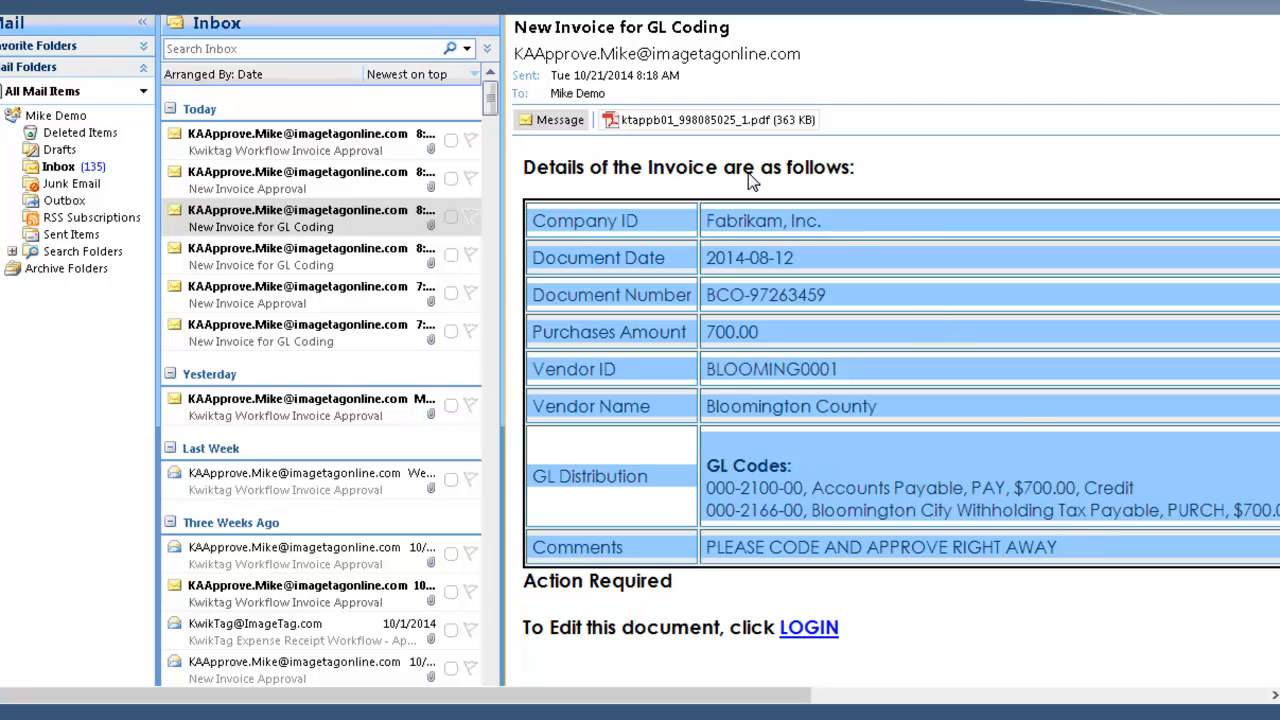
double_click(663, 119)
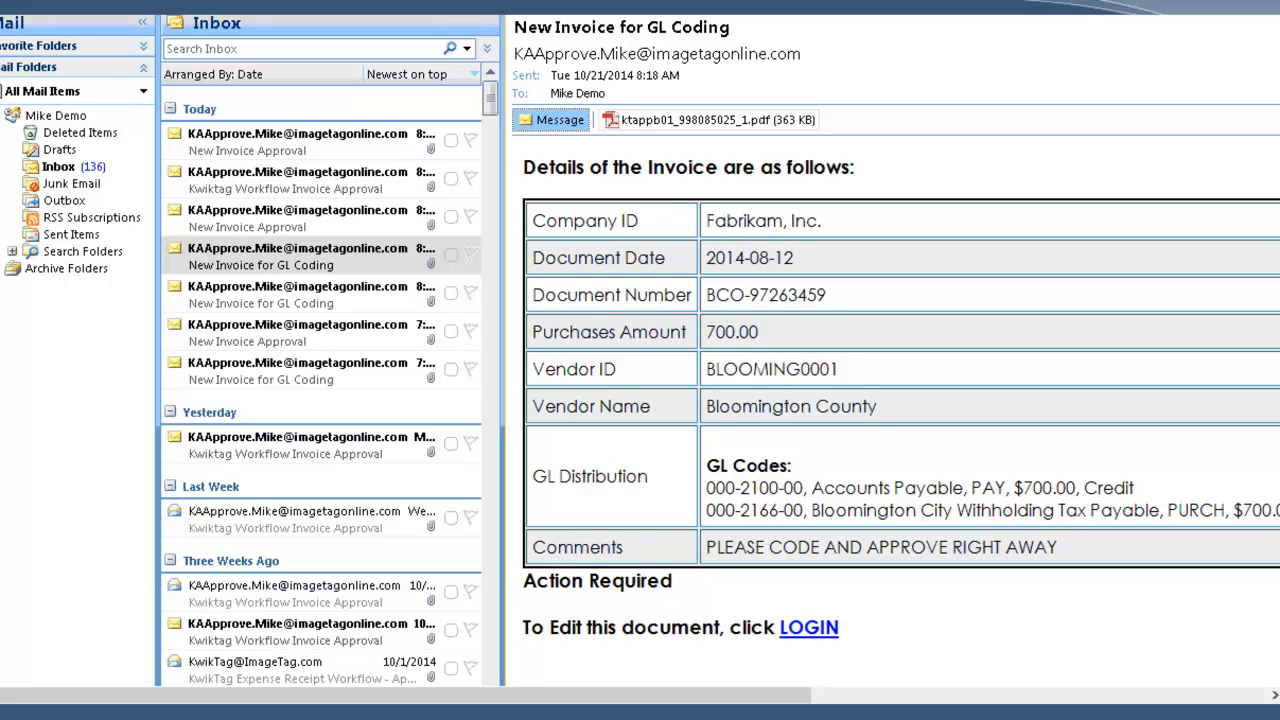
Step: Draft a reply to the New Invoice for GL Coding e-mail reading "REJECT", followed by the comment "Coding improperly."
click(198, 2)
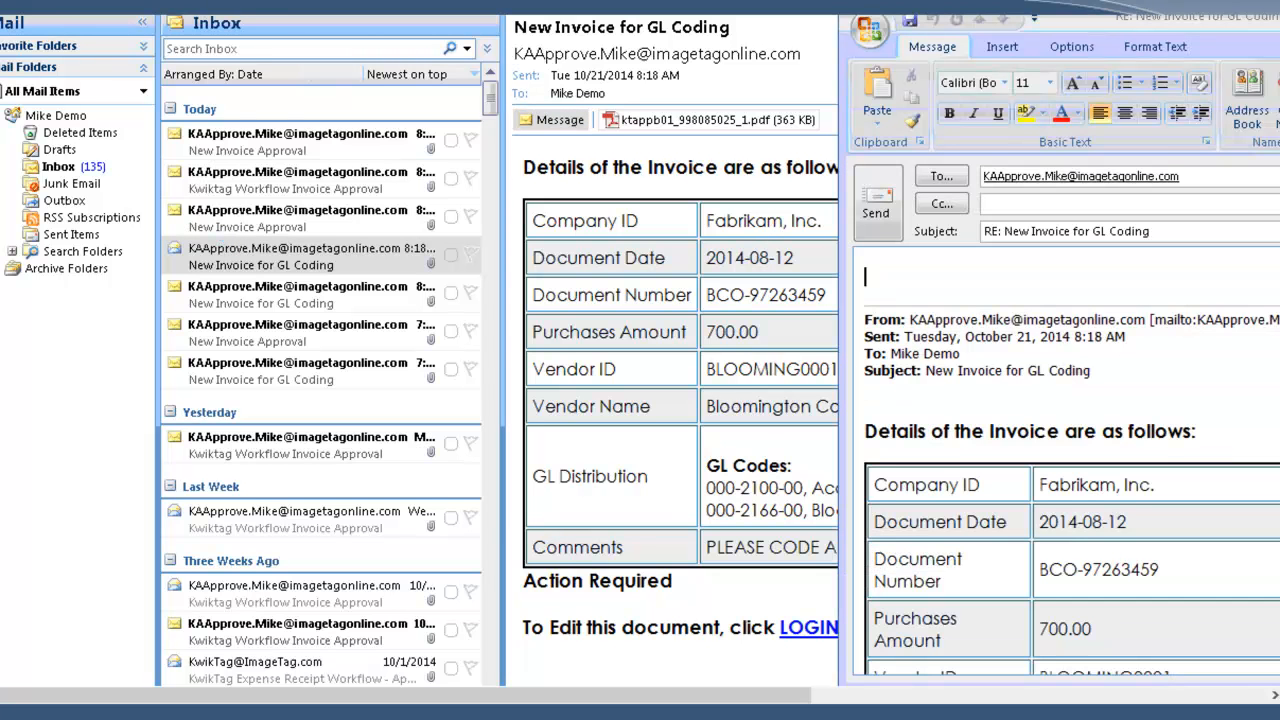
text(APPROVE)
key(BackSpace)
key(BackSpace)
key(BackSpace)
key(BackSpace)
key(BackSpace)
key(BackSpace)
key(BackSpace)
text(REJECT)
key(Return)
key(Return)
text(Coding)
text(improperly.)
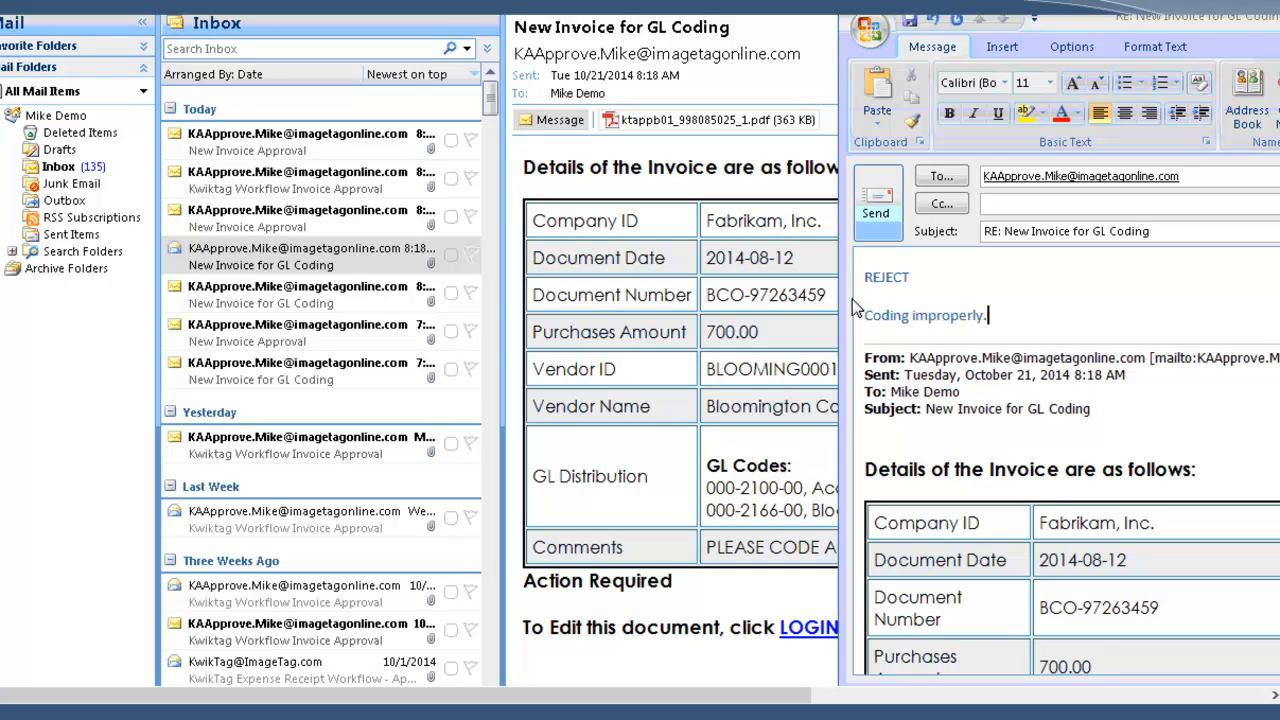
Step: Remove the "Coding improperly." comment from the reply and discard the draft without saving
triple_click(886, 315)
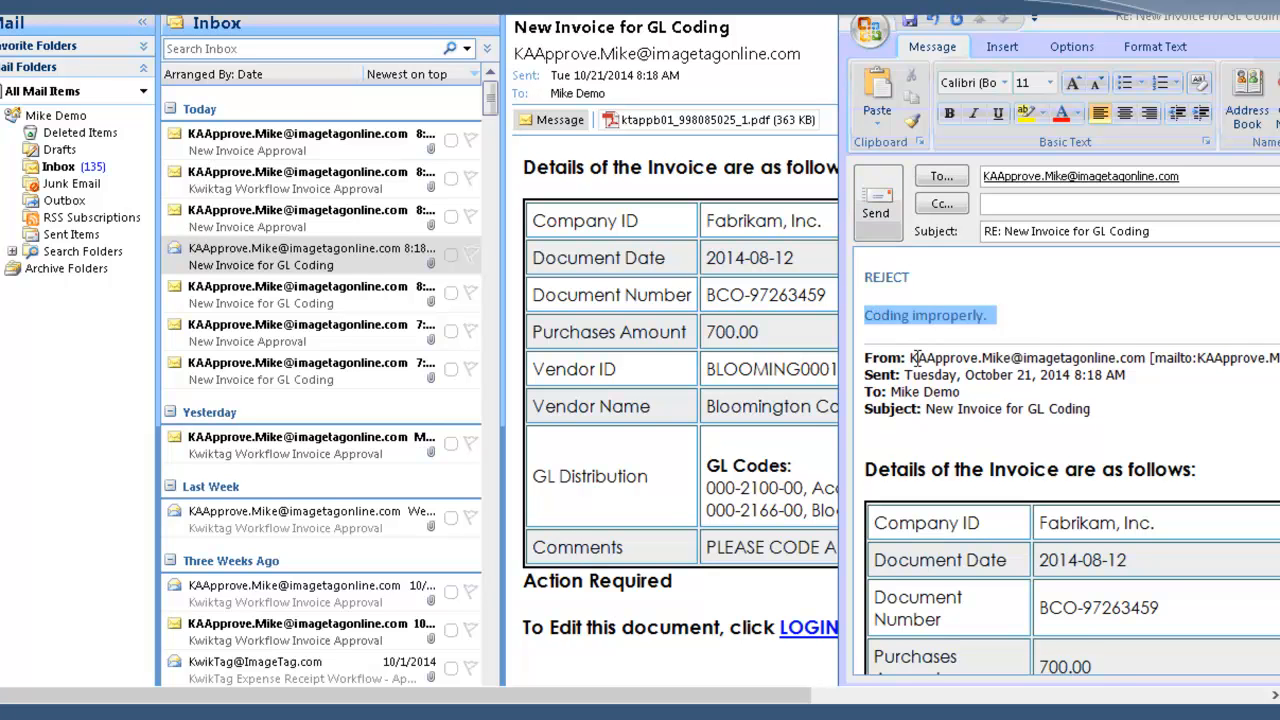
key(Delete)
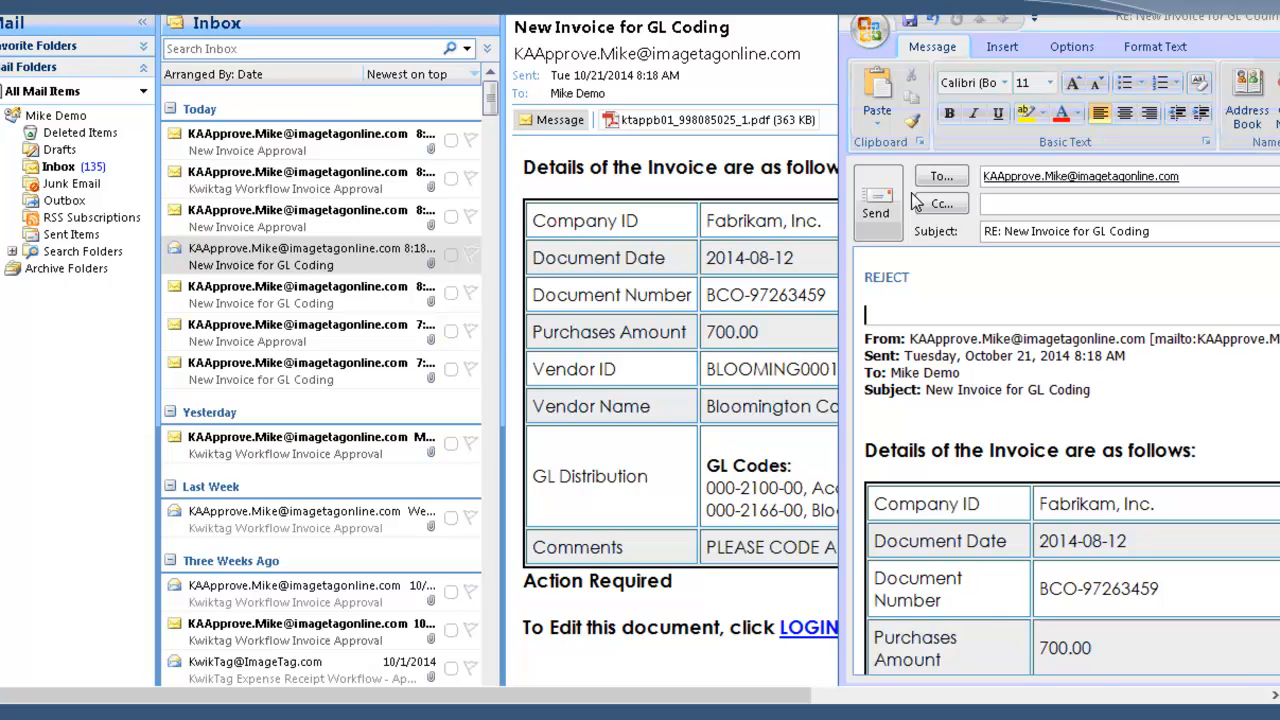
key(Escape)
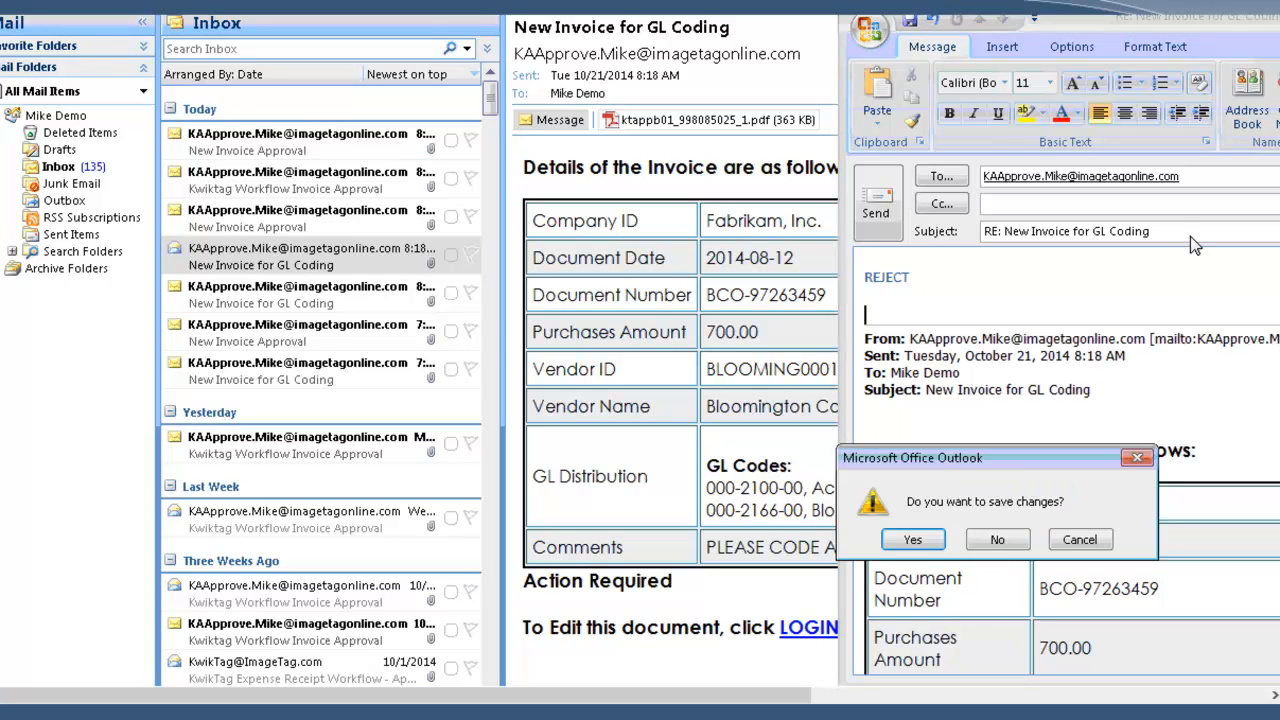
click(1003, 545)
Step: Switch to the CFO's KwikTag work queue, refresh the Invoices - GL Entry list and open the Beaumont invoice awaiting approval
click(530, 167)
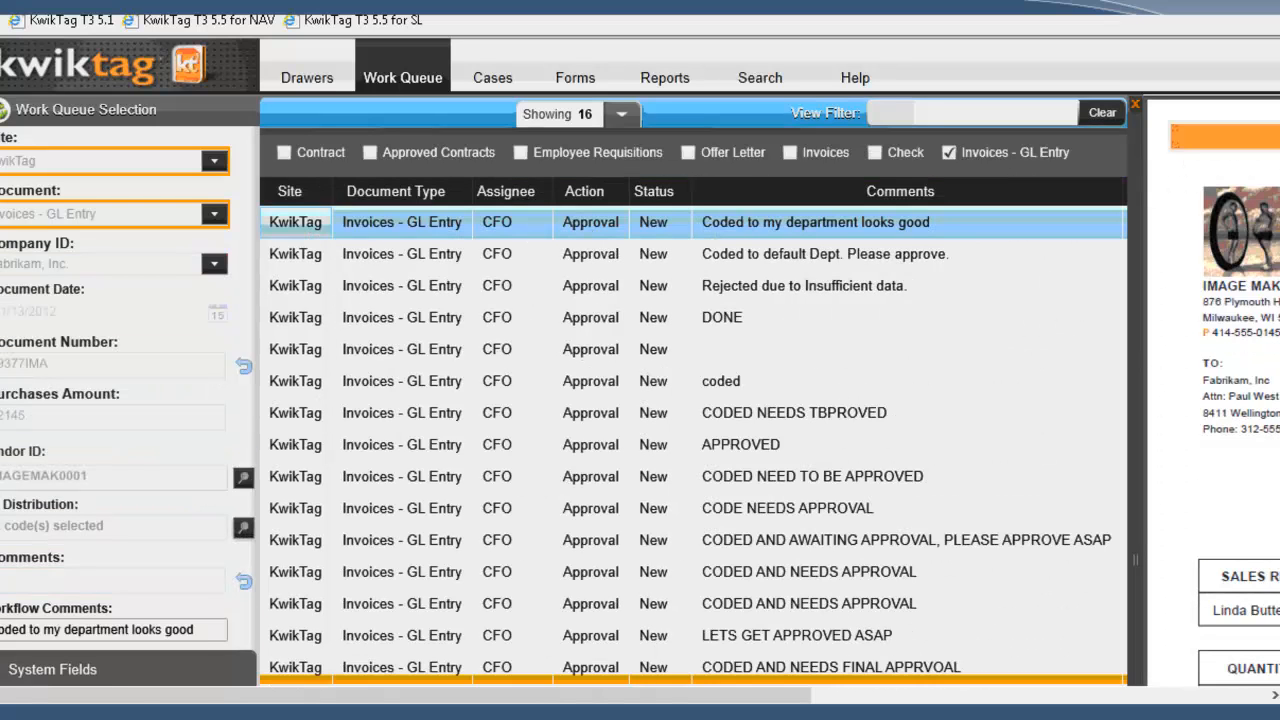
right_click(555, 680)
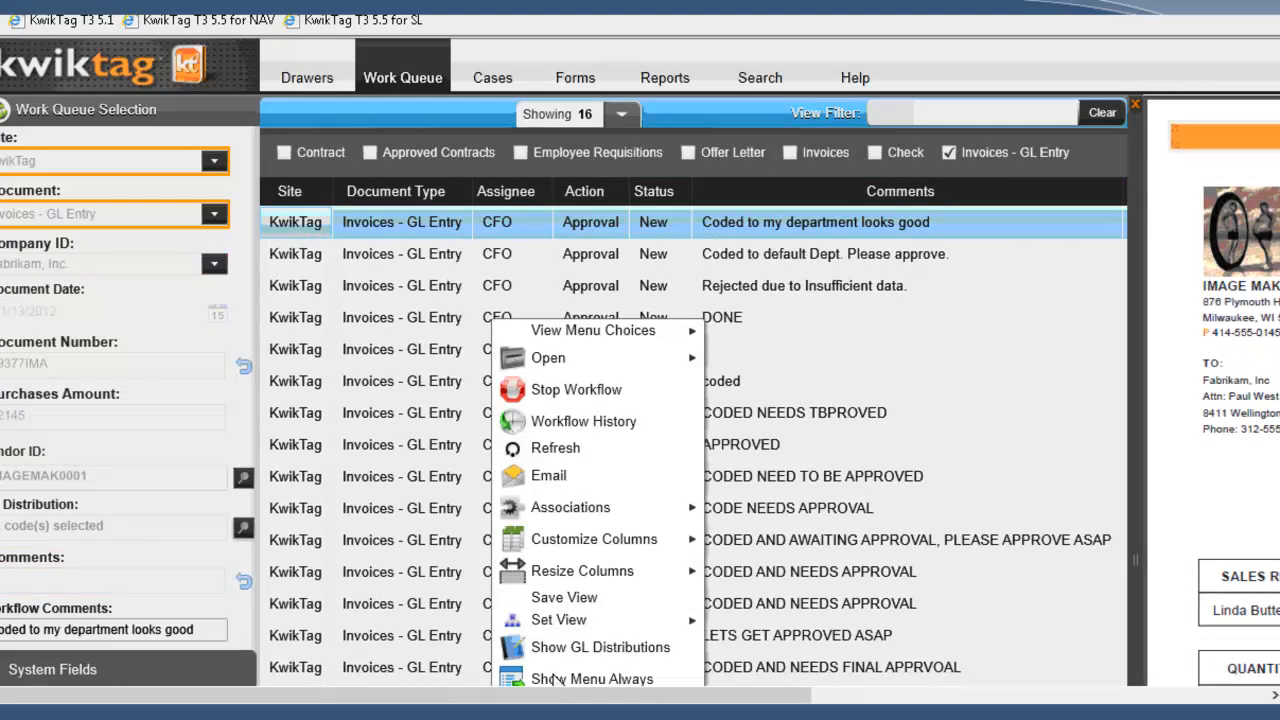
click(550, 449)
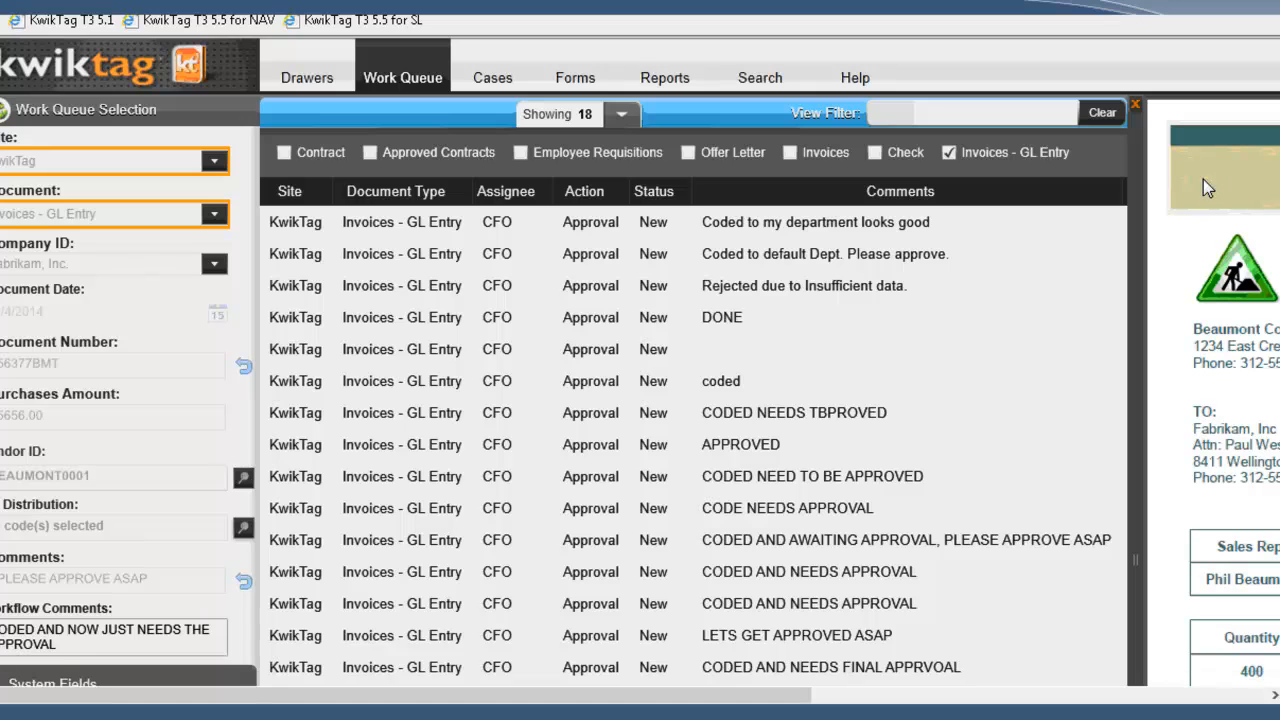
click(75, 645)
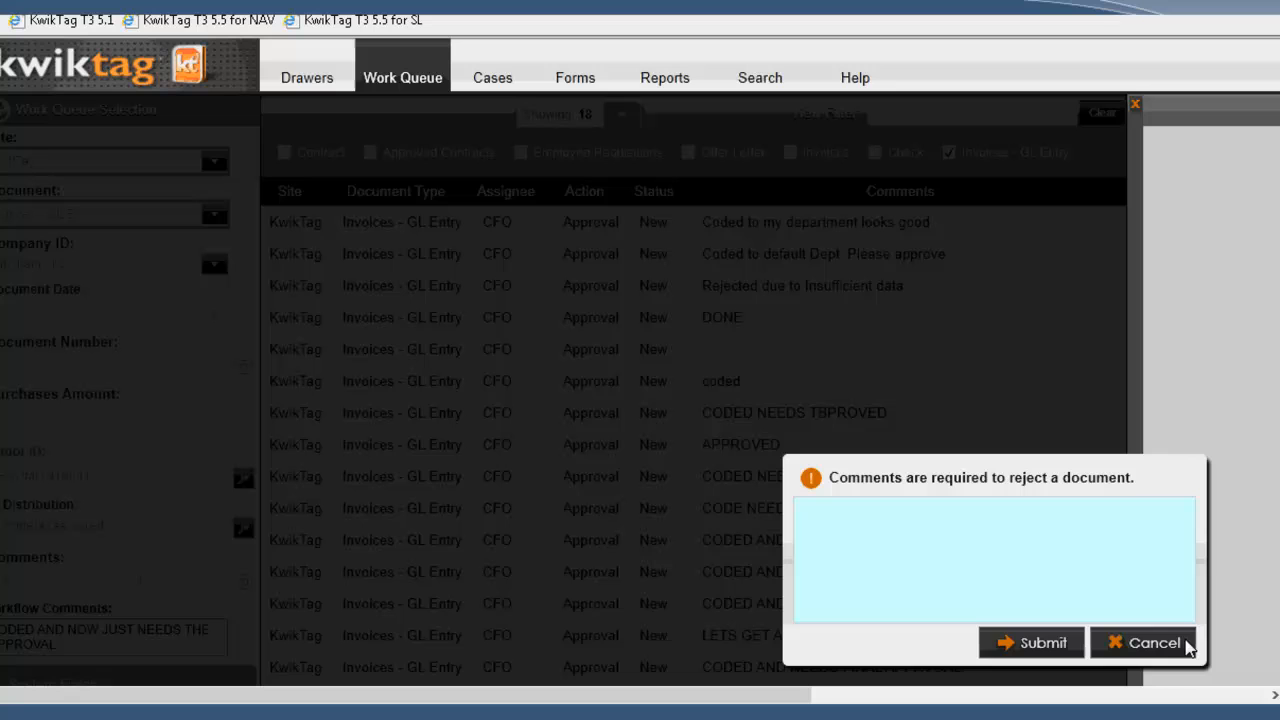
Step: Switch to Dynamics GP and open the KwikTag work queue from the Payables Transaction Entry window
click(1188, 646)
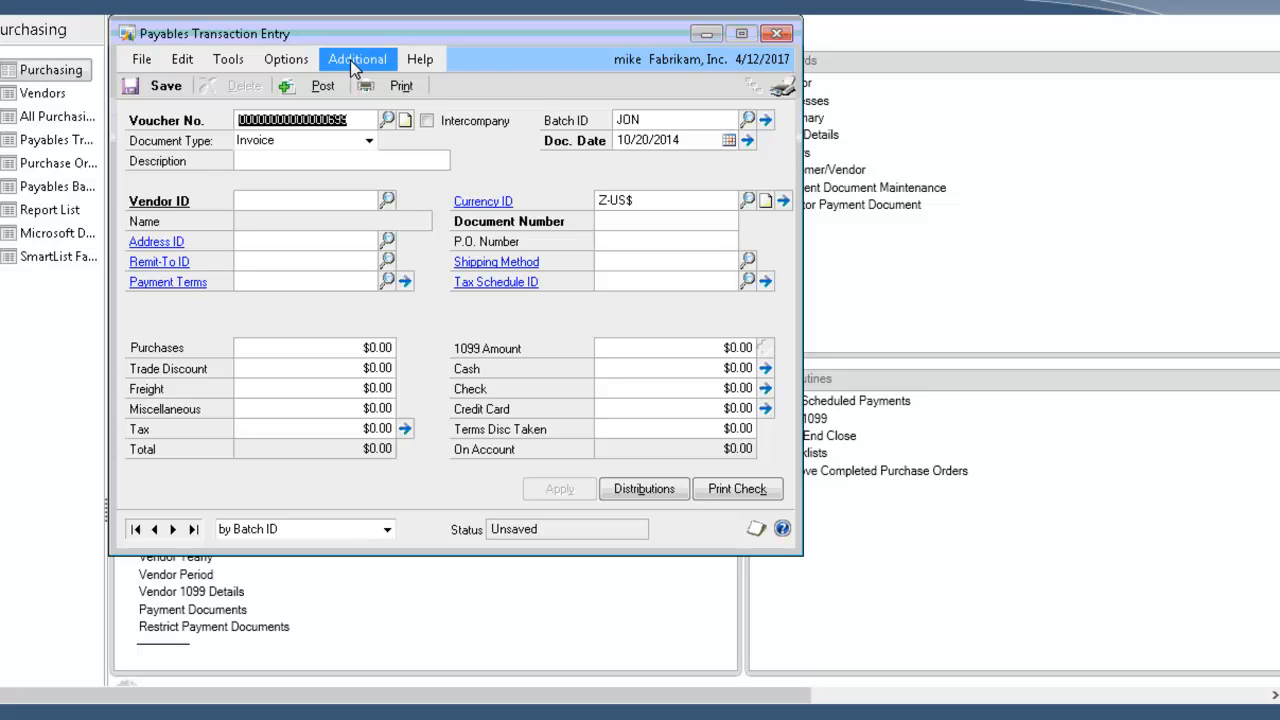
click(350, 60)
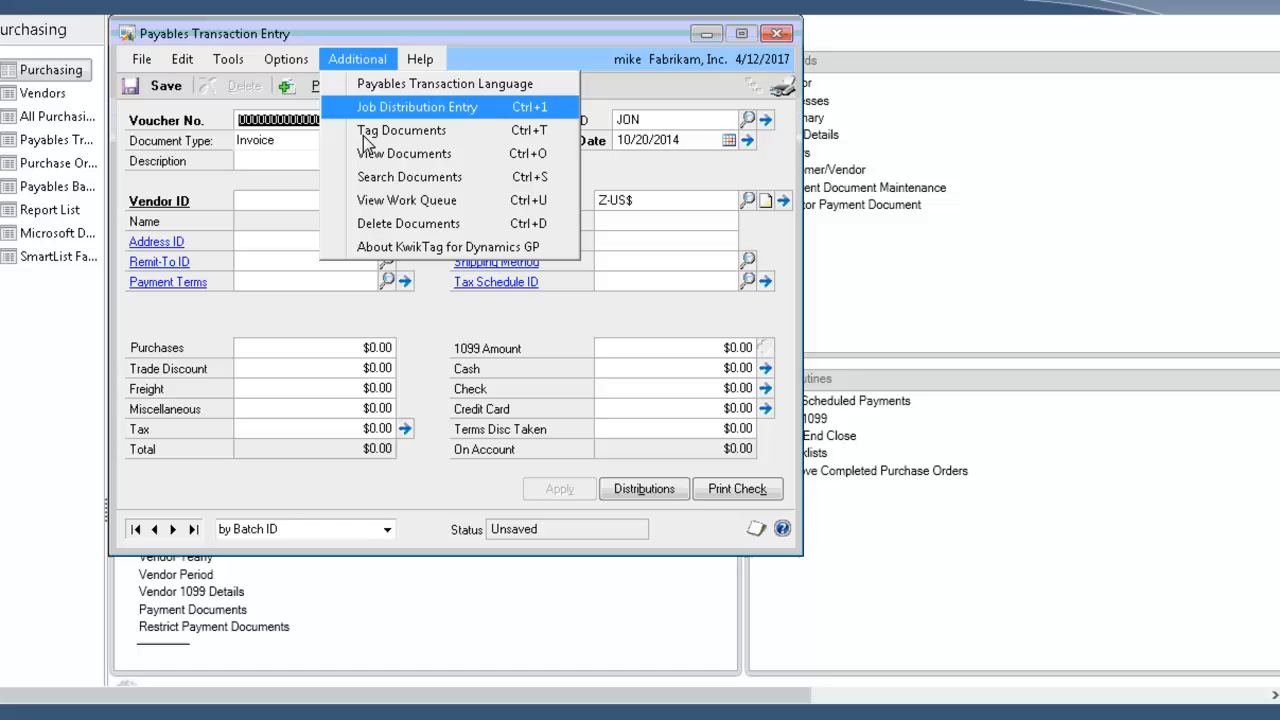
click(375, 201)
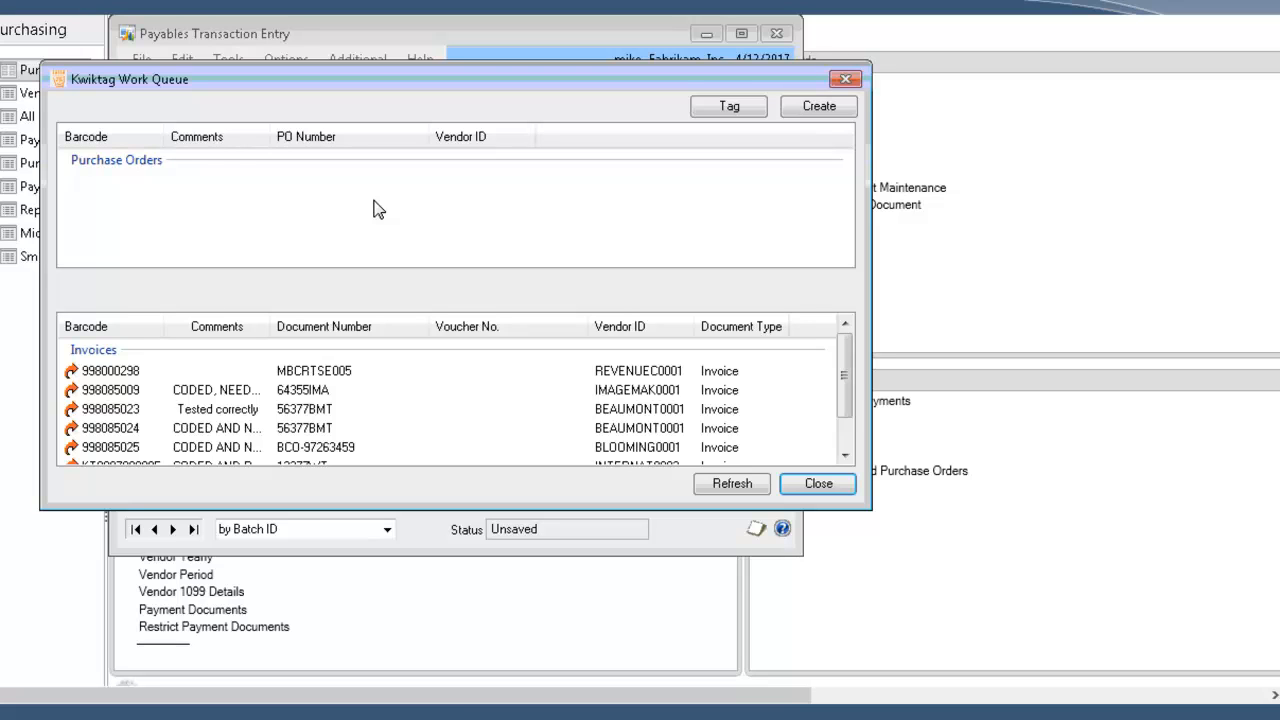
Step: View the scanned image of the Bloomington County invoice from the KwikTag work queue, then close it
drag(846, 400, 845, 432)
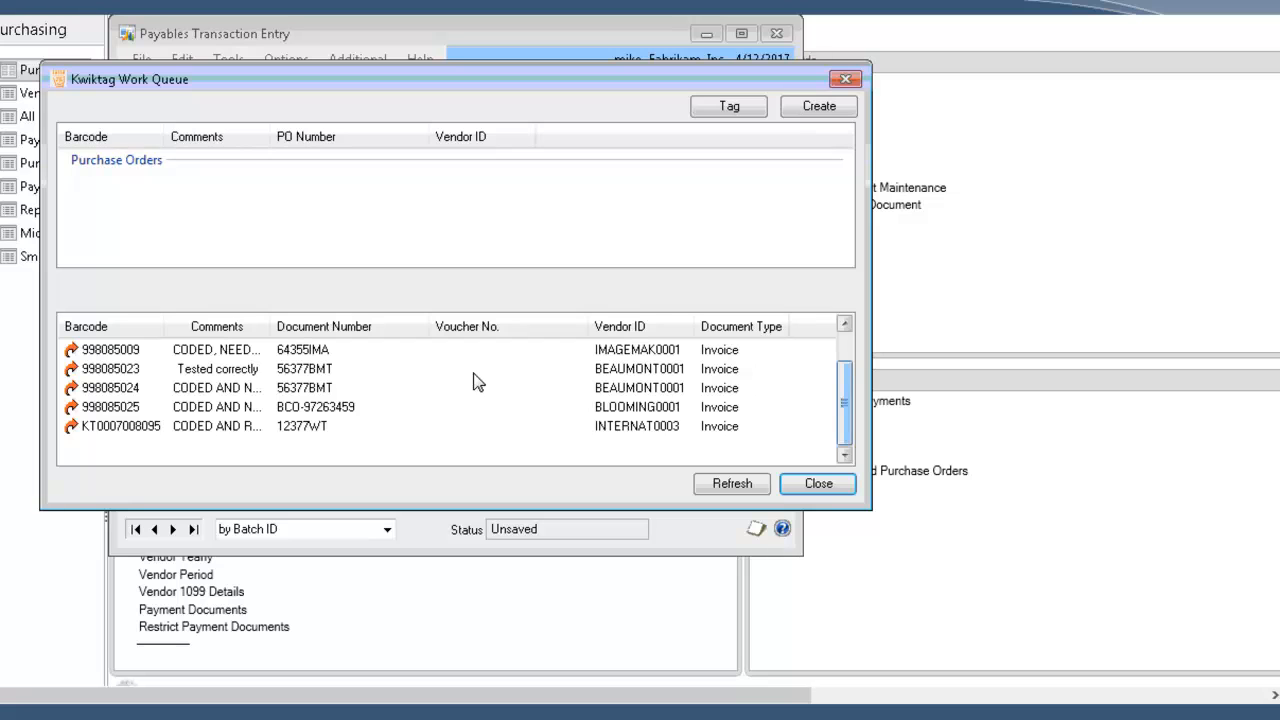
click(206, 426)
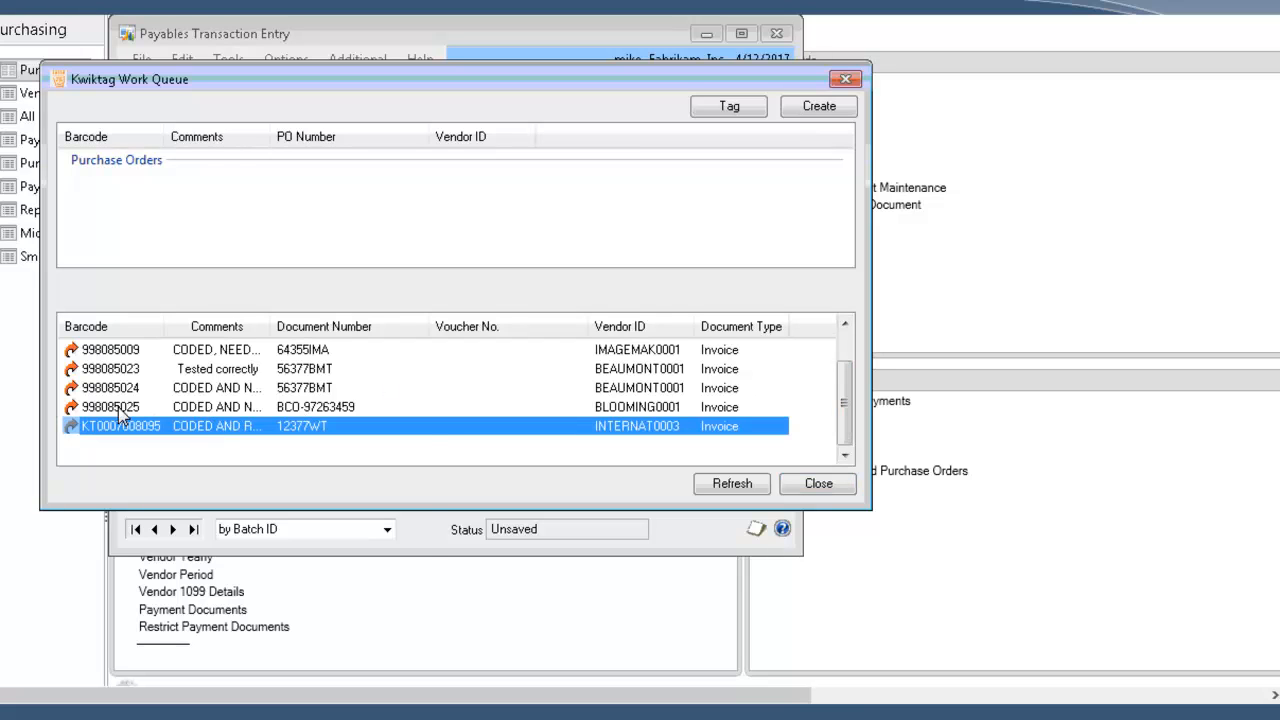
mouse_move(118, 407)
click(104, 409)
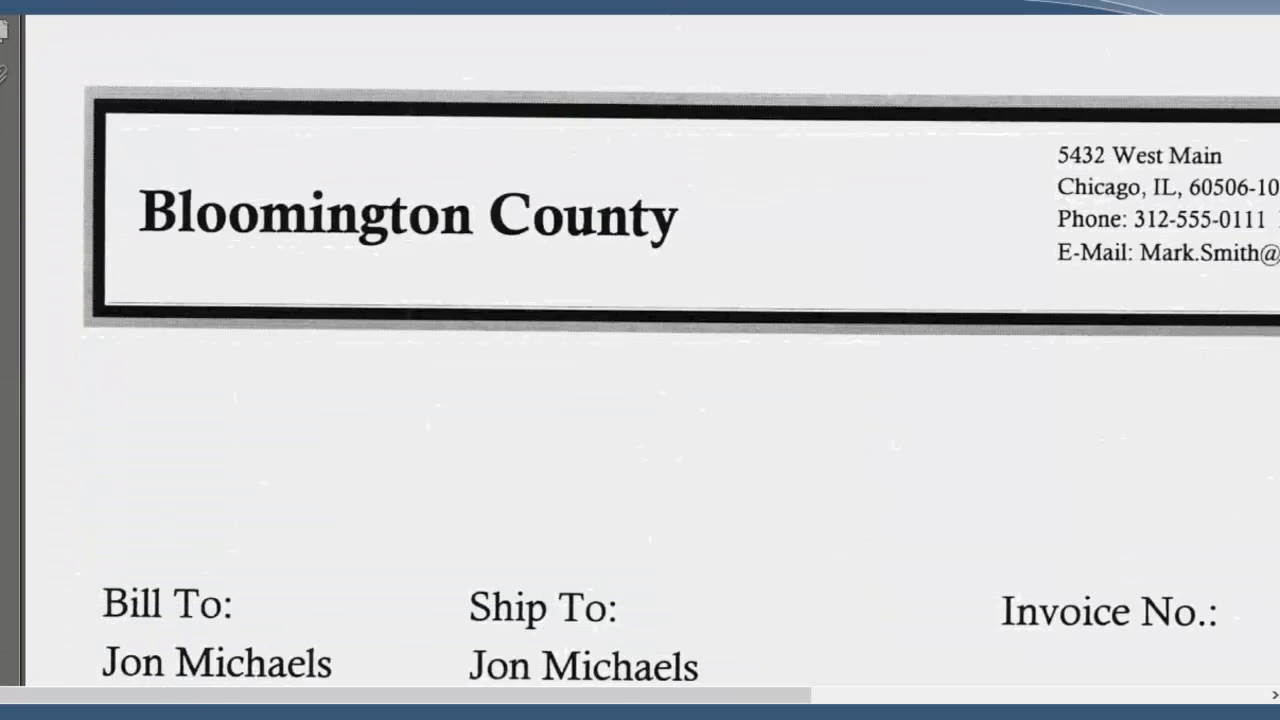
key(alt+F4)
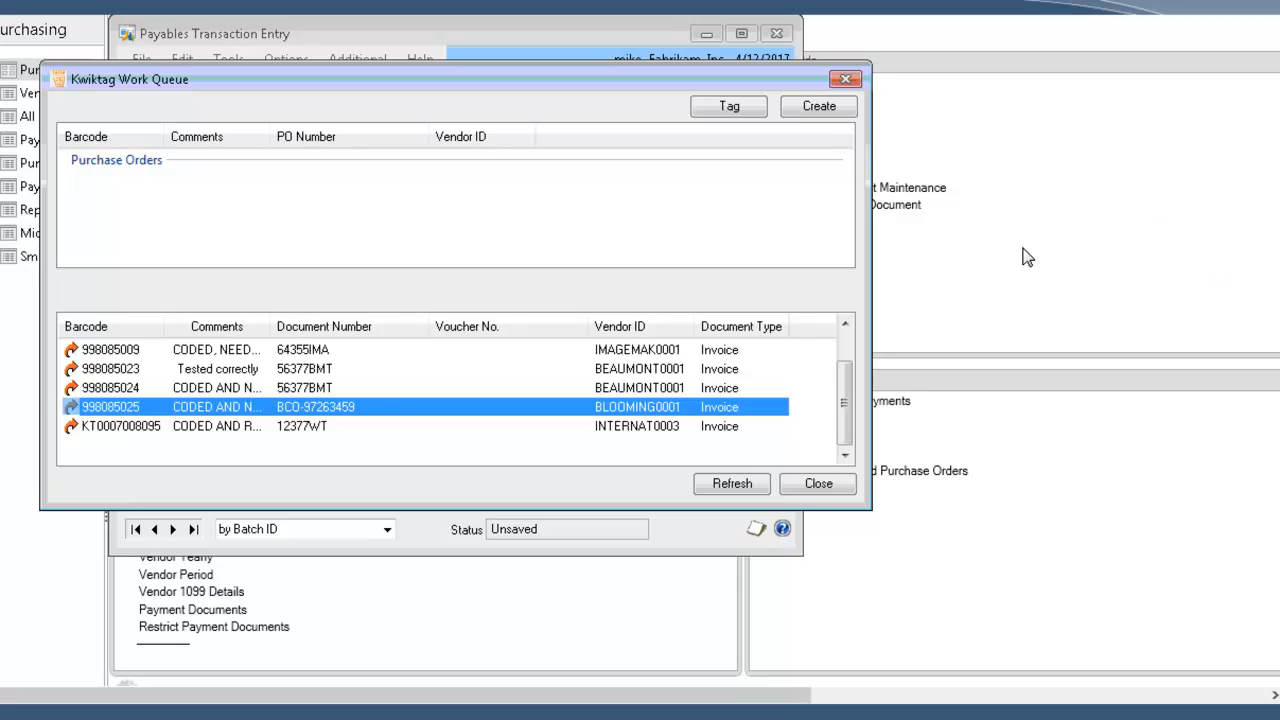
Step: Select the BLOOMING0001 and INTERNAT0003 invoices together in the work queue's invoice list
click(268, 357)
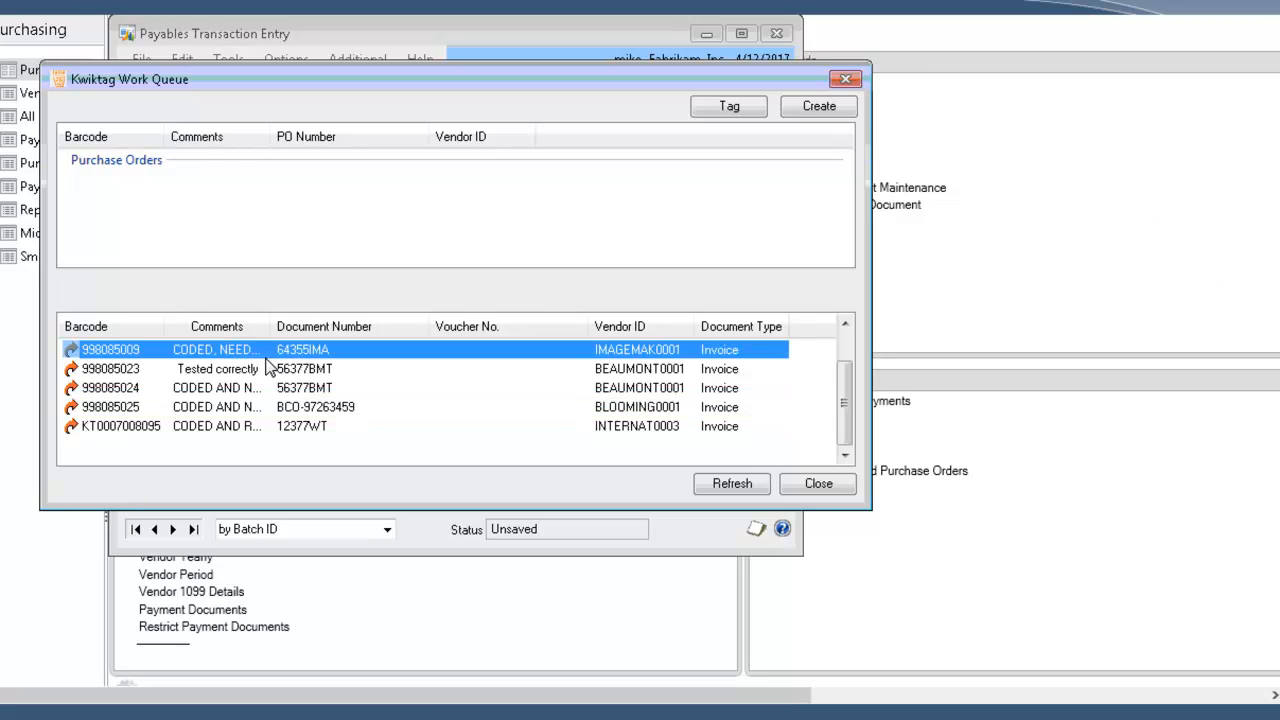
shift+click(250, 430)
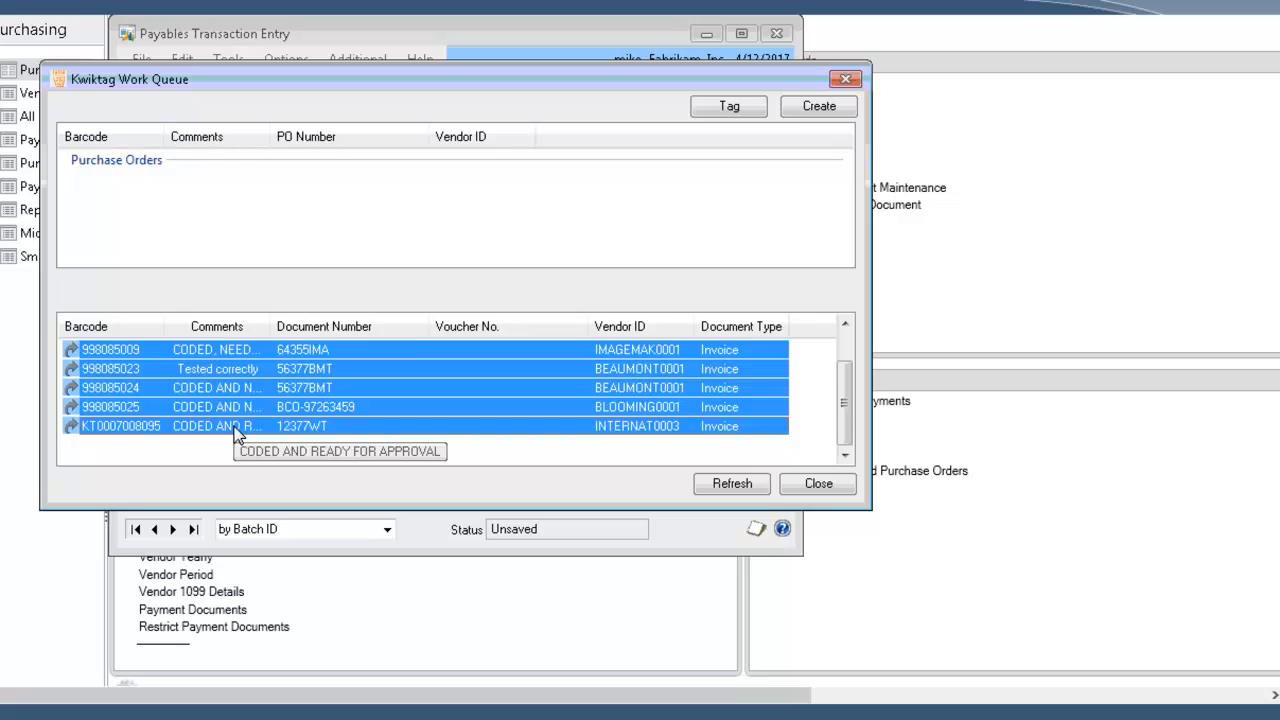
click(235, 430)
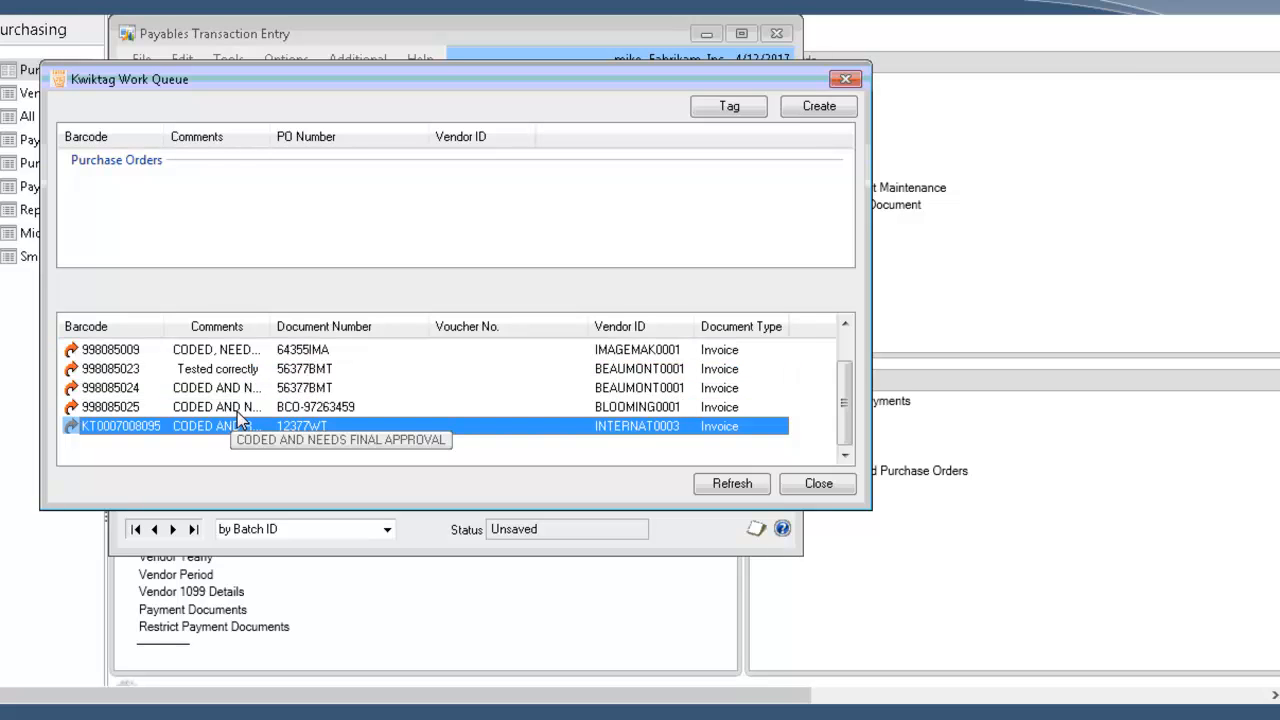
ctrl+click(237, 408)
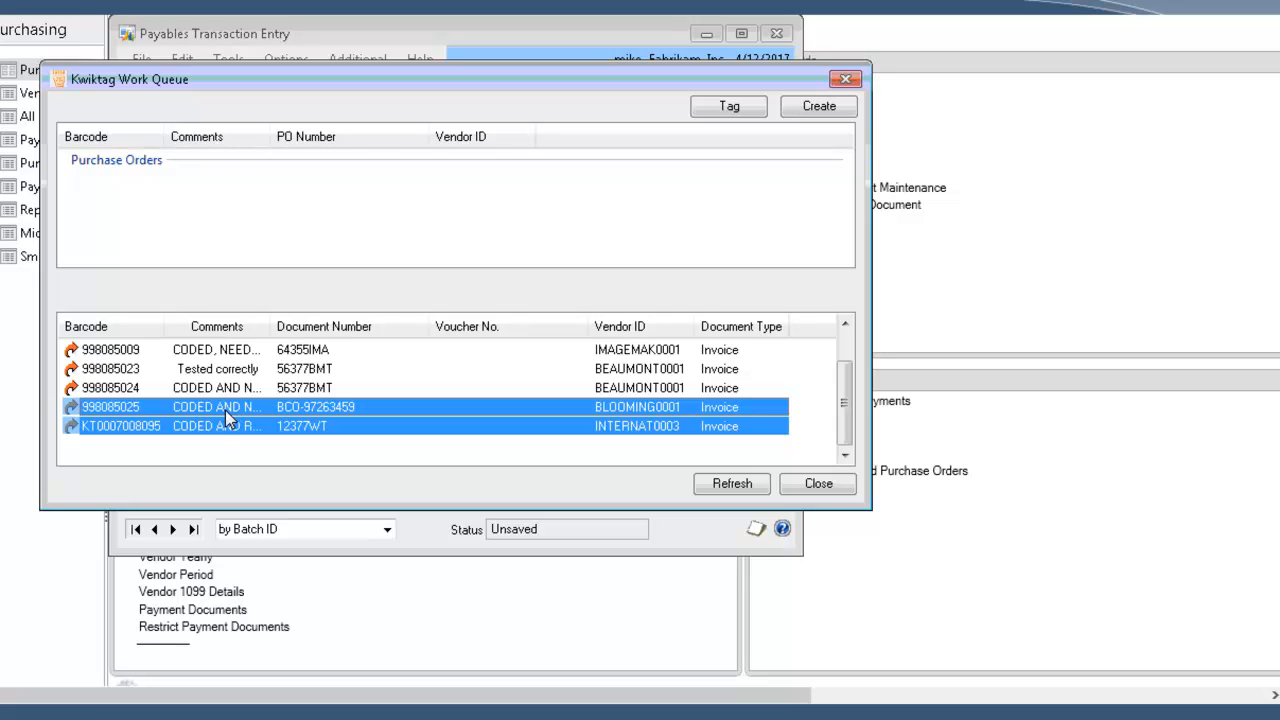
Step: Try to create payables transactions from the two selected invoices in a new batch named MIKE
click(815, 108)
click(549, 291)
text(MIKE)
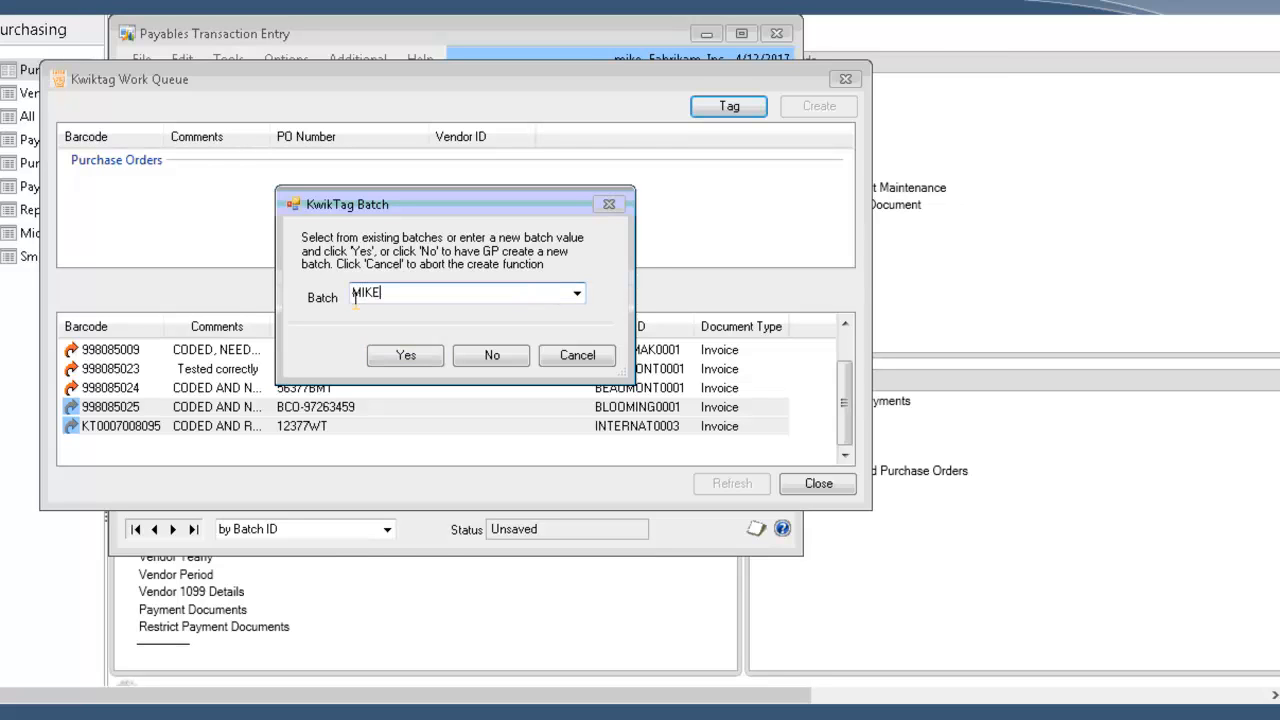
click(577, 294)
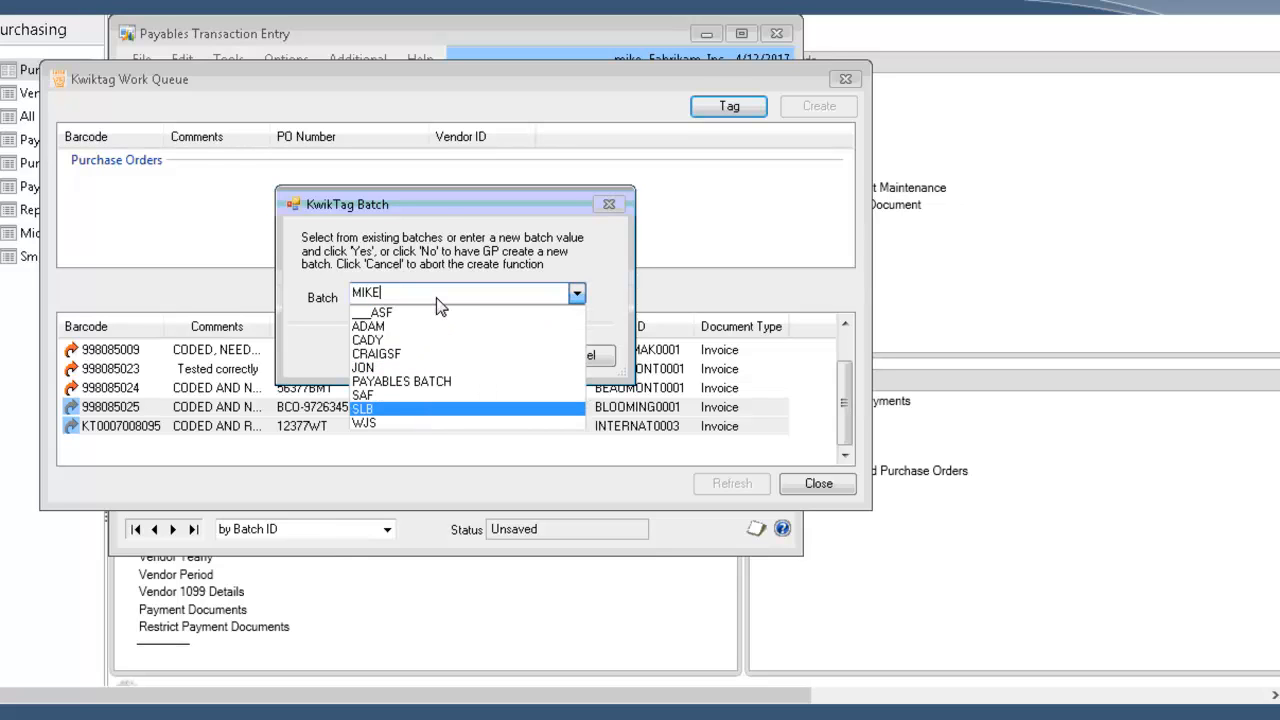
click(436, 213)
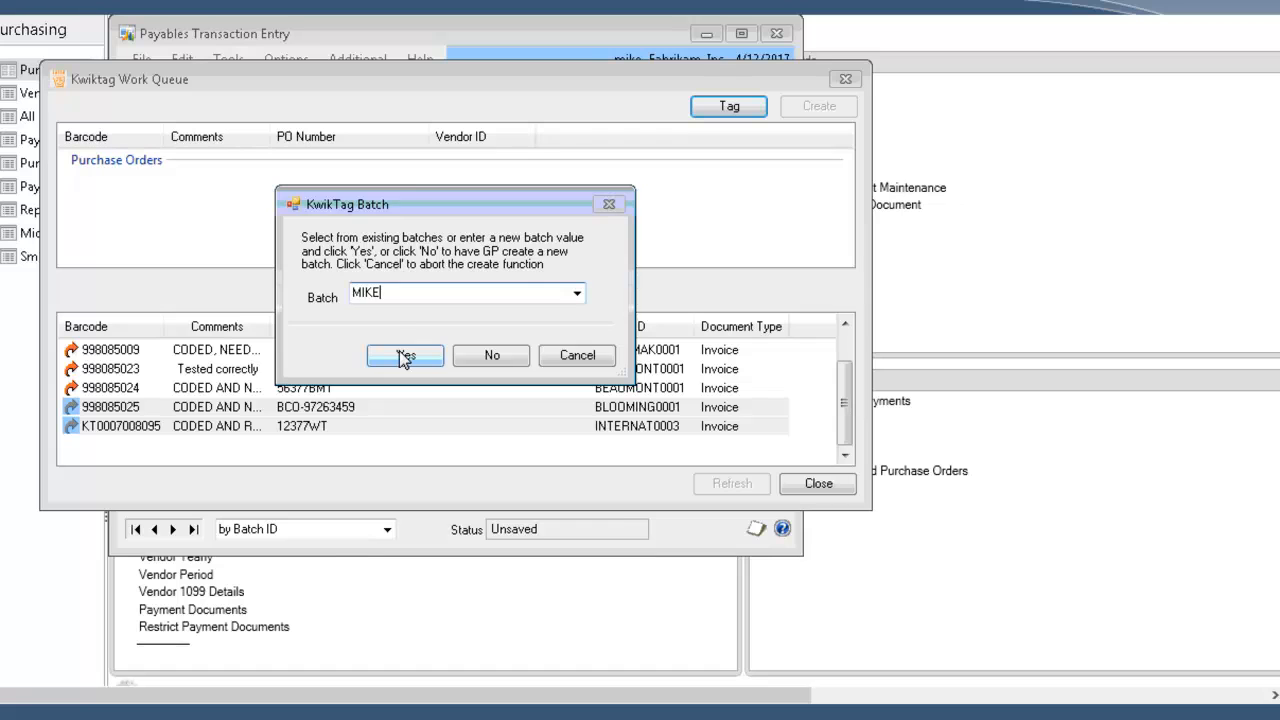
click(404, 356)
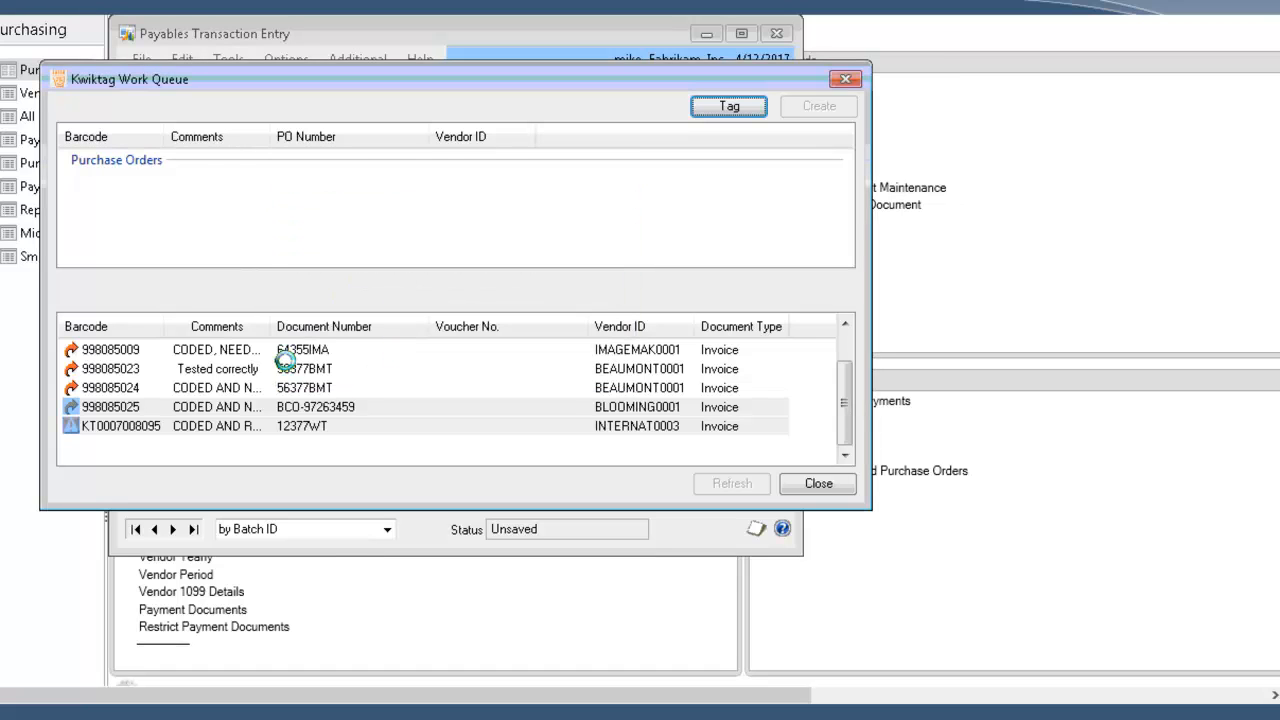
Step: Check the validation errors flagged on the BLOOMING0001 and INTERNAT0003 invoices, then close the KwikTag work queue
click(105, 411)
click(113, 428)
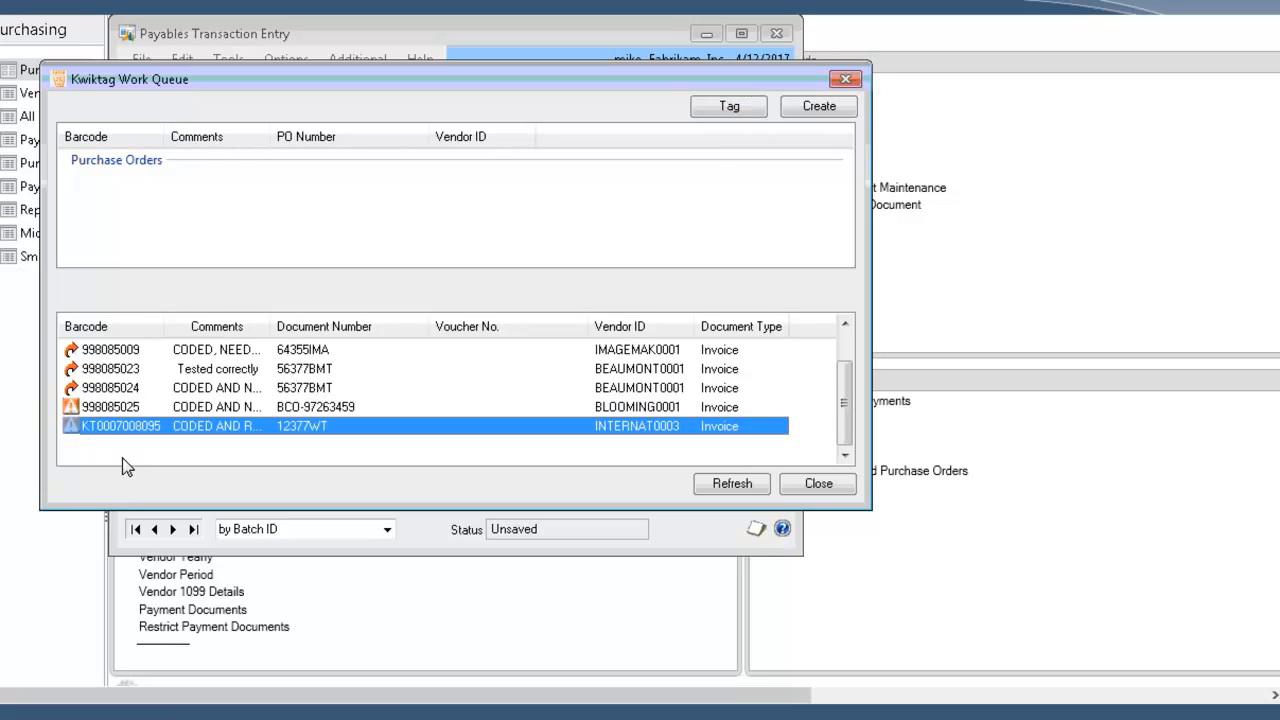
mouse_move(102, 408)
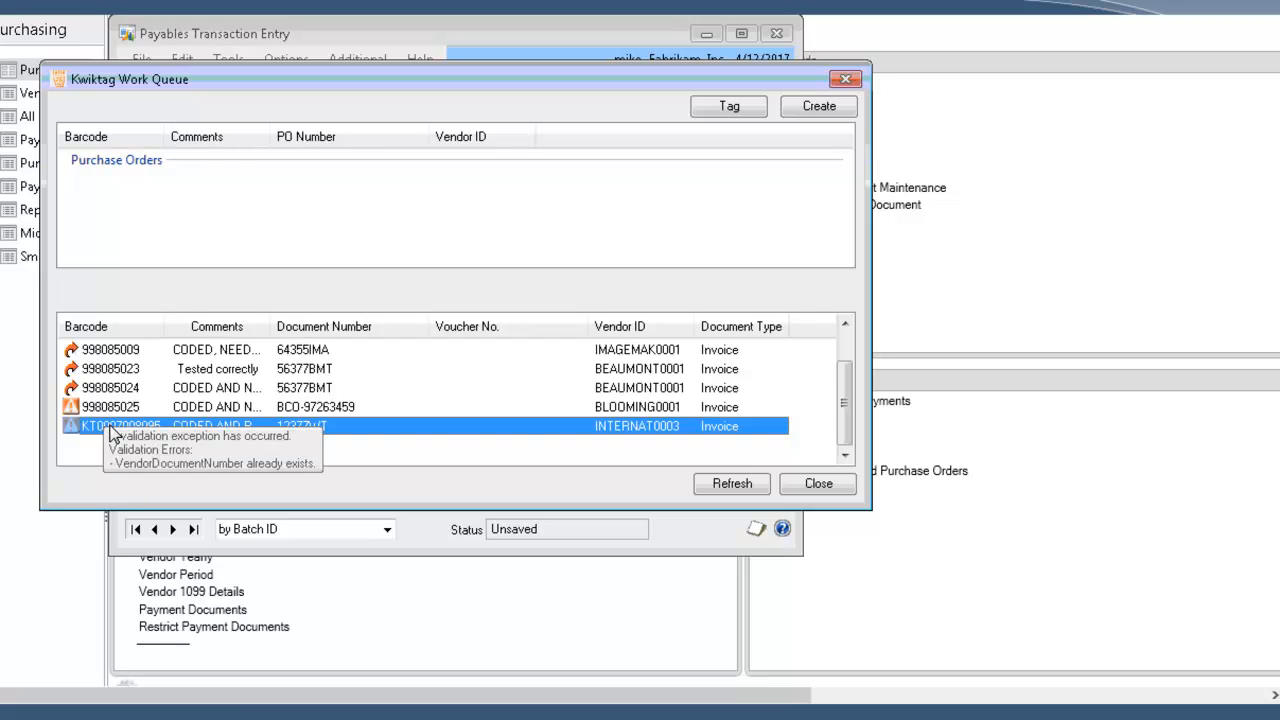
click(99, 407)
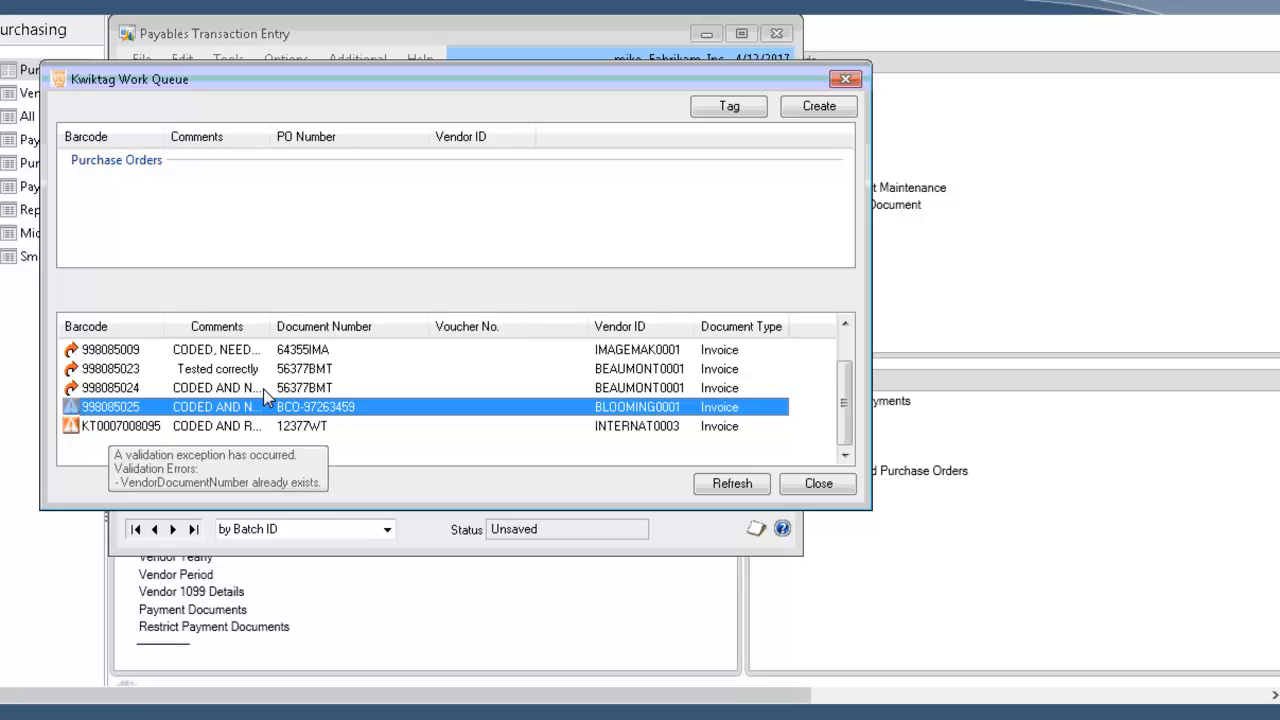
click(815, 488)
Step: Look up existing vouchers by batch and load the ADVANCED0001 voucher from batch JON into Payables Transaction Entry
click(387, 119)
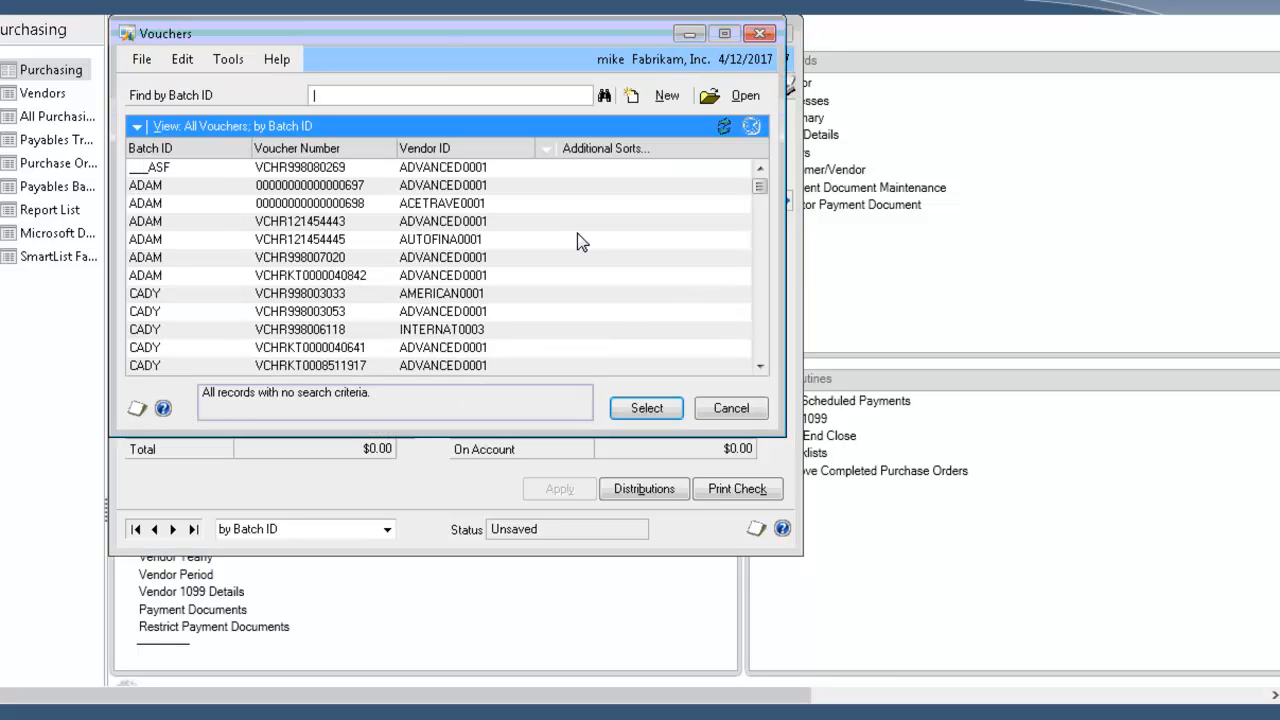
scroll(522, 214, down, 2)
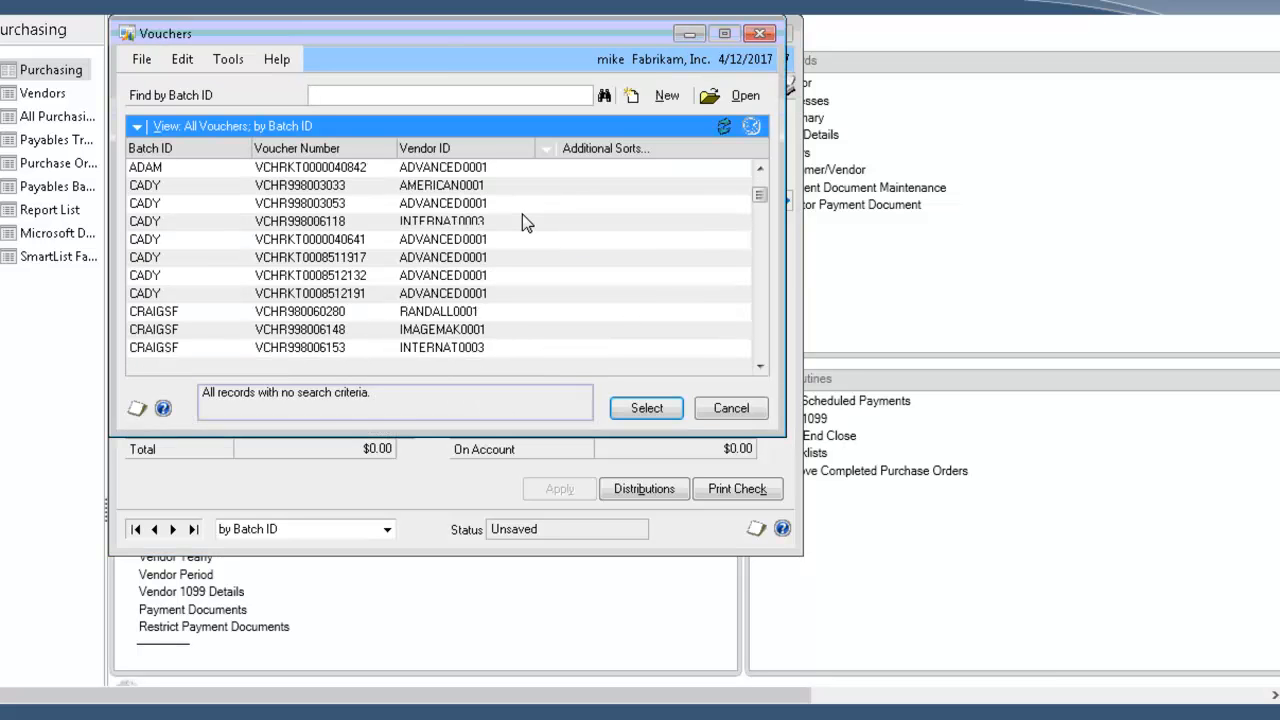
scroll(522, 214, down, 3)
click(300, 275)
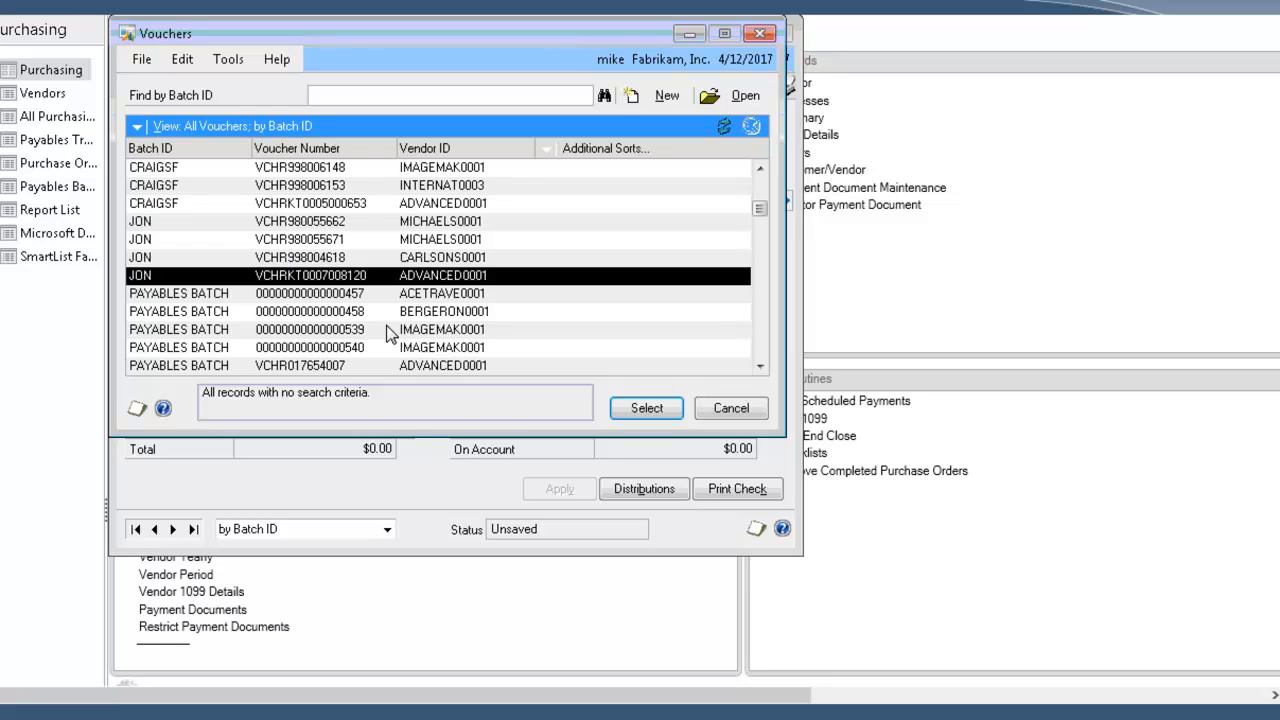
double_click(341, 277)
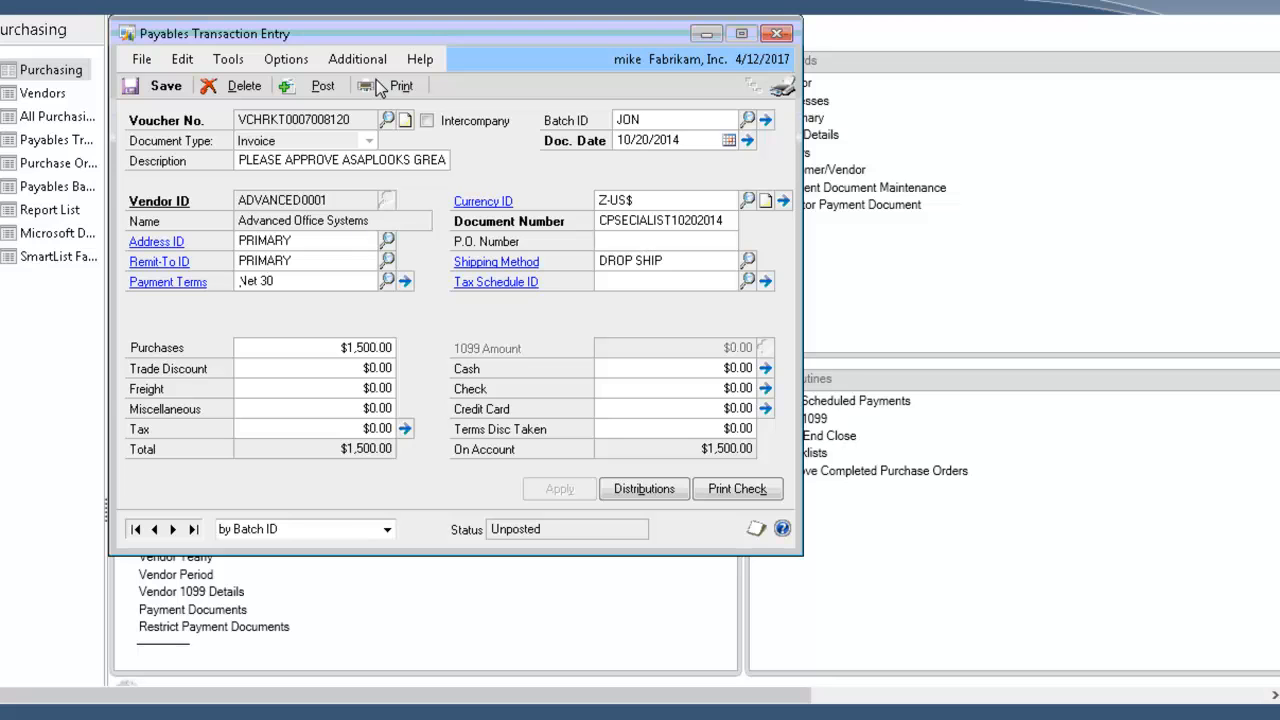
Step: Review the GL account distributions of the Advanced Office Systems voucher, including the 000-1510-00 debit, then close them
click(645, 489)
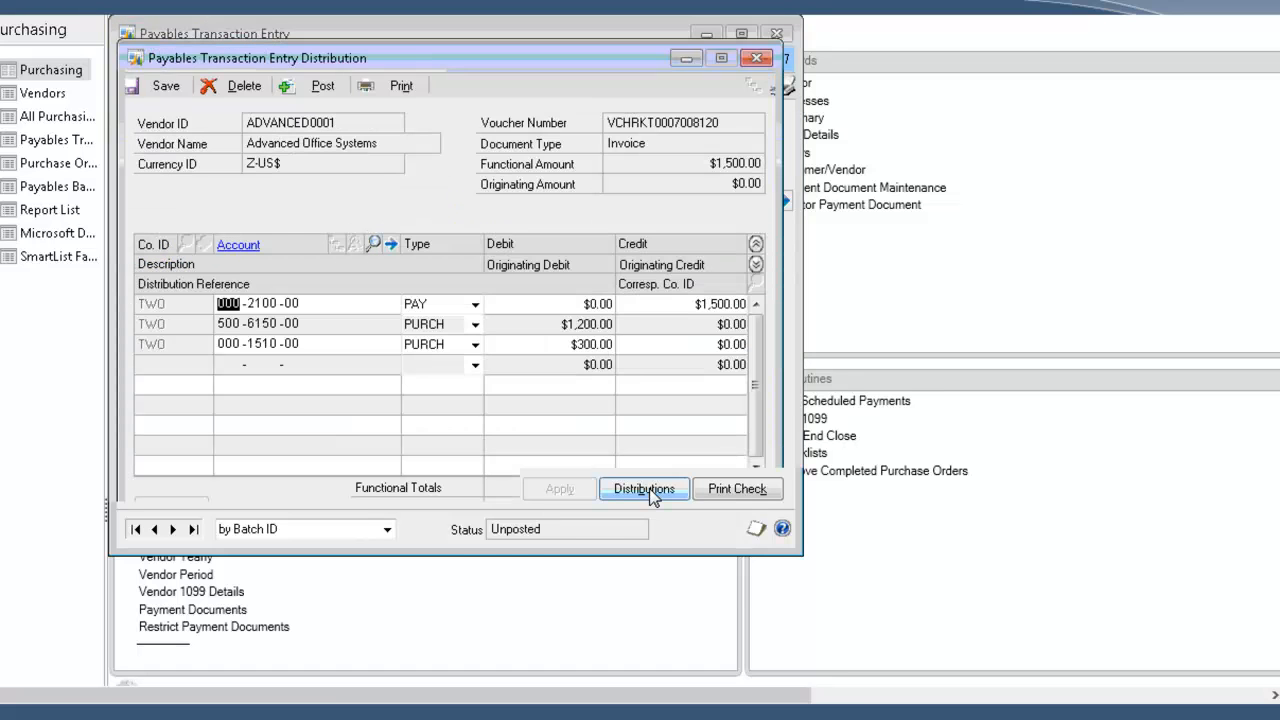
click(555, 343)
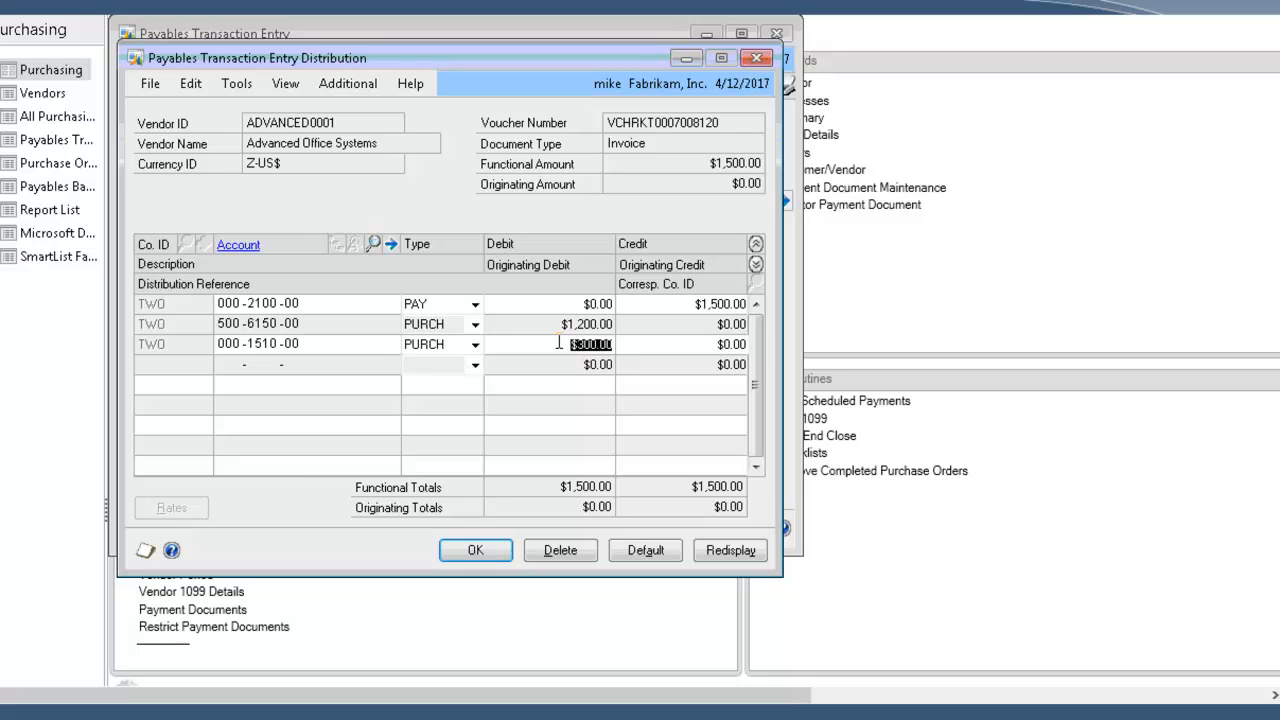
click(478, 552)
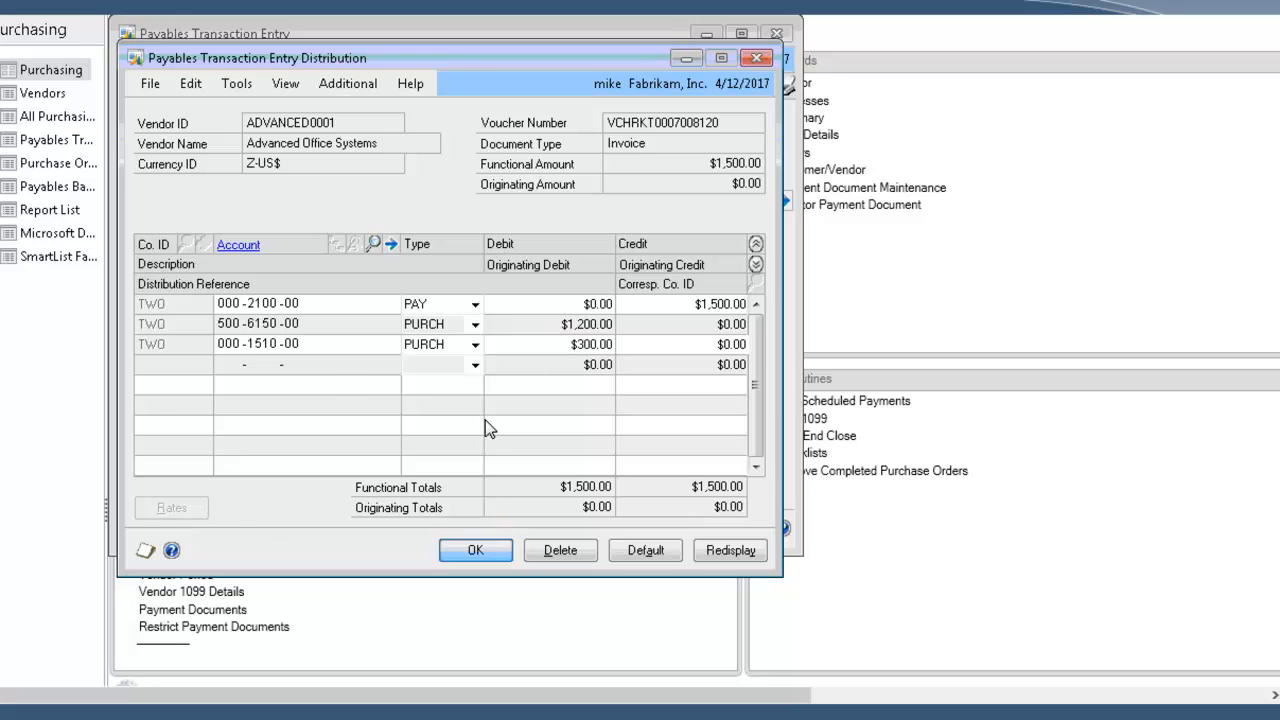
Step: View the invoice document attached to the Advanced Office Systems voucher and look through its contents
click(352, 60)
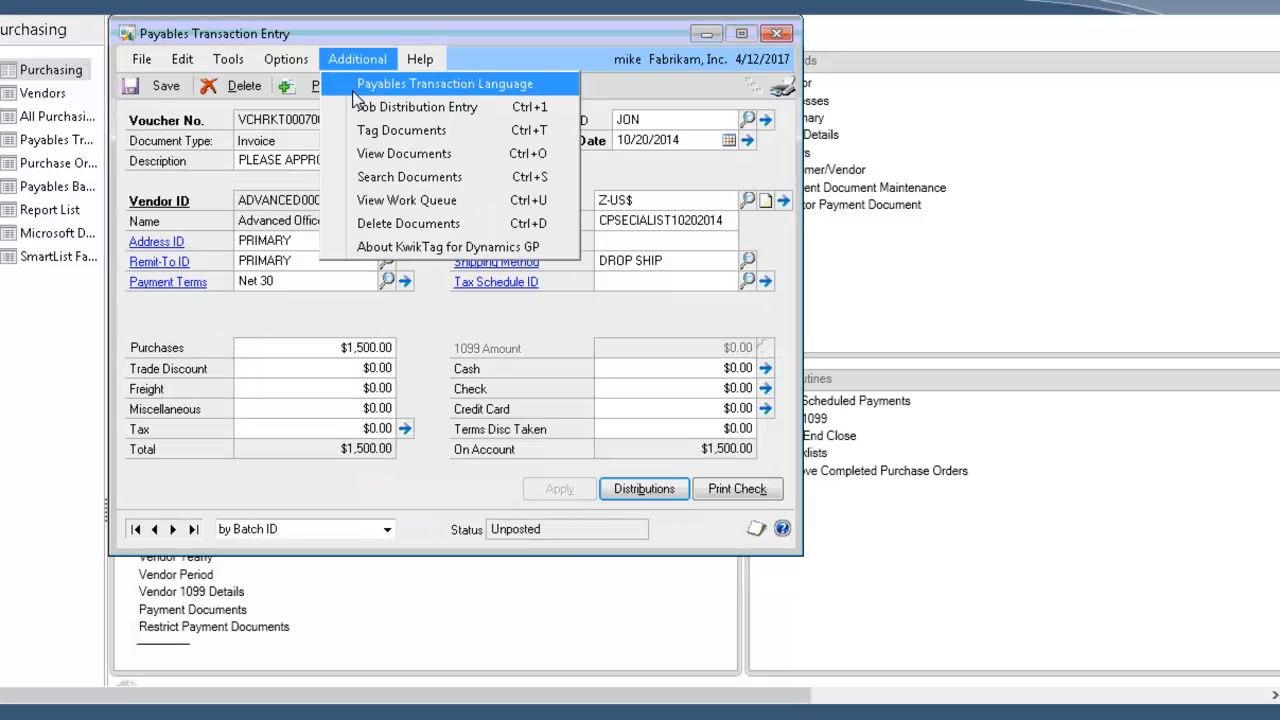
click(388, 160)
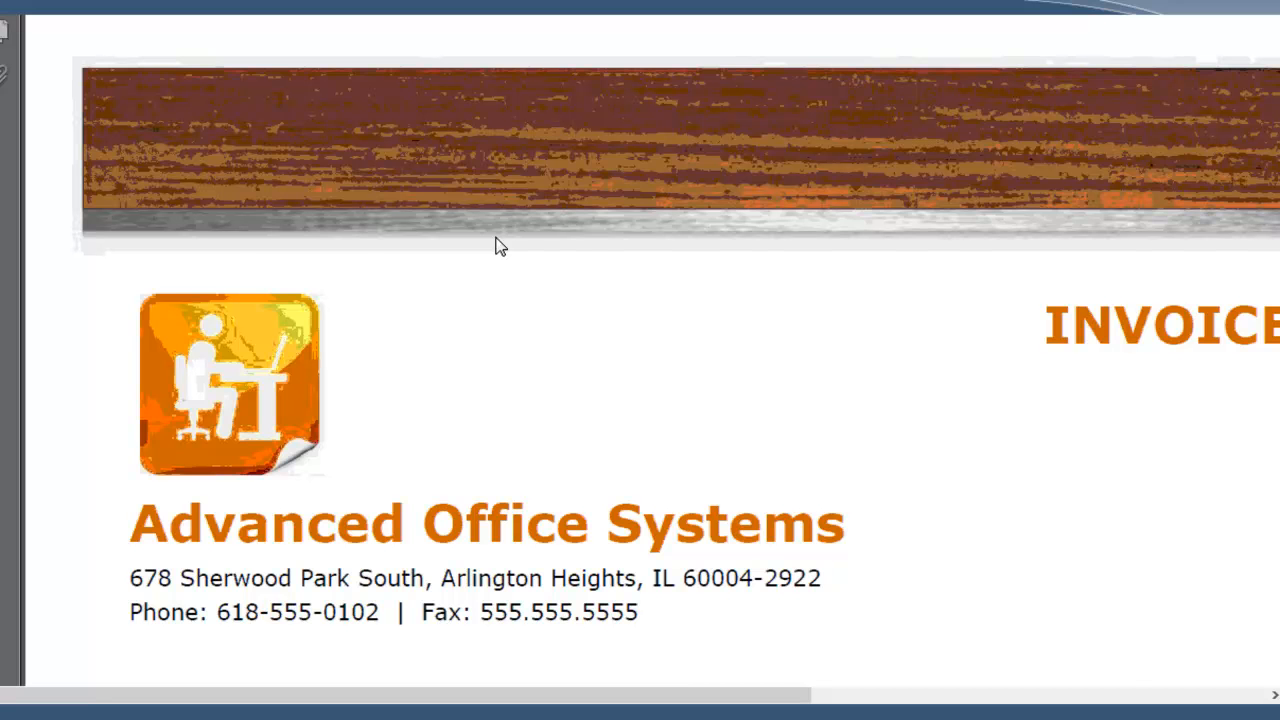
scroll(505, 205, down, 8)
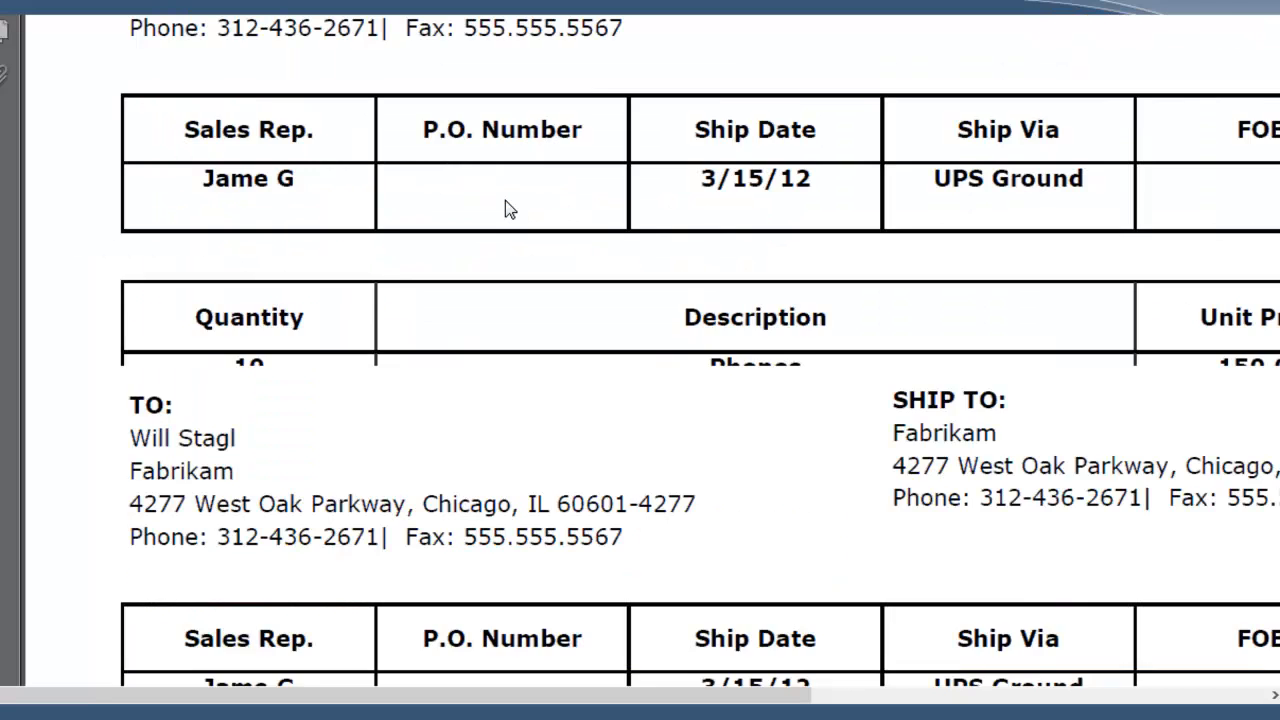
scroll(505, 205, up, 5)
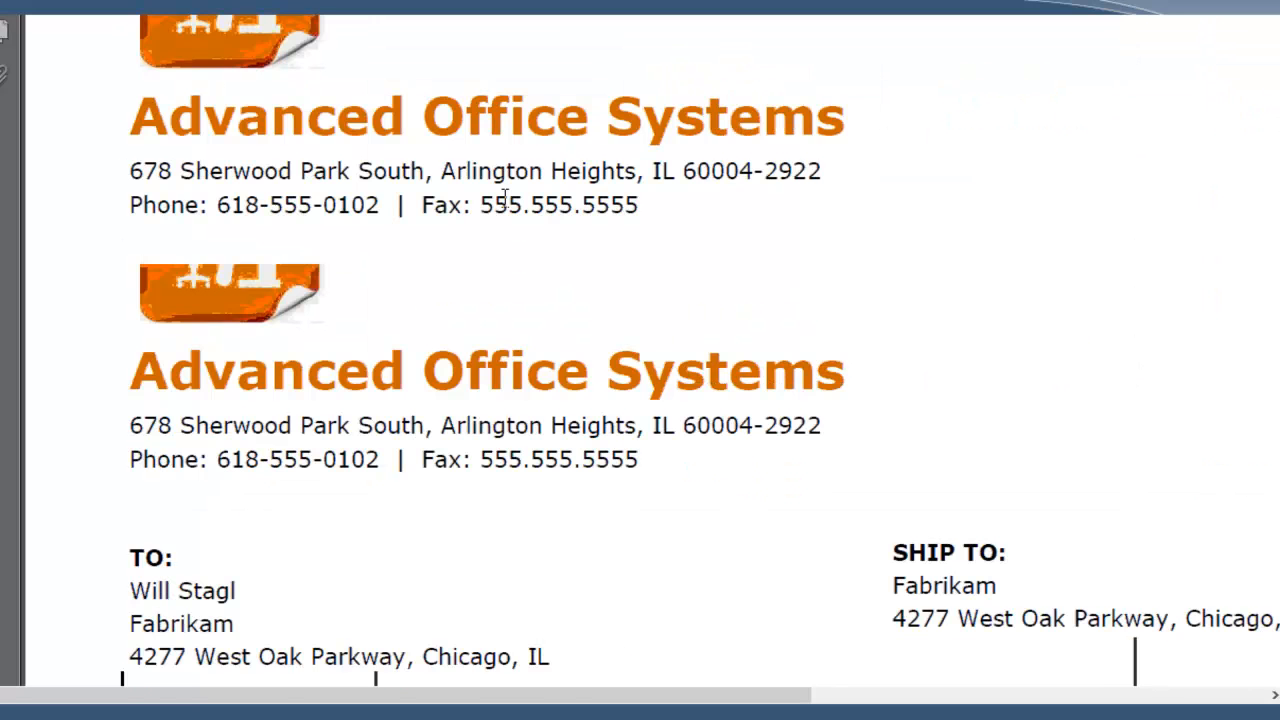
scroll(505, 200, up, 3)
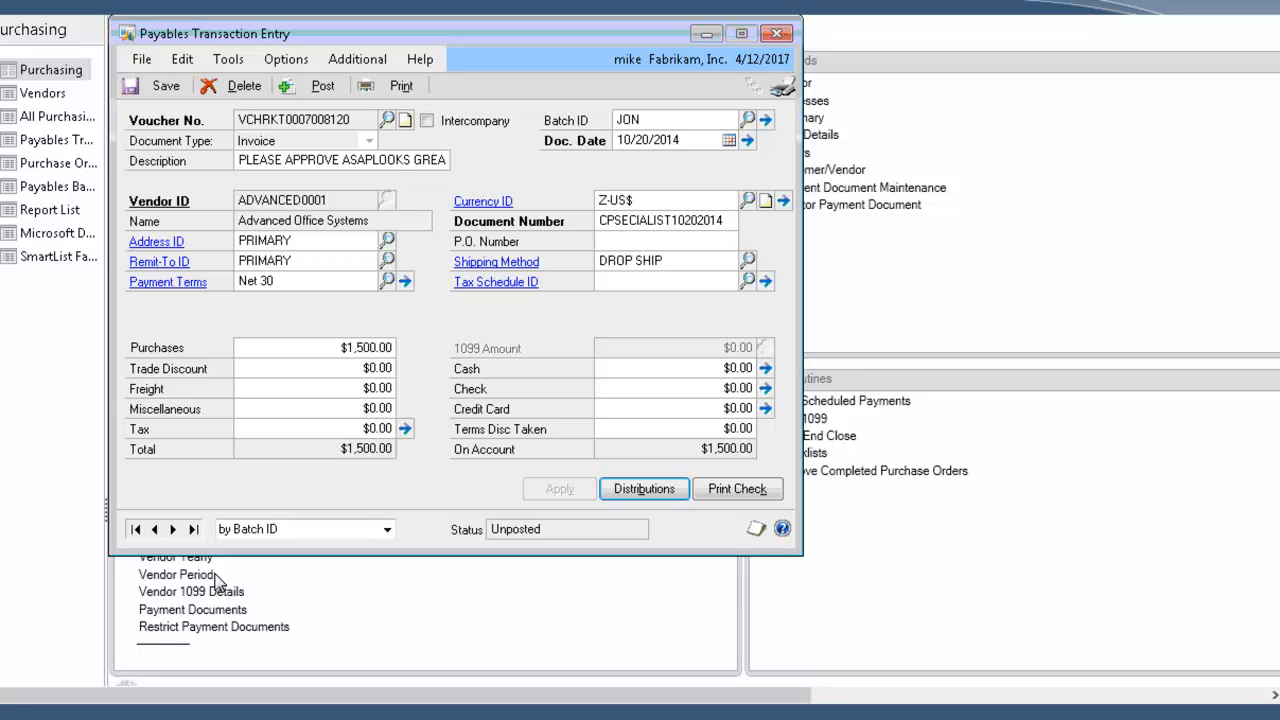
Step: Switch to KwikTag in the browser, open the Payables Transaction Entry drawer and show the BLOOMING0001 invoice's workflow history
key(alt+Tab)
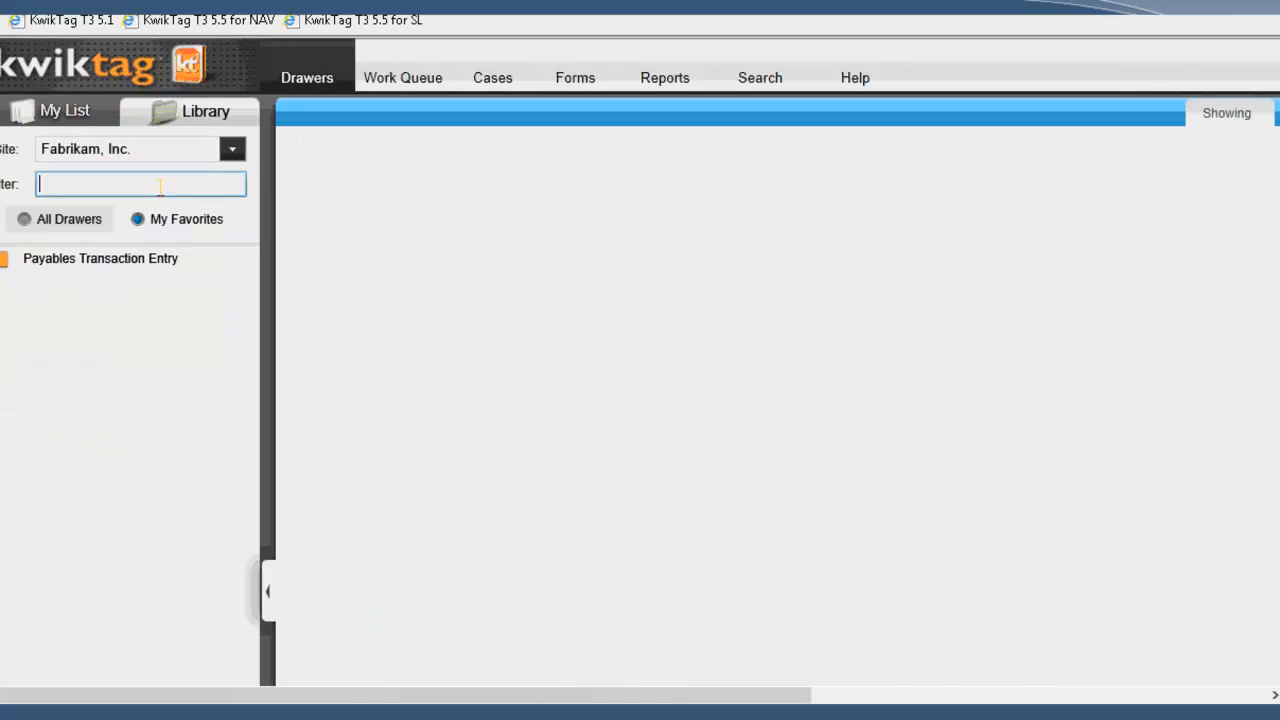
click(50, 262)
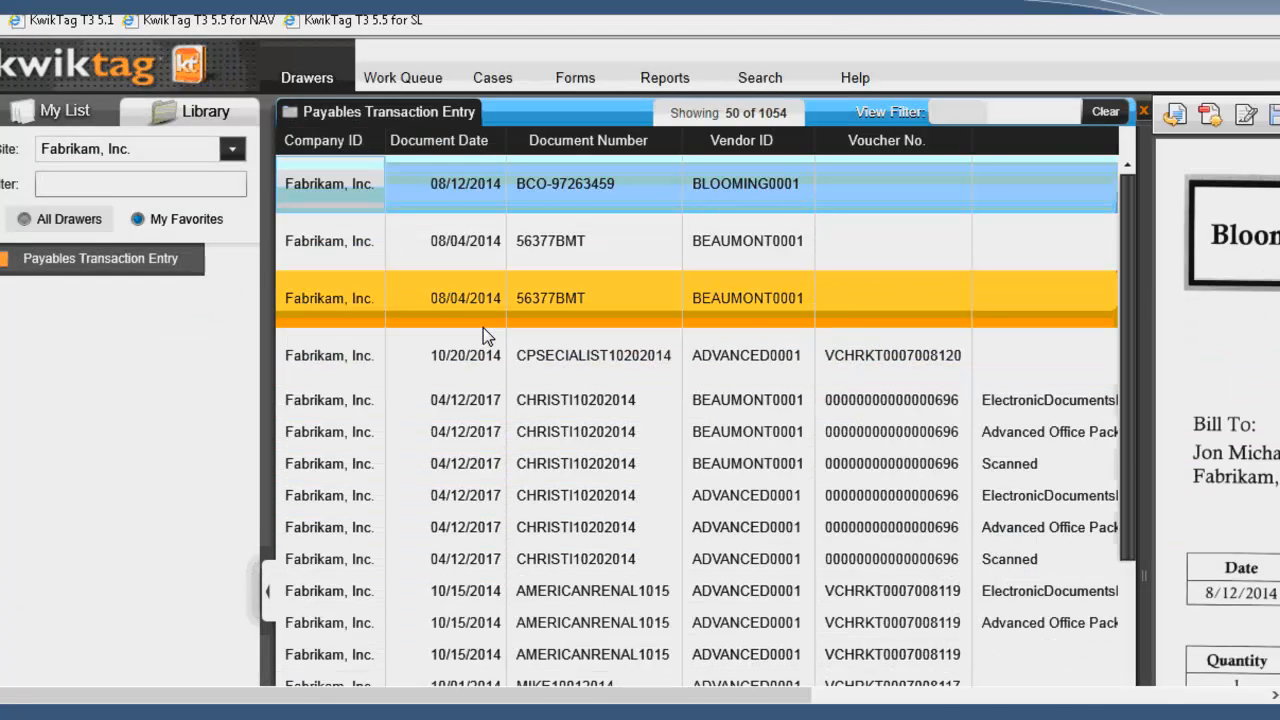
right_click(606, 188)
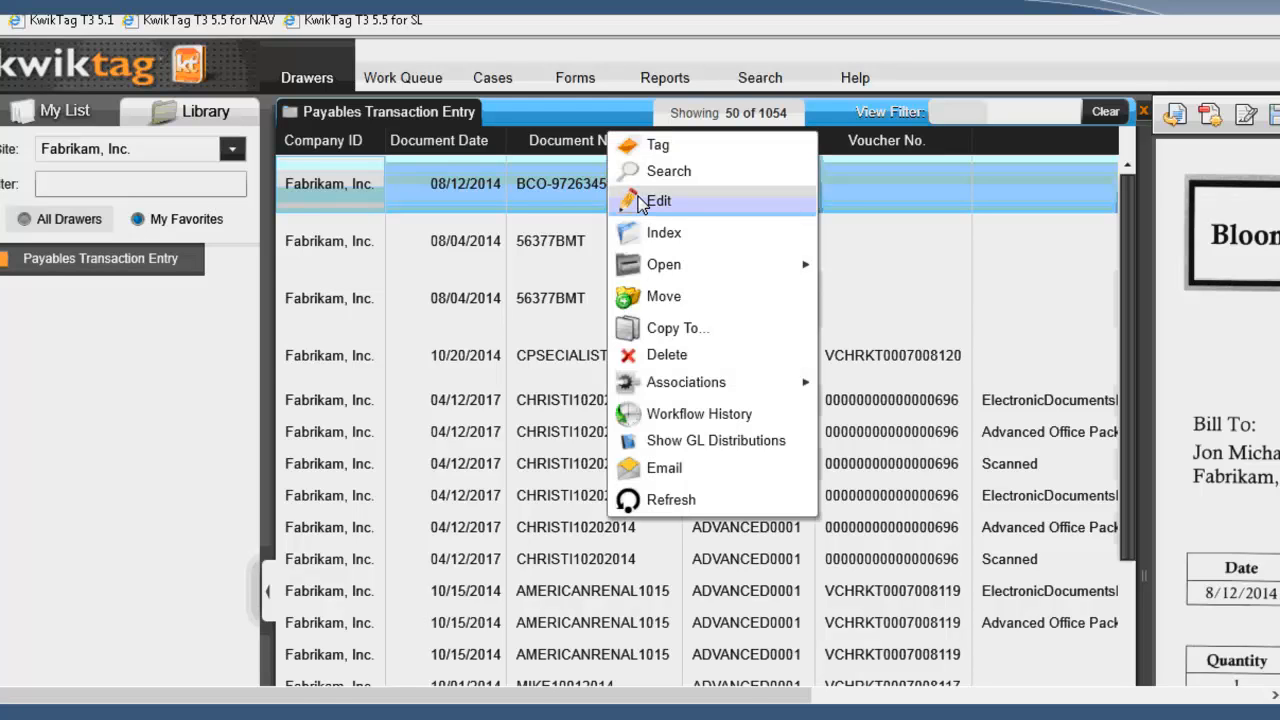
click(660, 414)
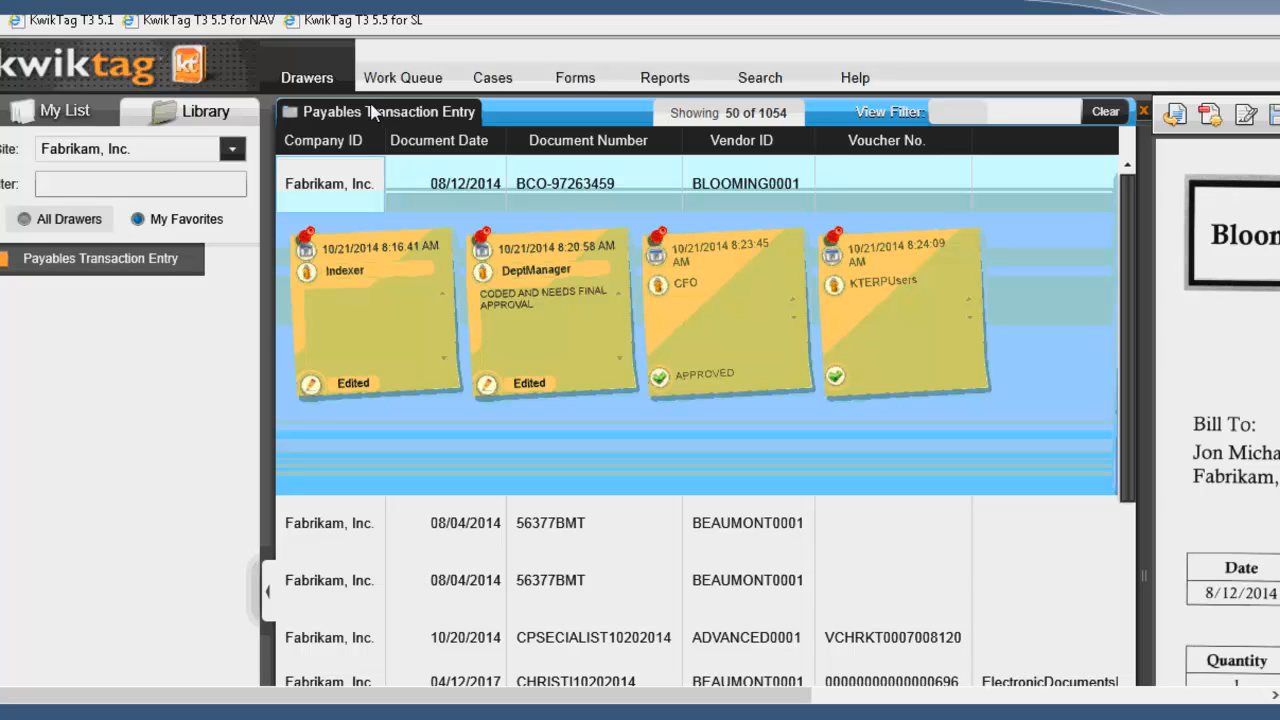
Step: Bring up the view options for the Payables Transaction Entry drawer
right_click(324, 108)
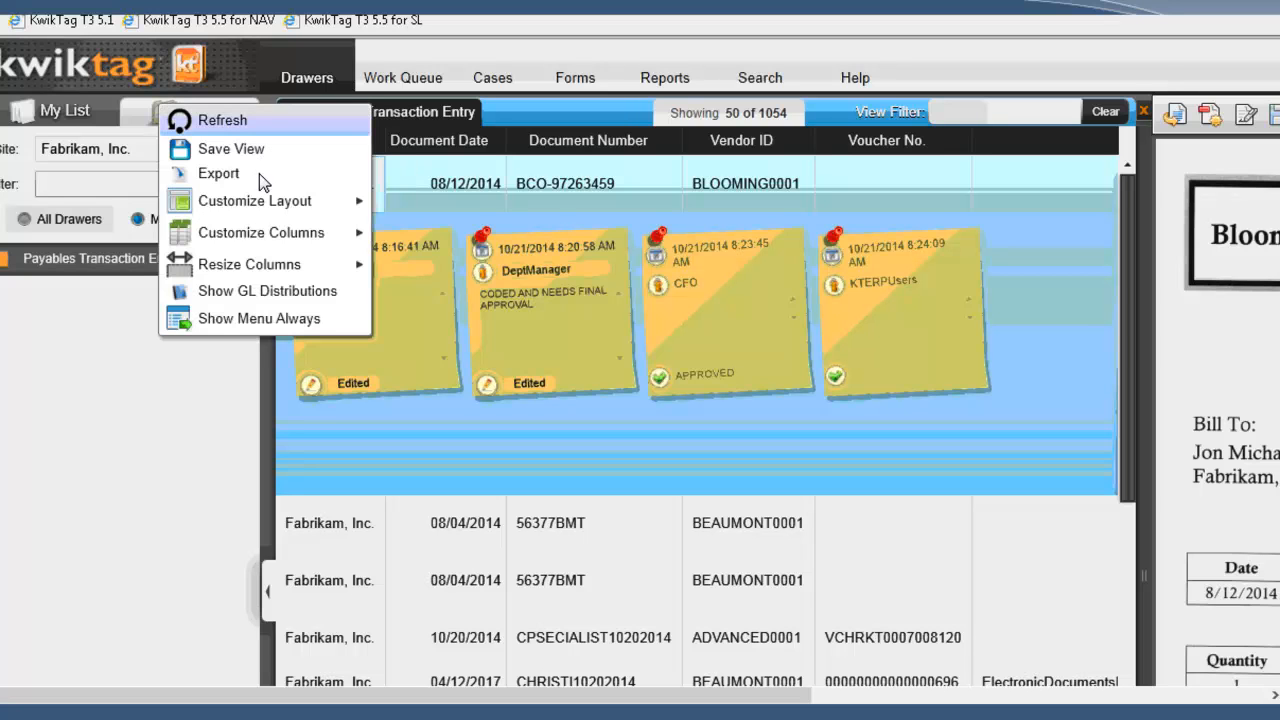